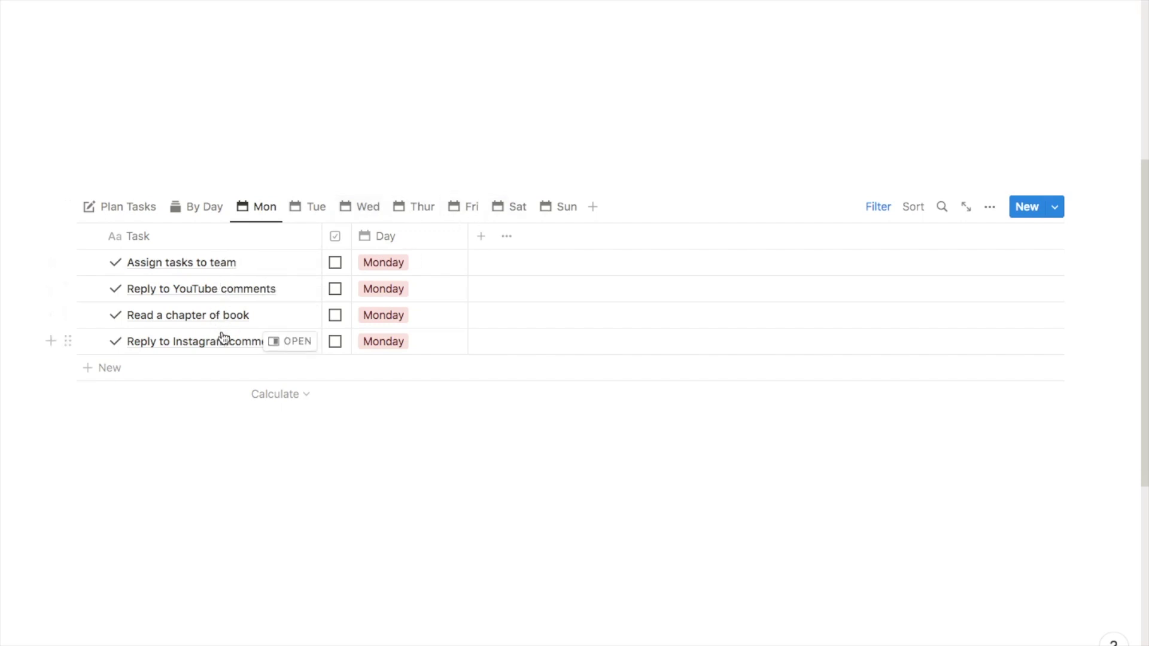
Check off Assign tasks to team, move Reply to YouTube comments to Tuesday, then view the By Day board
{"action": "left_click", "coordinate": [336, 263]}
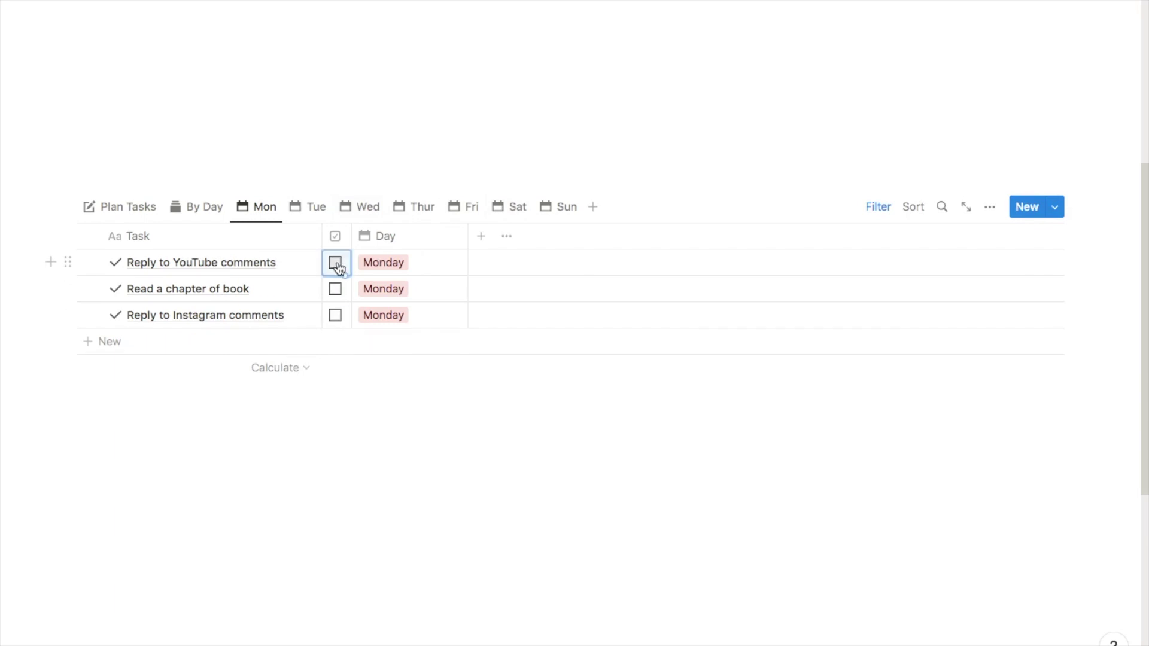
{"action": "left_click", "coordinate": [362, 401]}
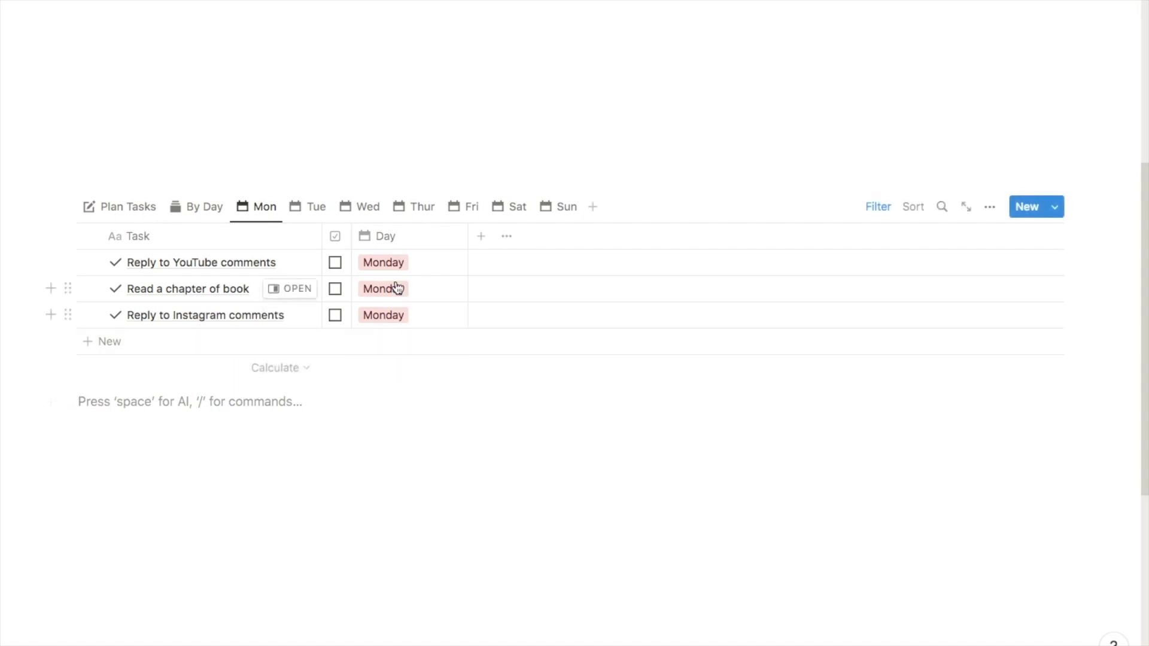
{"action": "left_click", "coordinate": [385, 264]}
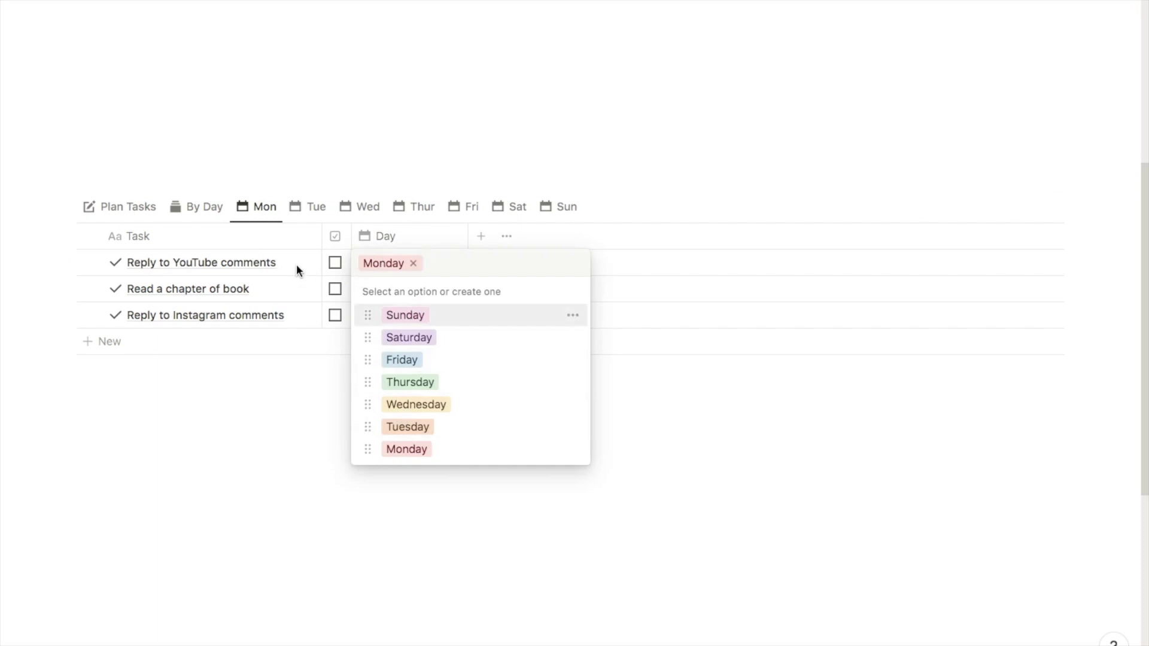
{"action": "left_click", "coordinate": [407, 429]}
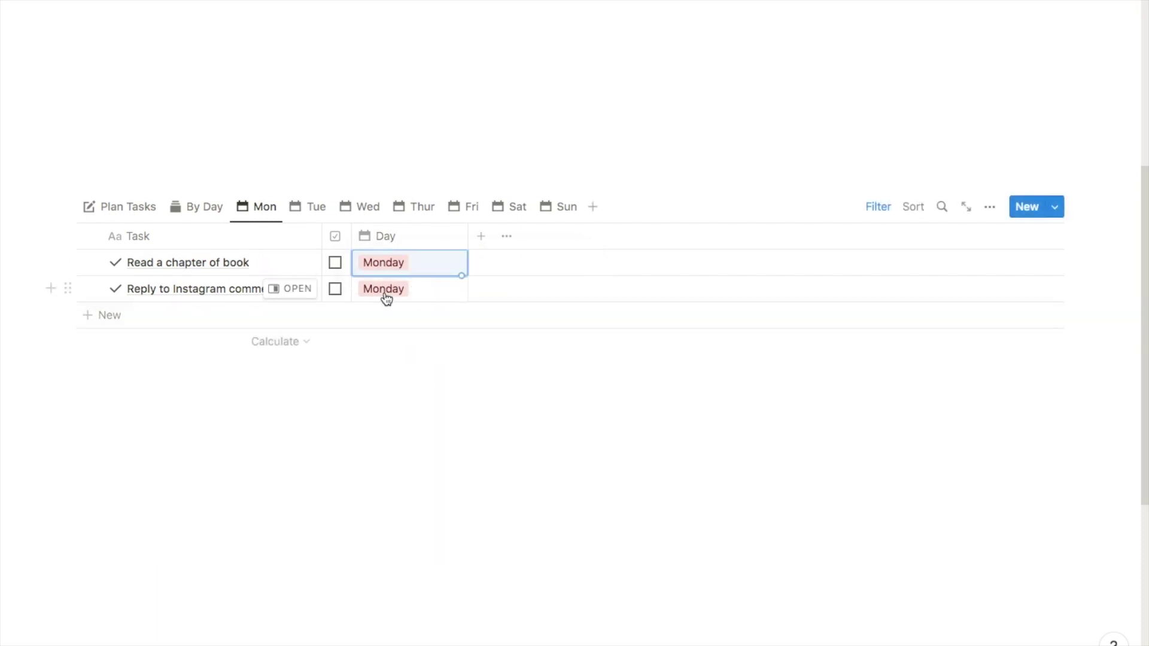
{"action": "left_click", "coordinate": [299, 207]}
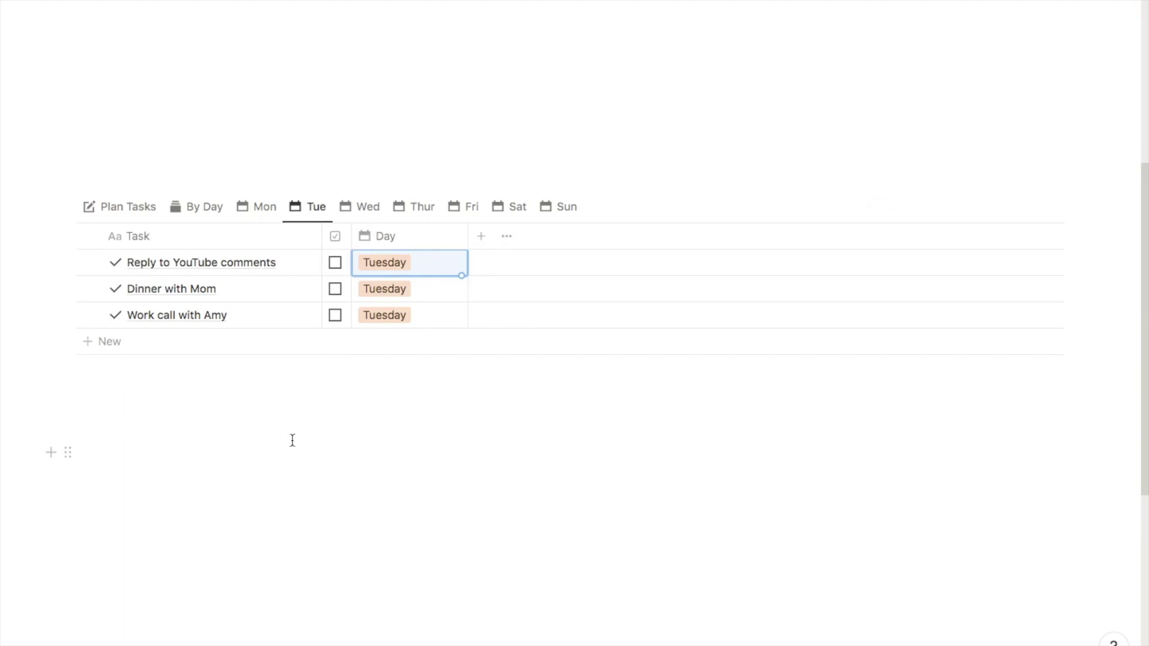
{"action": "left_click", "coordinate": [200, 208]}
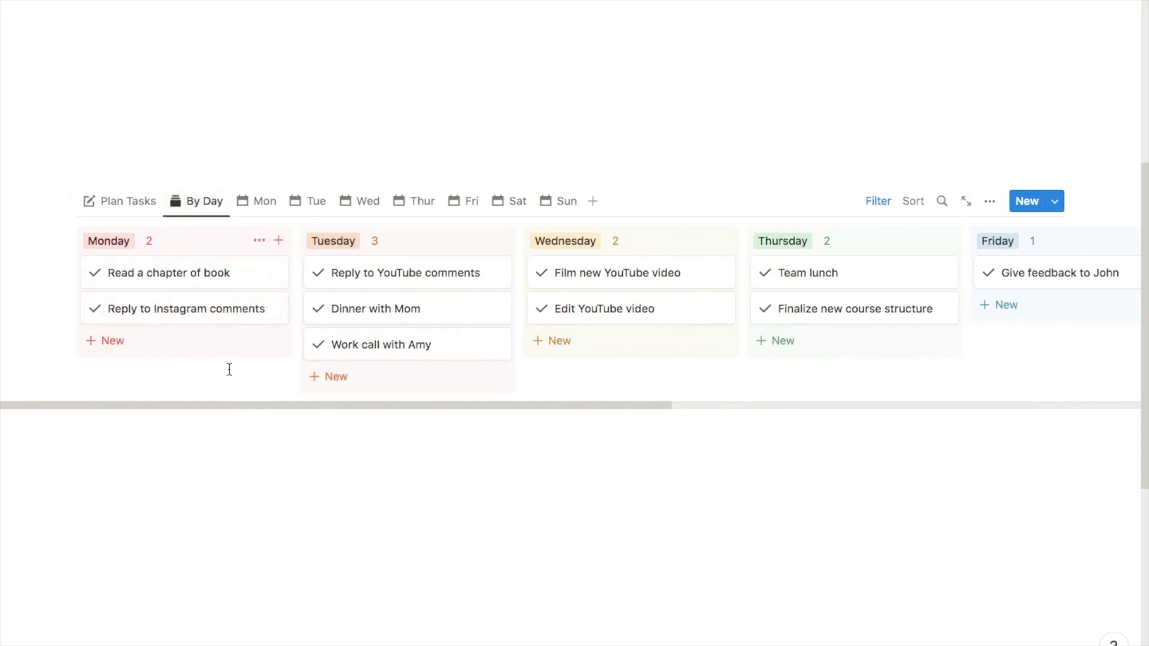
Scroll sideways through the By Day board's day columns
{"action": "scroll", "coordinate": [229, 369], "scroll_direction": "right", "scroll_amount": 5}
{"action": "scroll", "coordinate": [230, 369], "scroll_direction": "right", "scroll_amount": 6}
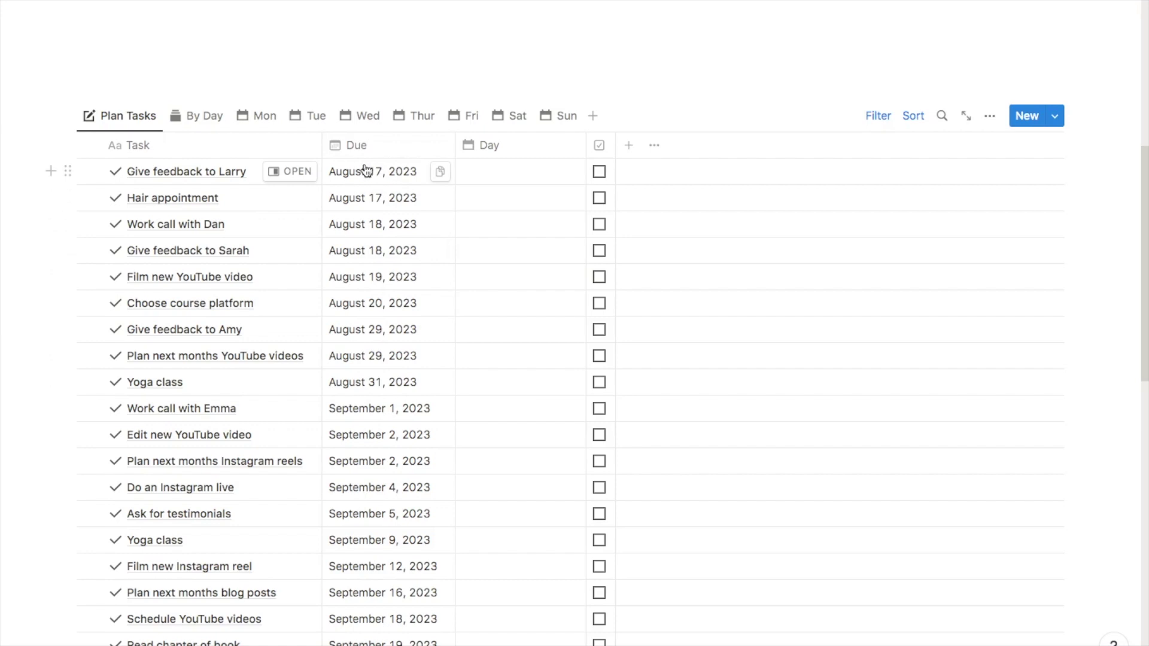
Set the top feedback task's Day to Monday
{"action": "scroll", "coordinate": [377, 417], "scroll_direction": "up", "scroll_amount": 1}
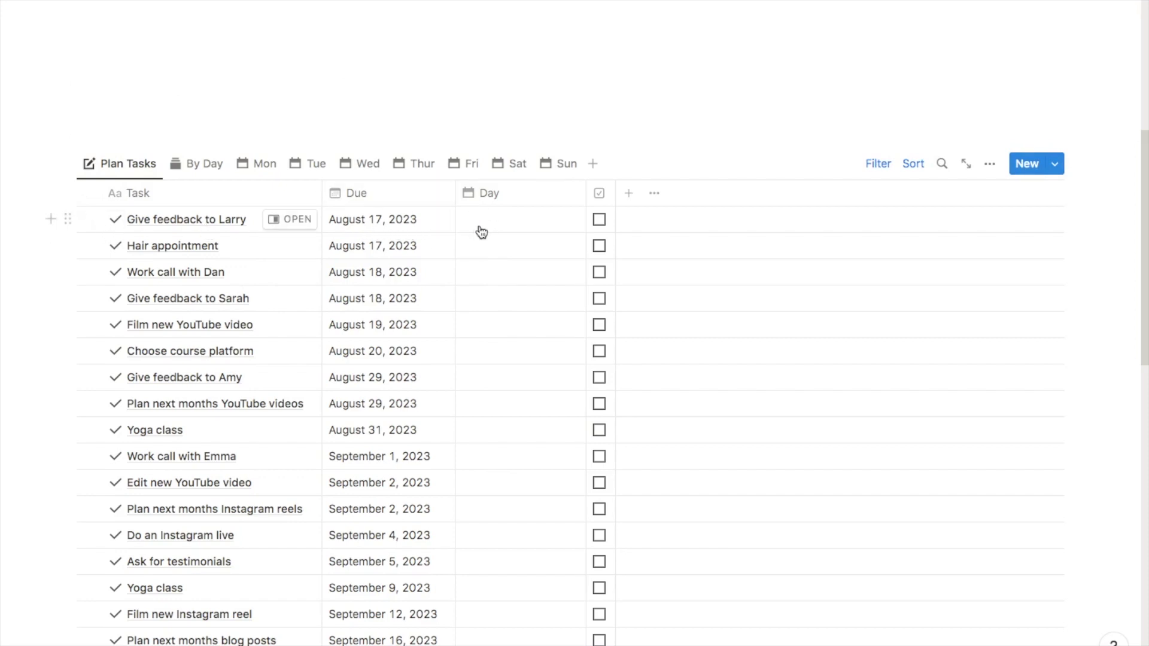
{"action": "left_click", "coordinate": [506, 226]}
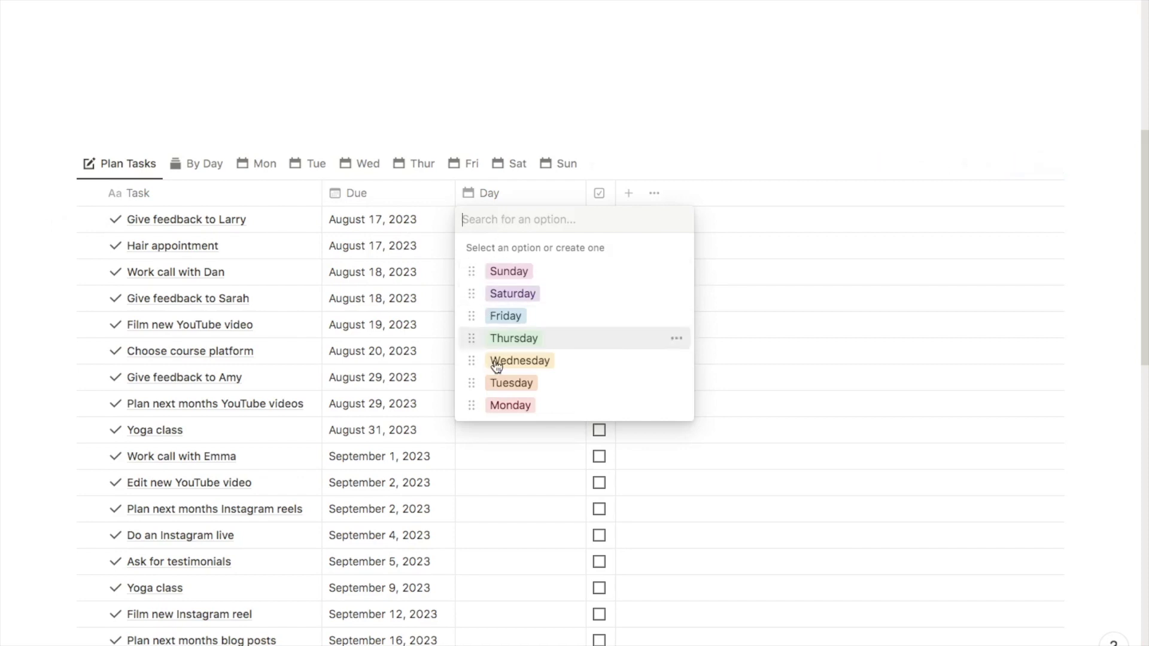
{"action": "left_click", "coordinate": [514, 407]}
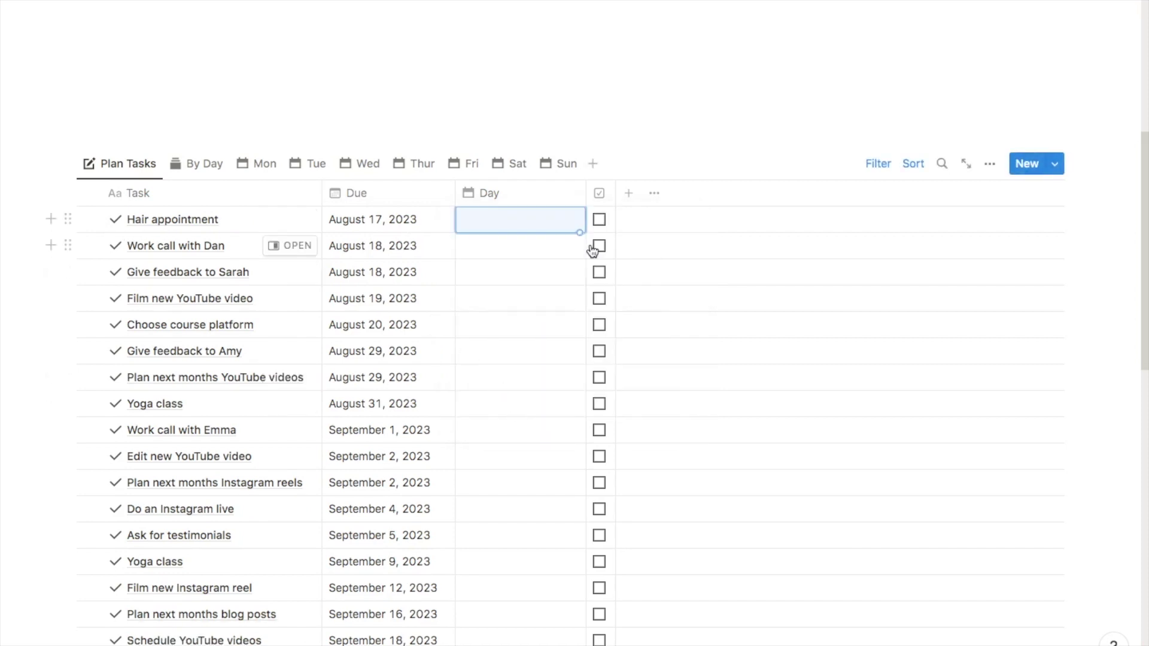
Check off the feedback task, Read a chapter of book and Reply to Instagram comments in the Mon view
{"action": "left_click", "coordinate": [264, 165]}
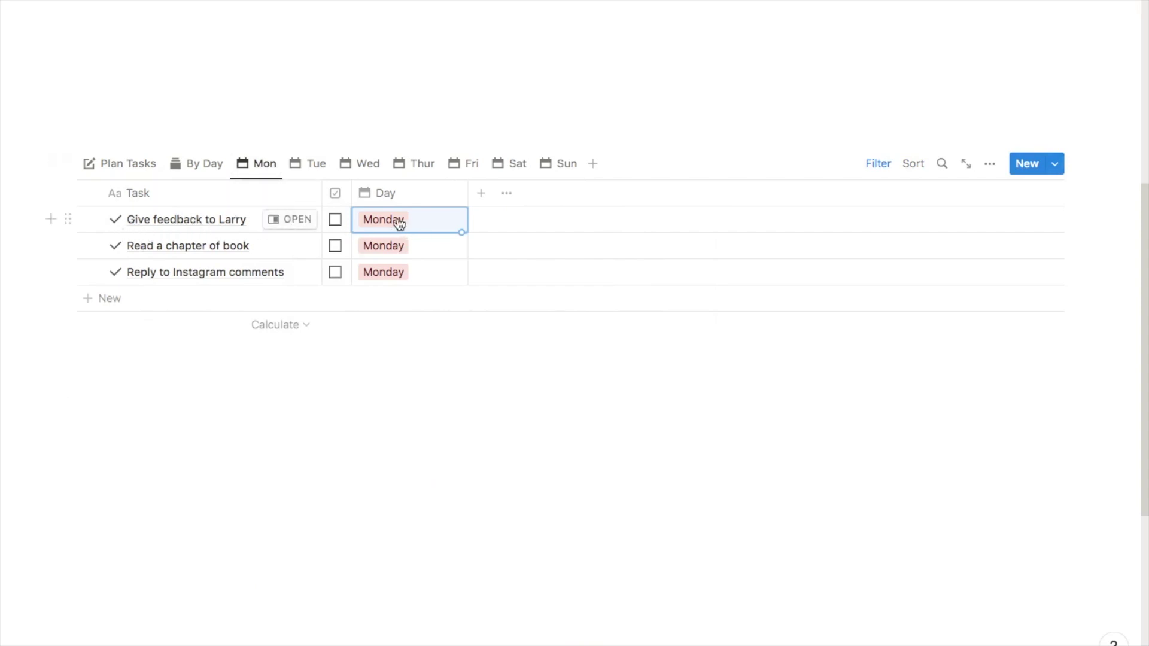
{"action": "left_click", "coordinate": [334, 221]}
{"action": "left_click", "coordinate": [335, 222]}
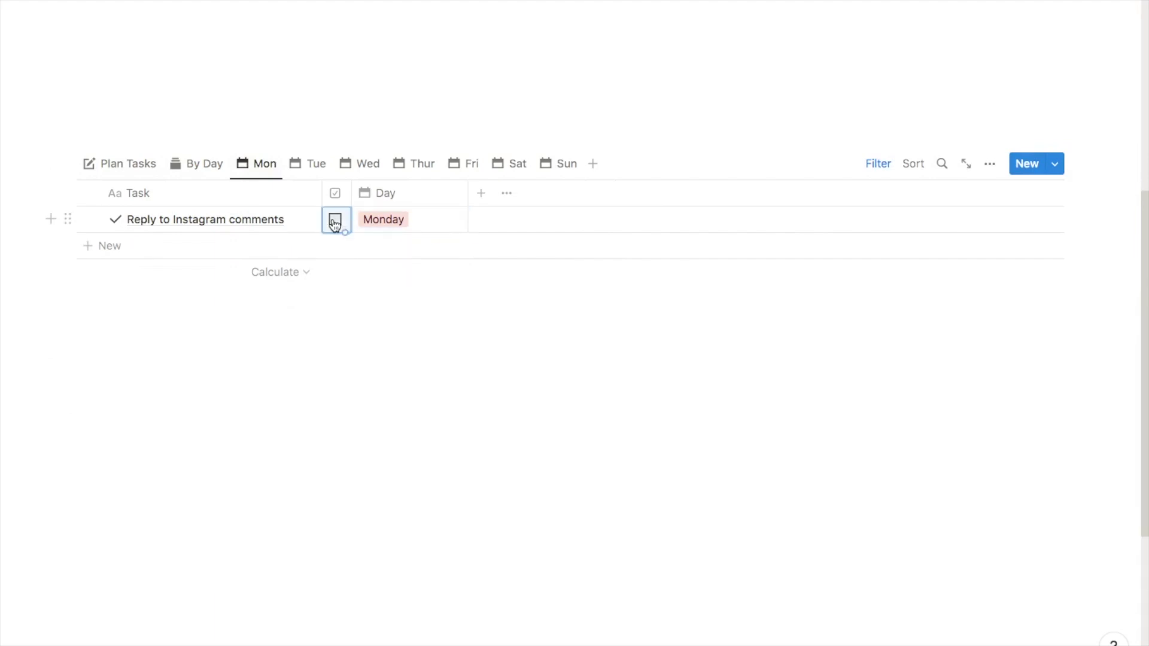
{"action": "left_click", "coordinate": [335, 222]}
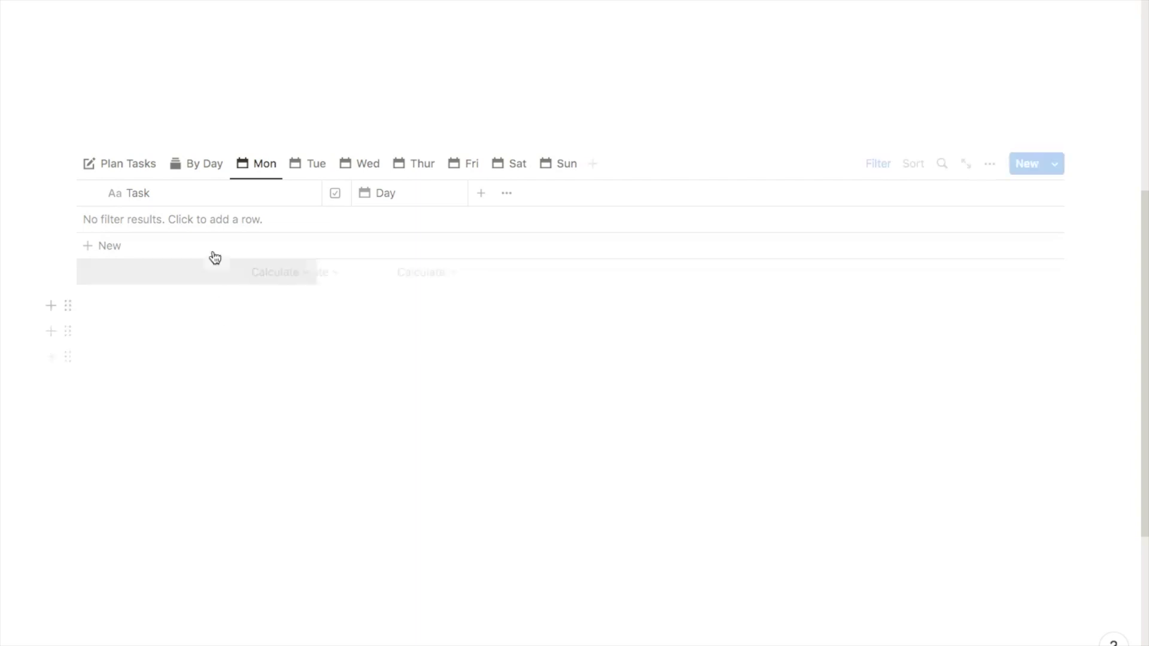
{"action": "left_click", "coordinate": [117, 170]}
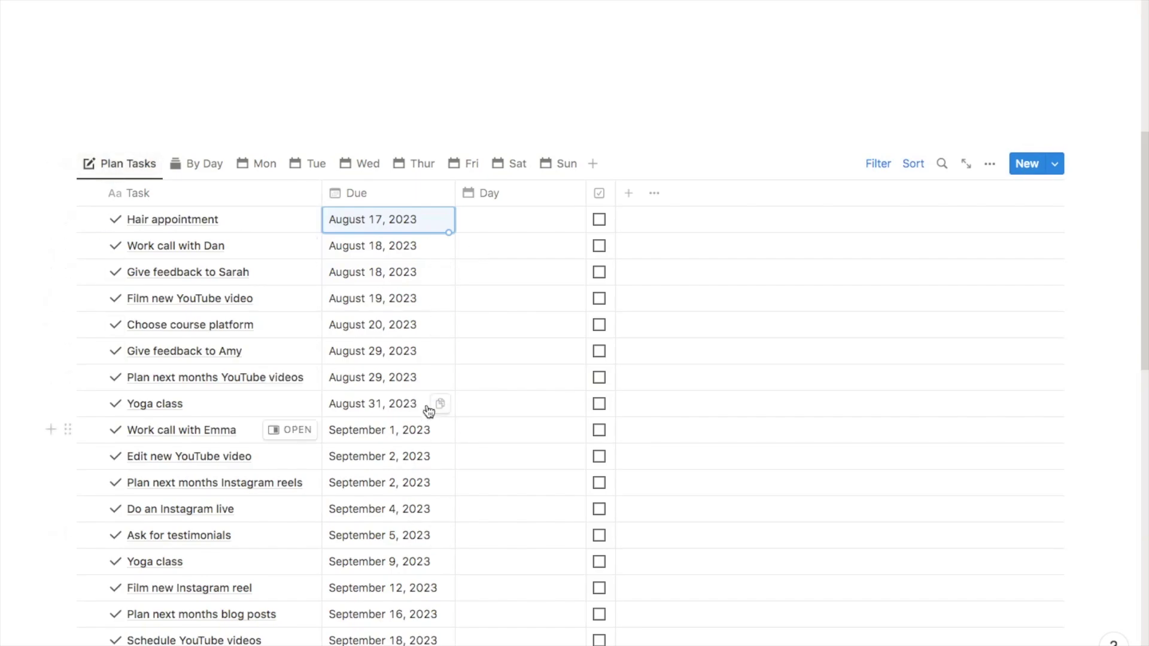
Set Day to Monday for Hair appointment, Film new YouTube video, Choose course platform and another feedback task
{"action": "mouse_move", "coordinate": [279, 219]}
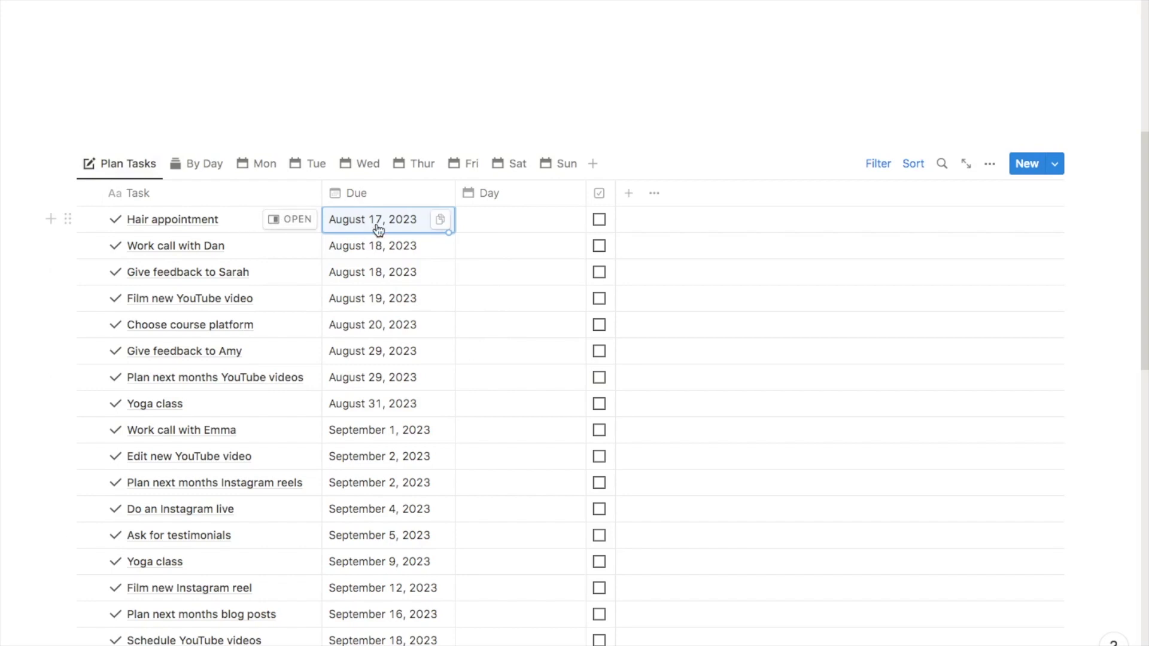
{"action": "left_click", "coordinate": [482, 222]}
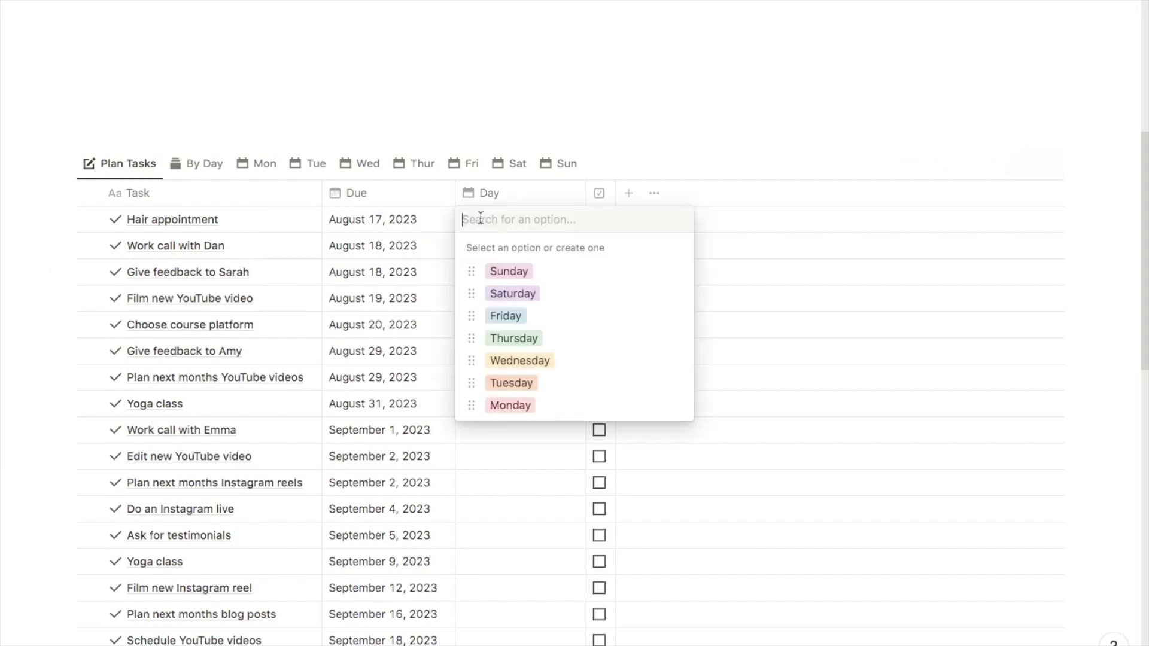
{"action": "left_click", "coordinate": [508, 406]}
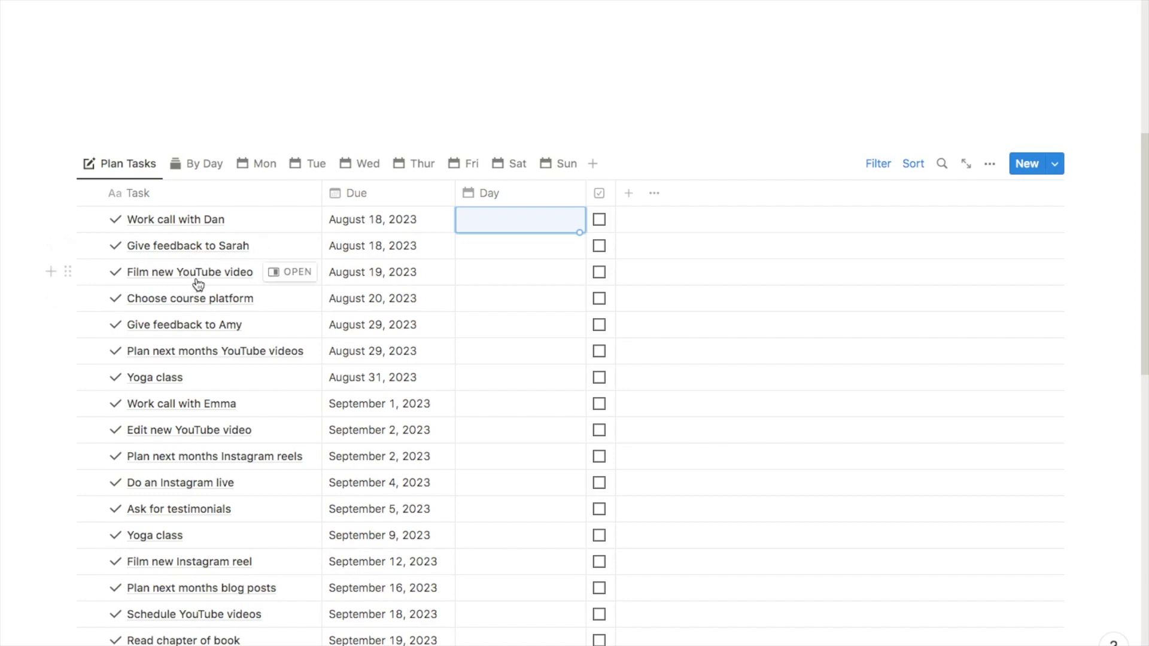
{"action": "left_click", "coordinate": [476, 280]}
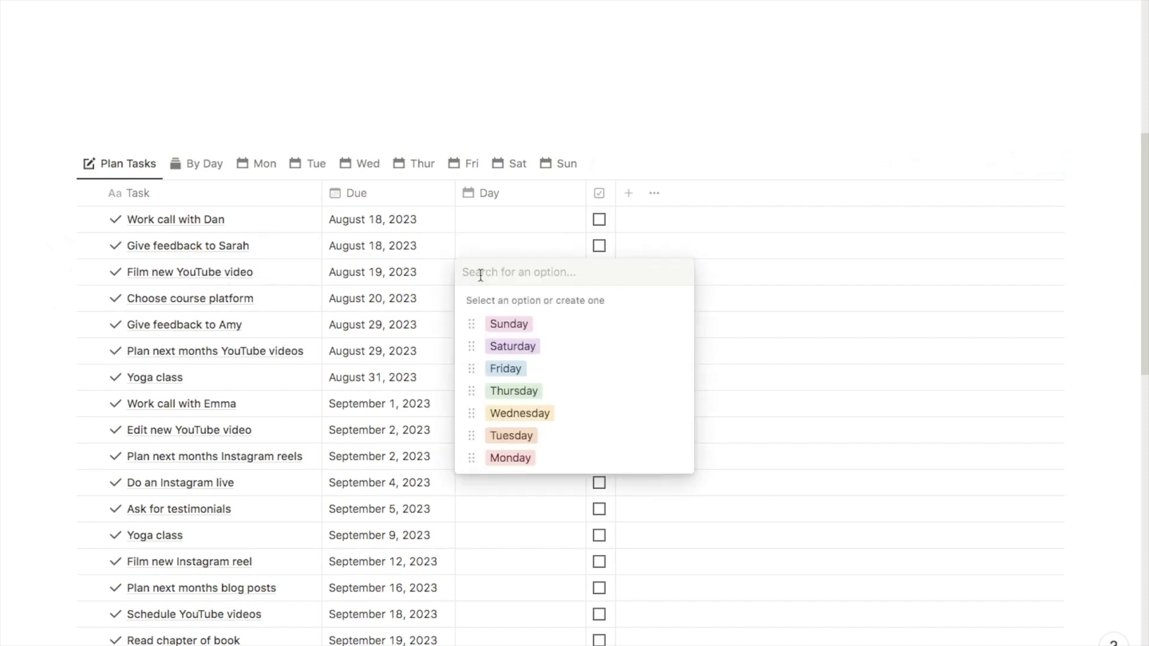
{"action": "left_click", "coordinate": [511, 458]}
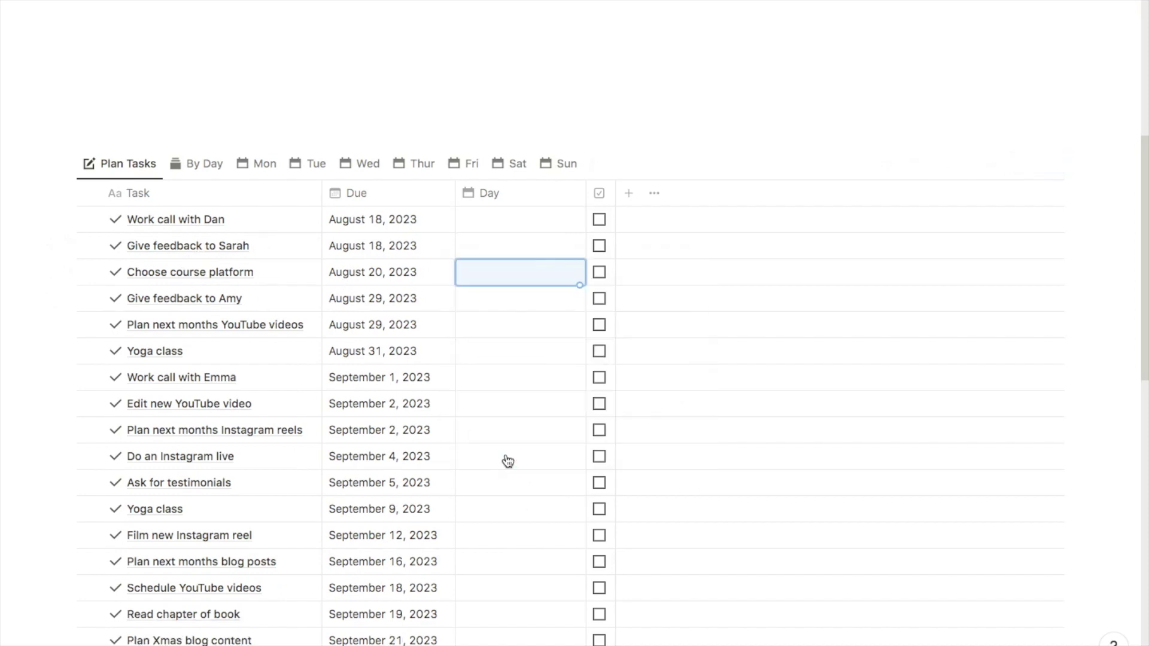
{"action": "left_click", "coordinate": [508, 279]}
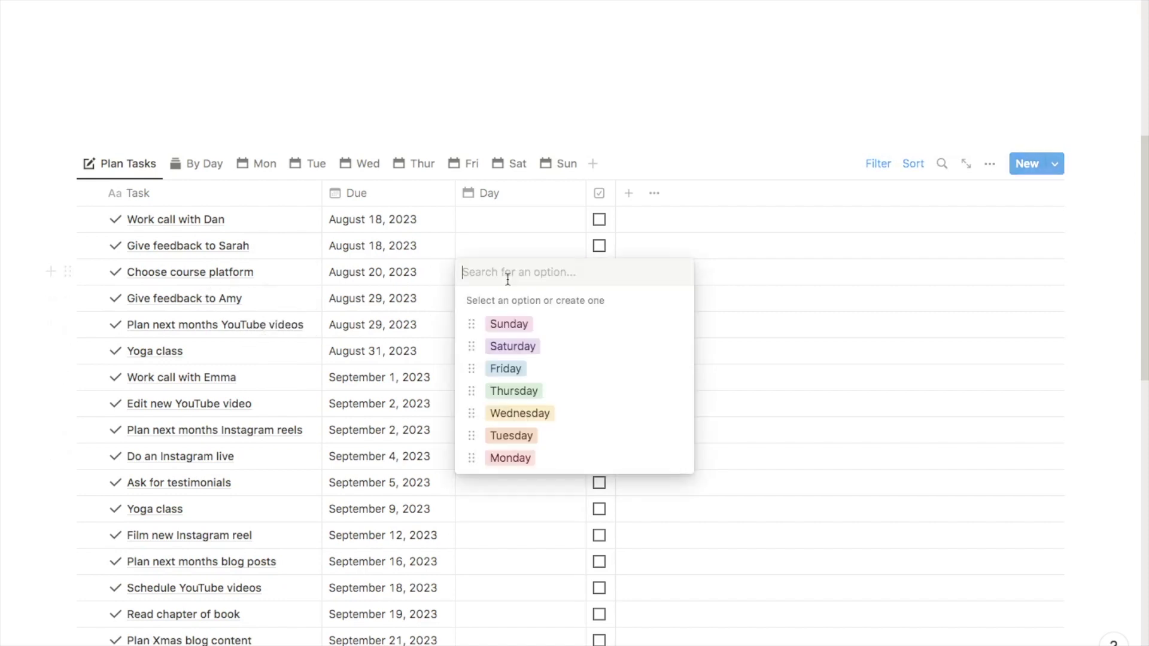
{"action": "left_click", "coordinate": [510, 457]}
{"action": "left_click", "coordinate": [485, 253]}
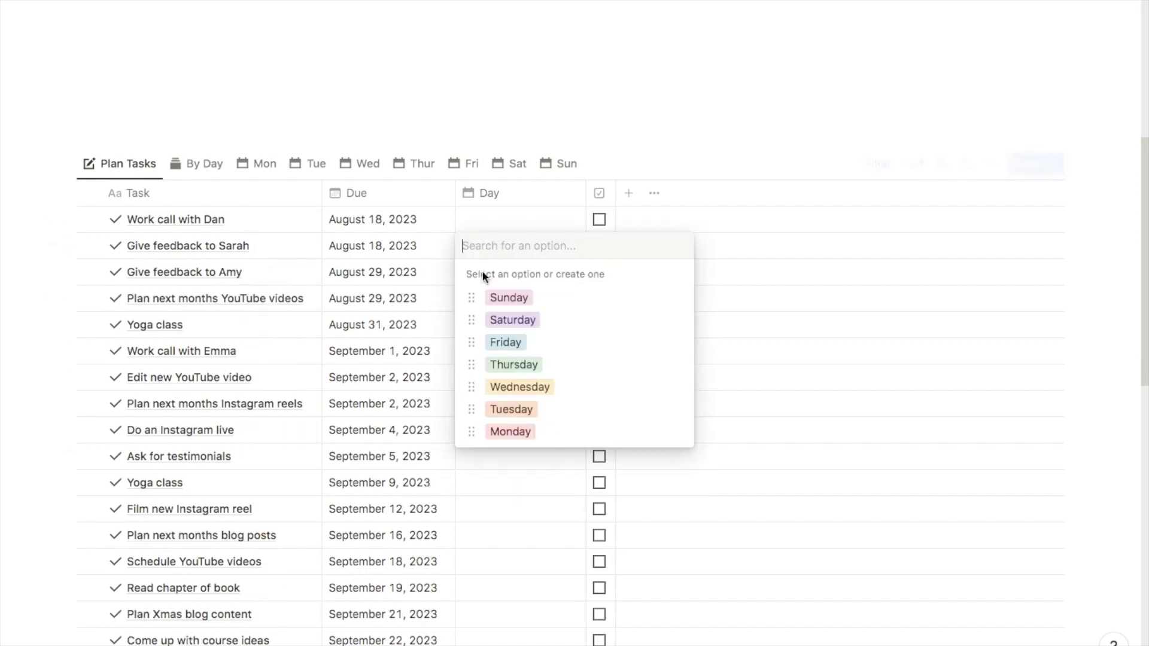
{"action": "left_click", "coordinate": [510, 432]}
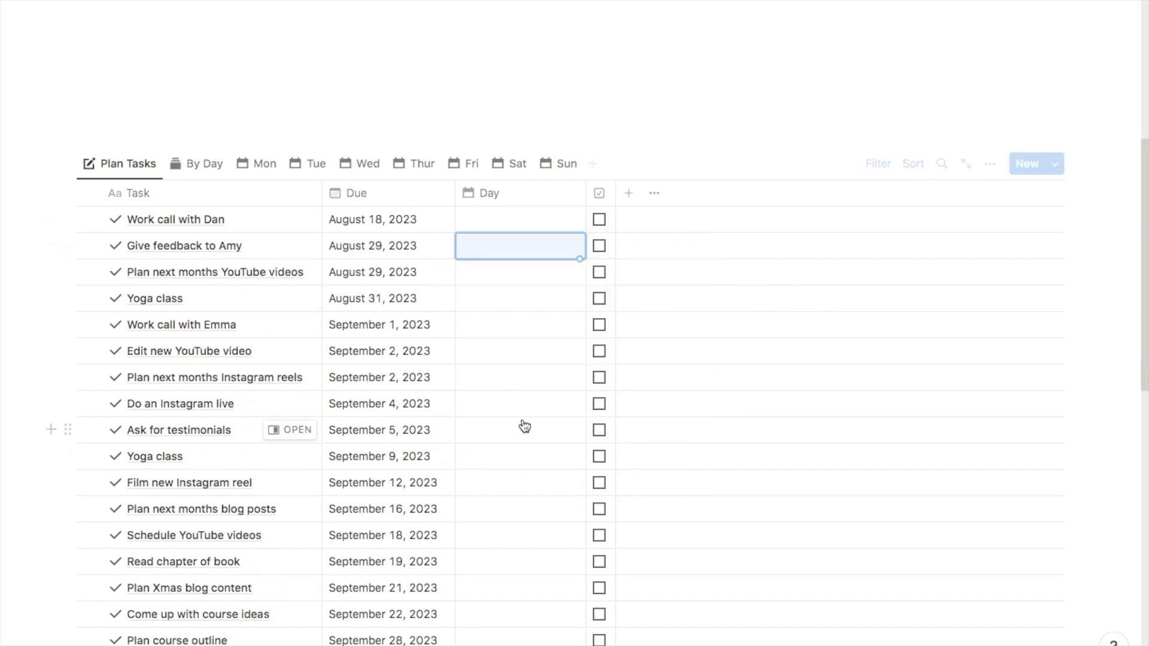
In the Mon view, check off Hair appointment, Choose course platform and Film new YouTube video
{"action": "left_click", "coordinate": [254, 173]}
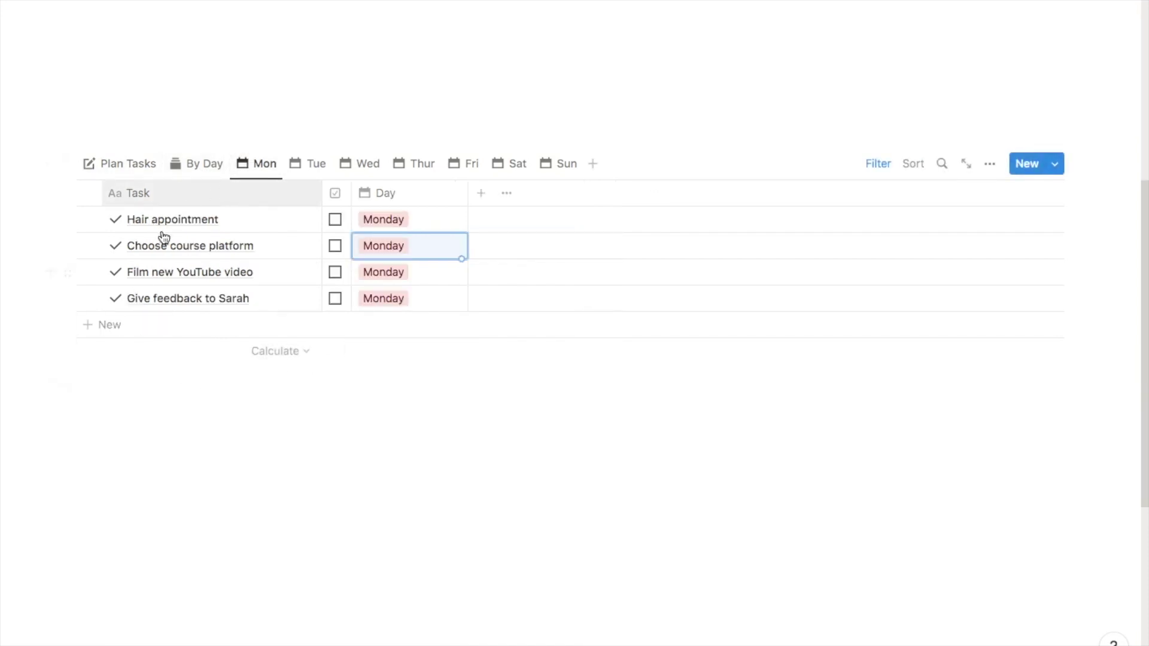
{"action": "left_click", "coordinate": [341, 459]}
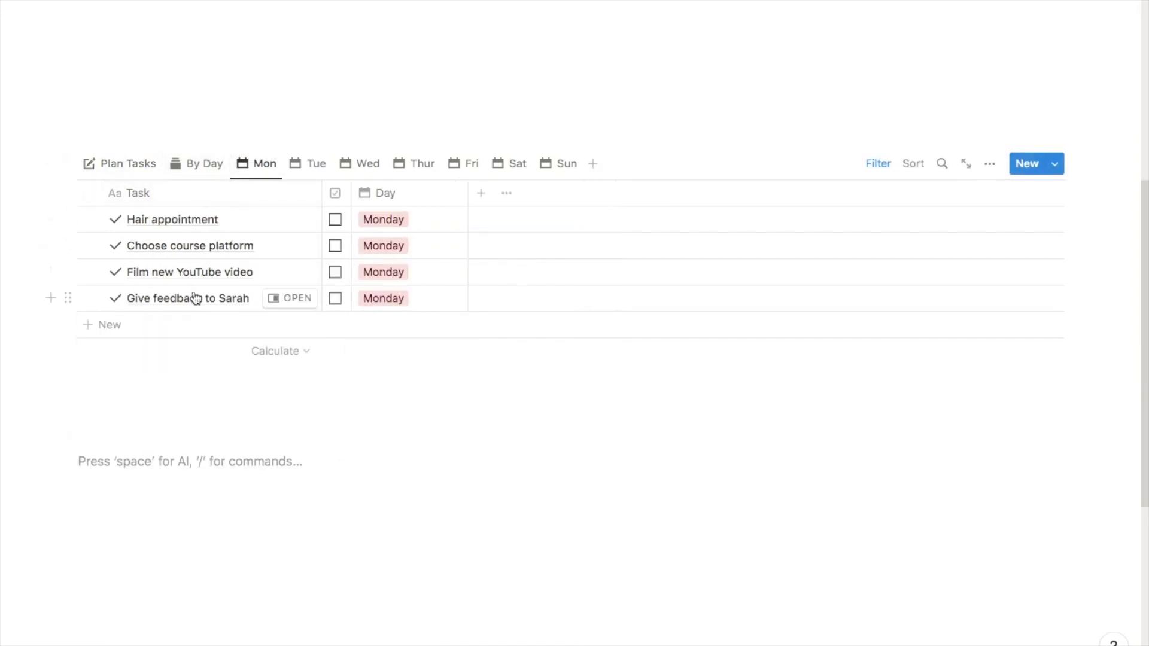
{"action": "left_click", "coordinate": [335, 220]}
{"action": "left_click", "coordinate": [335, 220]}
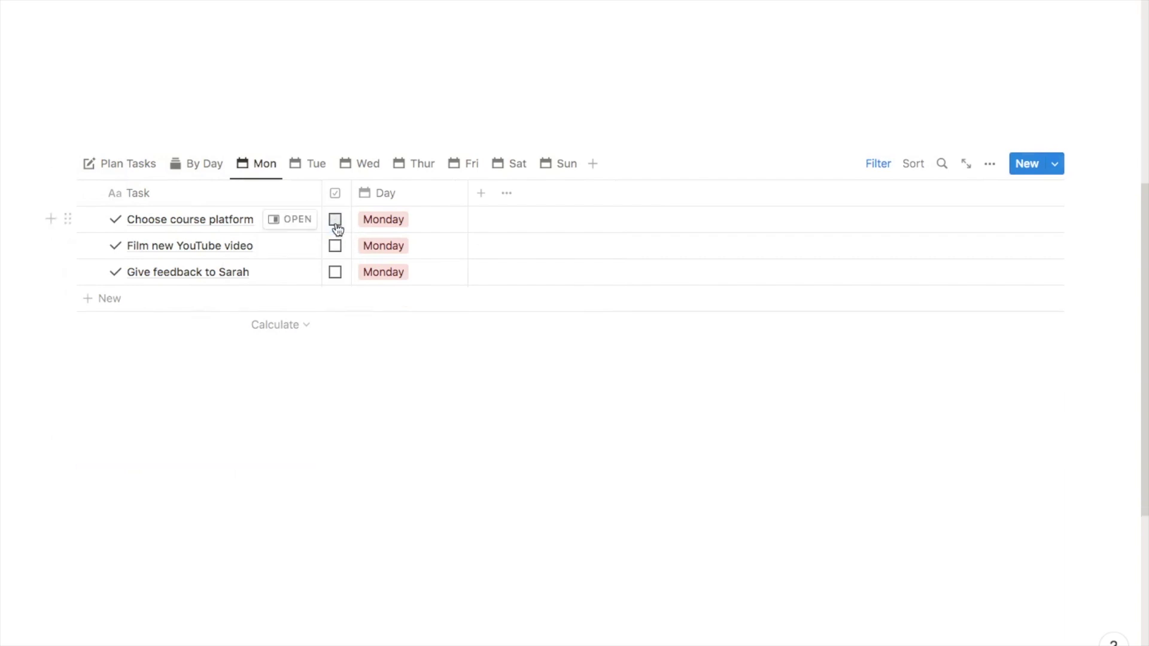
{"action": "left_click", "coordinate": [336, 220]}
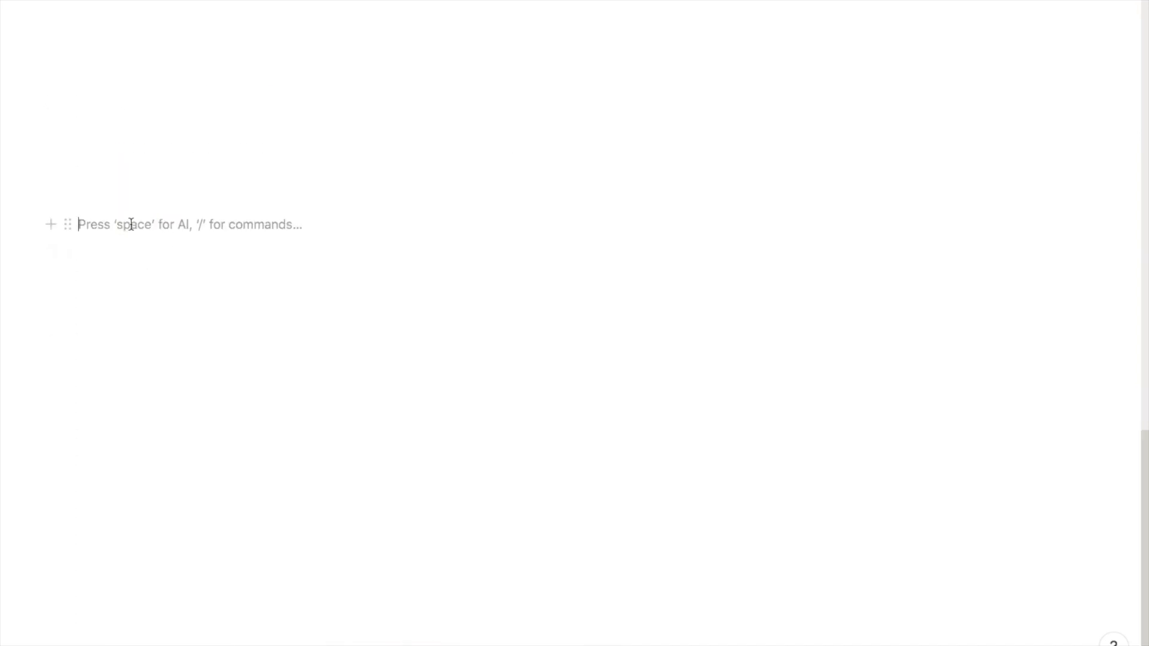
Insert an inline database via /database, name it Daily Planner, and hide its title
{"action": "type", "text": "/daat"}
{"action": "key", "text": "BackSpace"}
{"action": "key", "text": "BackSpace"}
{"action": "type", "text": "ta"}
{"action": "mouse_move", "coordinate": [181, 286]}
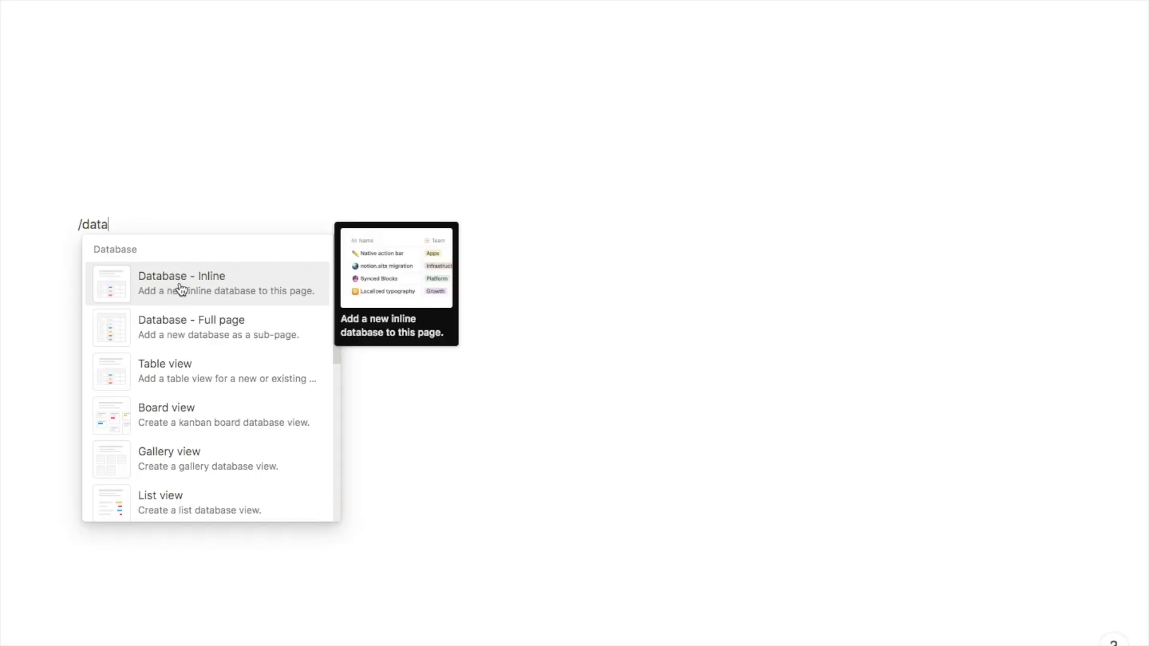
{"action": "left_click", "coordinate": [181, 289]}
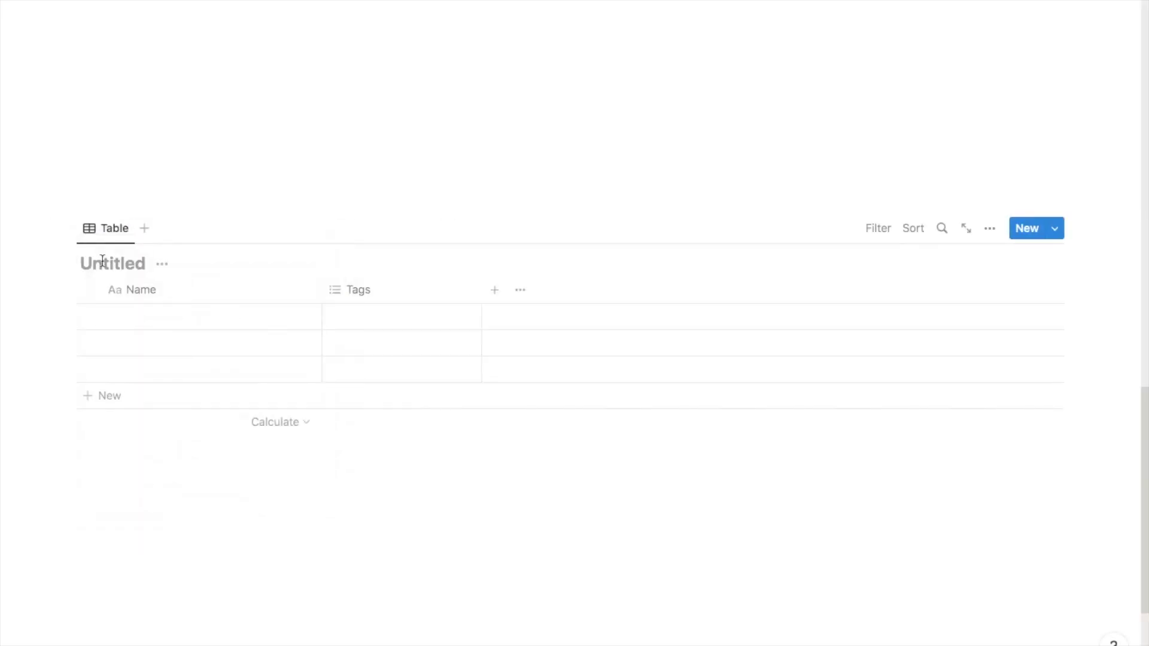
{"action": "type", "text": "Daily Planner"}
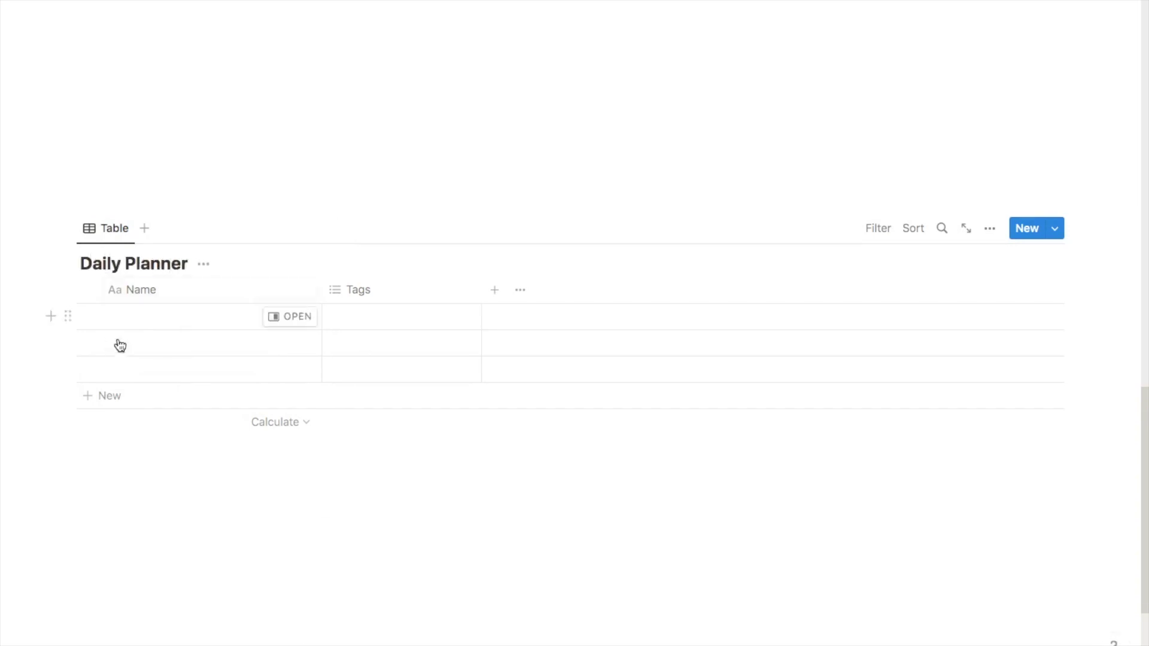
{"action": "left_click", "coordinate": [204, 264]}
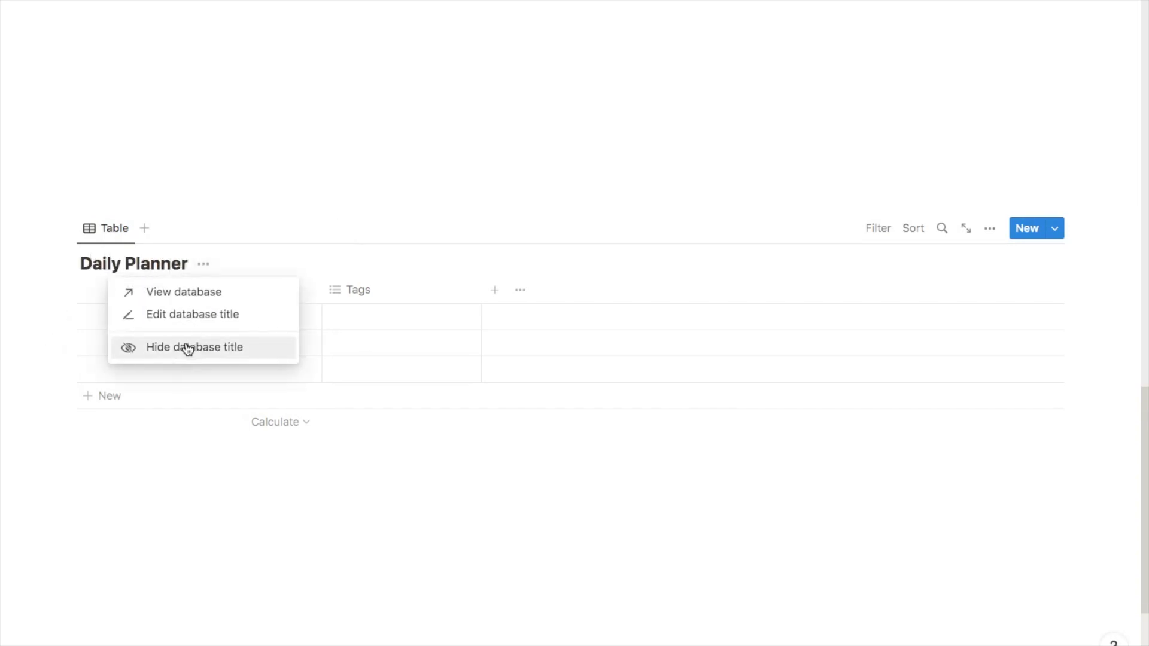
{"action": "left_click", "coordinate": [188, 348]}
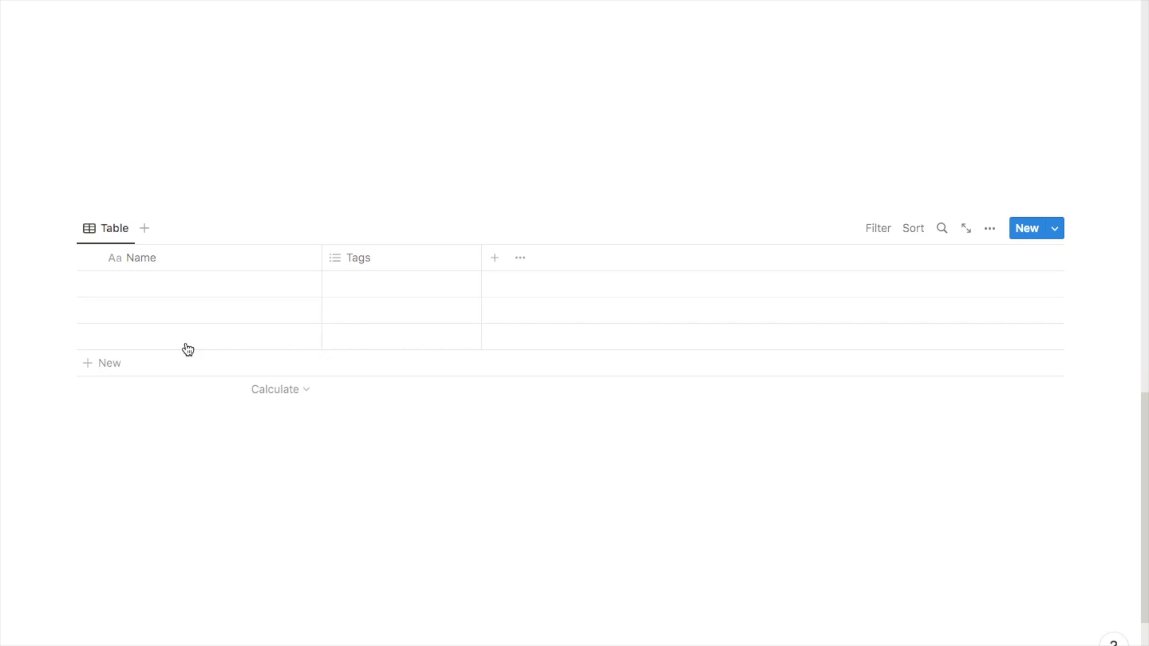
Rename the table view to Plan Tasks and give it a pencil icon
{"action": "left_click", "coordinate": [108, 237]}
{"action": "left_click", "coordinate": [129, 263]}
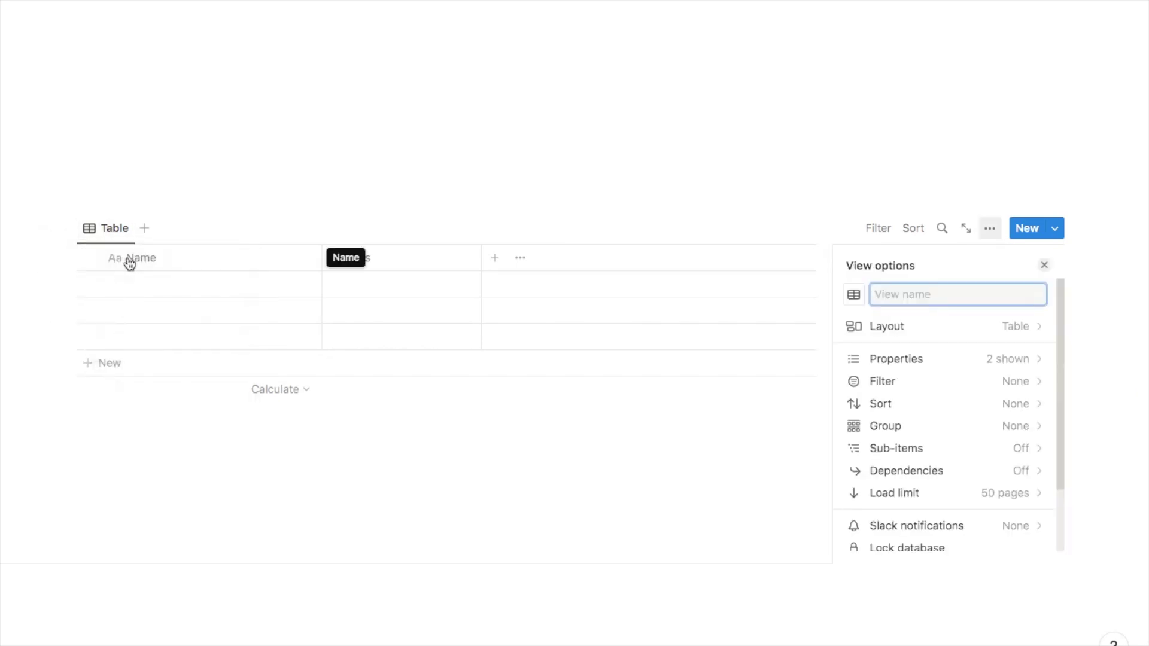
{"action": "type", "text": "Plan Tasks"}
{"action": "key", "text": "BackSpace"}
{"action": "key", "text": "BackSpace"}
{"action": "type", "text": "sks"}
{"action": "left_click", "coordinate": [853, 294]}
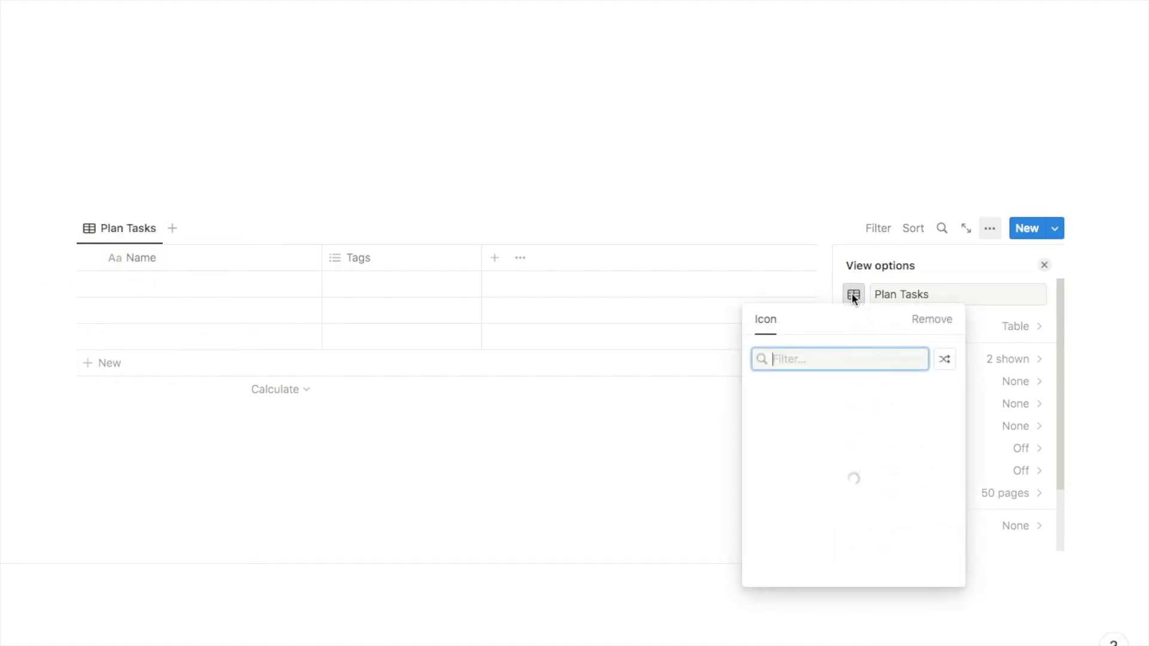
{"action": "left_click", "coordinate": [764, 419]}
{"action": "left_click", "coordinate": [1045, 265]}
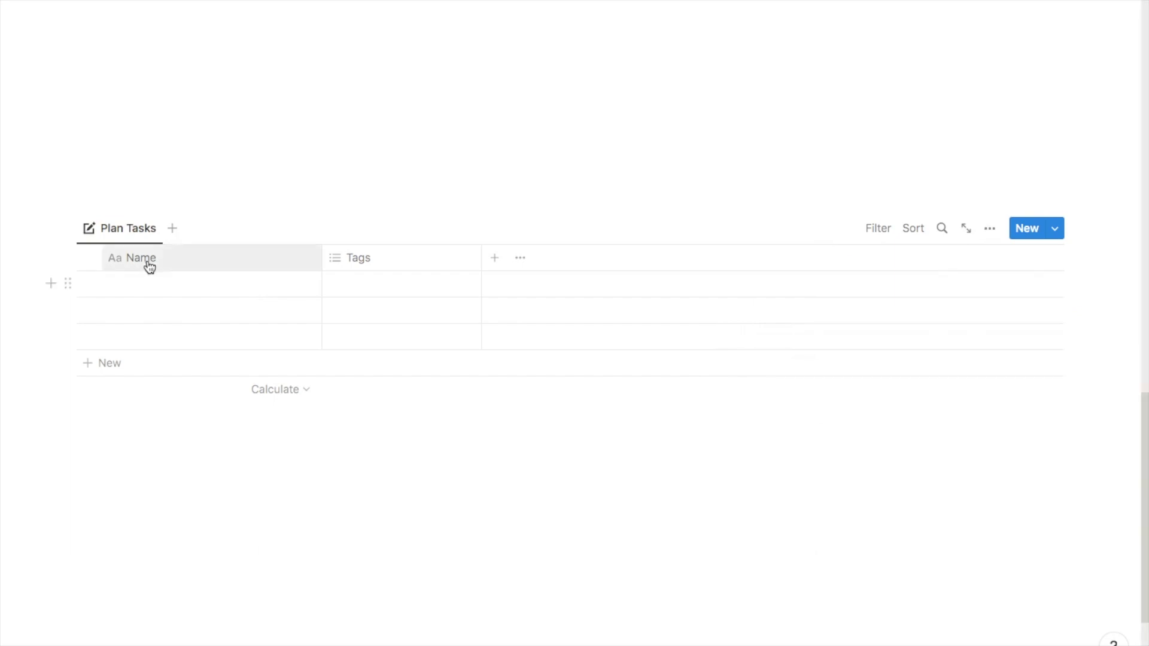
Rename the Name column to Task and delete the Tags property
{"action": "left_click", "coordinate": [151, 263]}
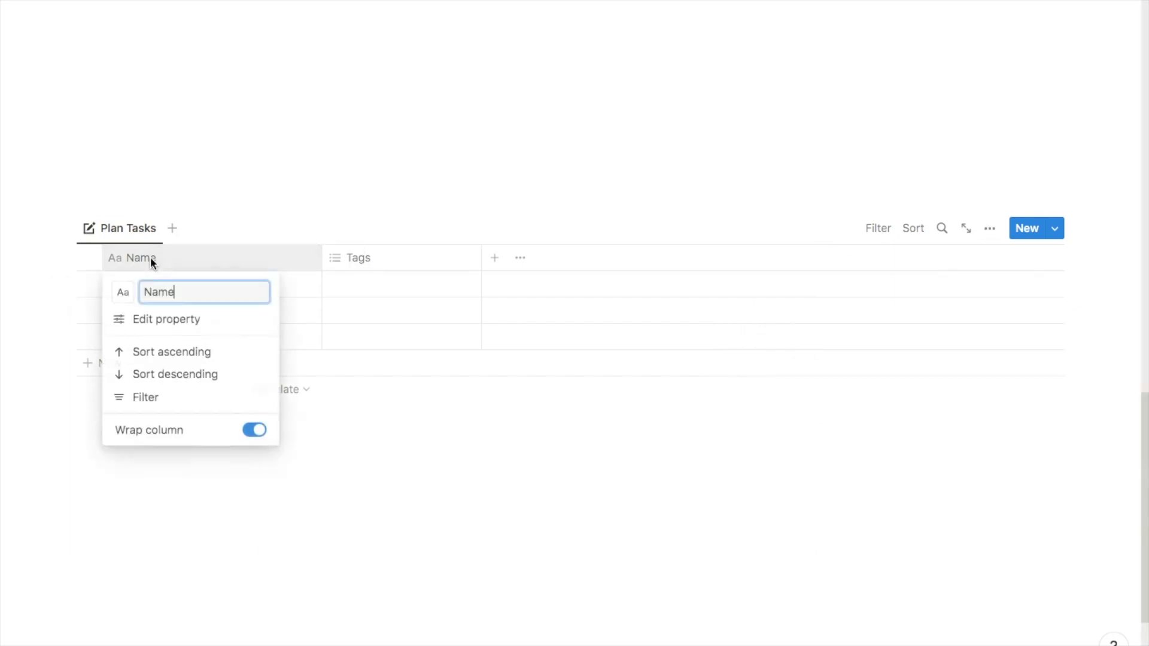
{"action": "left_click_drag", "start_coordinate": [188, 294], "coordinate": [155, 291]}
{"action": "type", "text": "Task"}
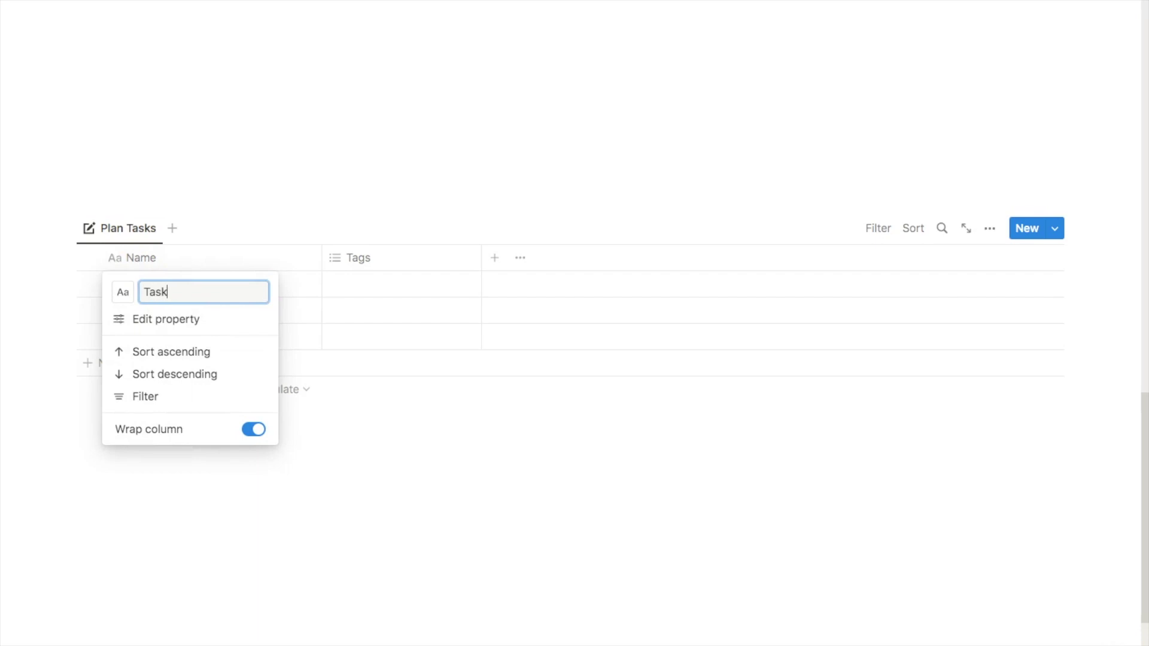
{"action": "key", "text": "Return"}
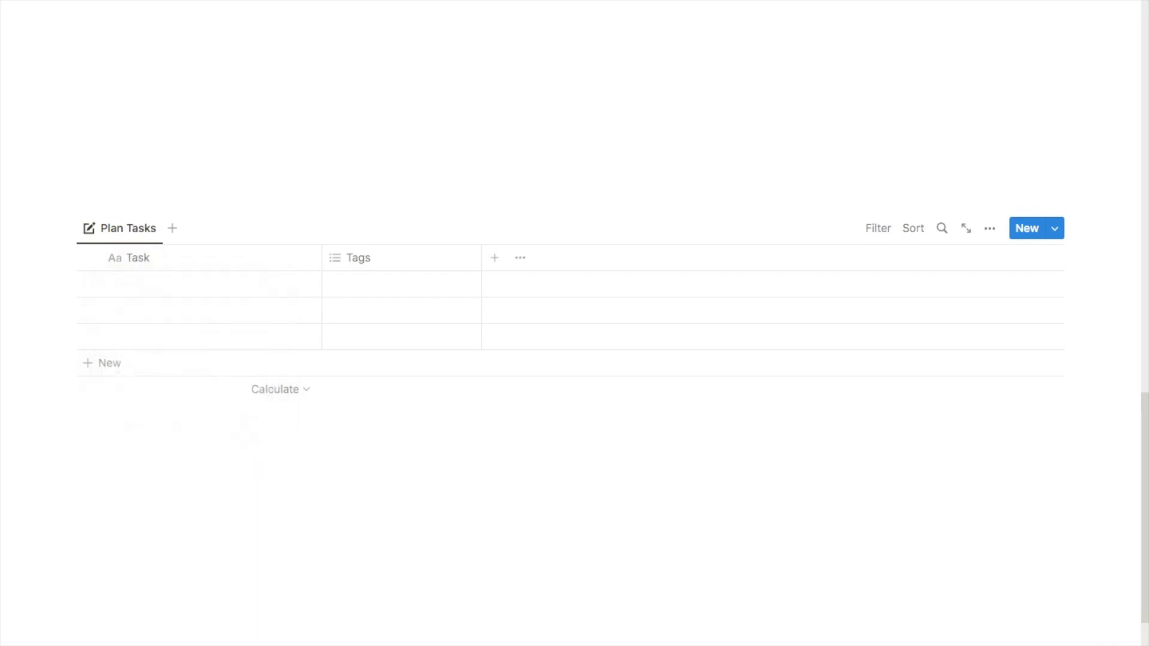
{"action": "left_click", "coordinate": [397, 262]}
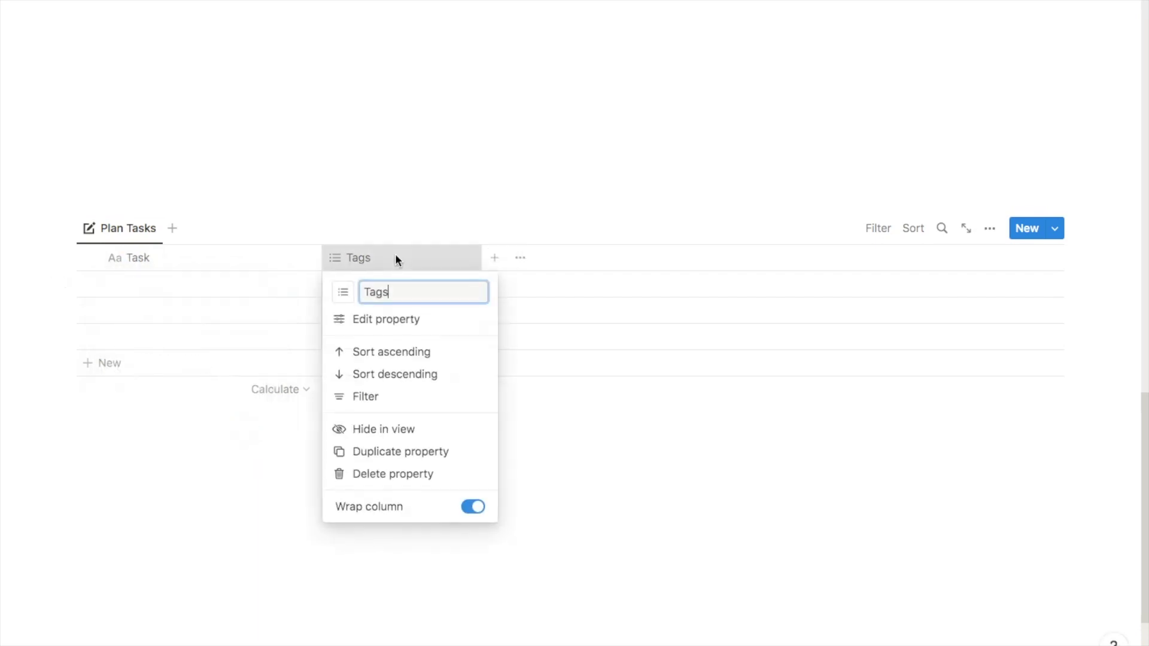
{"action": "left_click", "coordinate": [384, 477]}
{"action": "key", "text": "Return"}
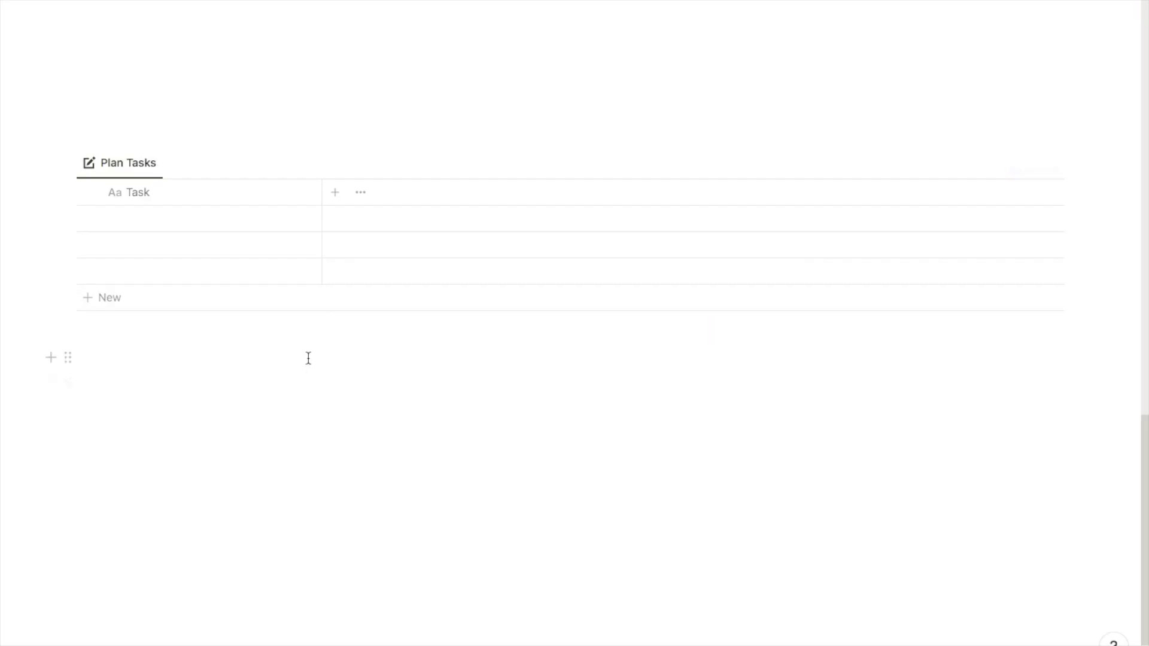
Add a Date property named Due to the table
{"action": "left_click", "coordinate": [336, 195]}
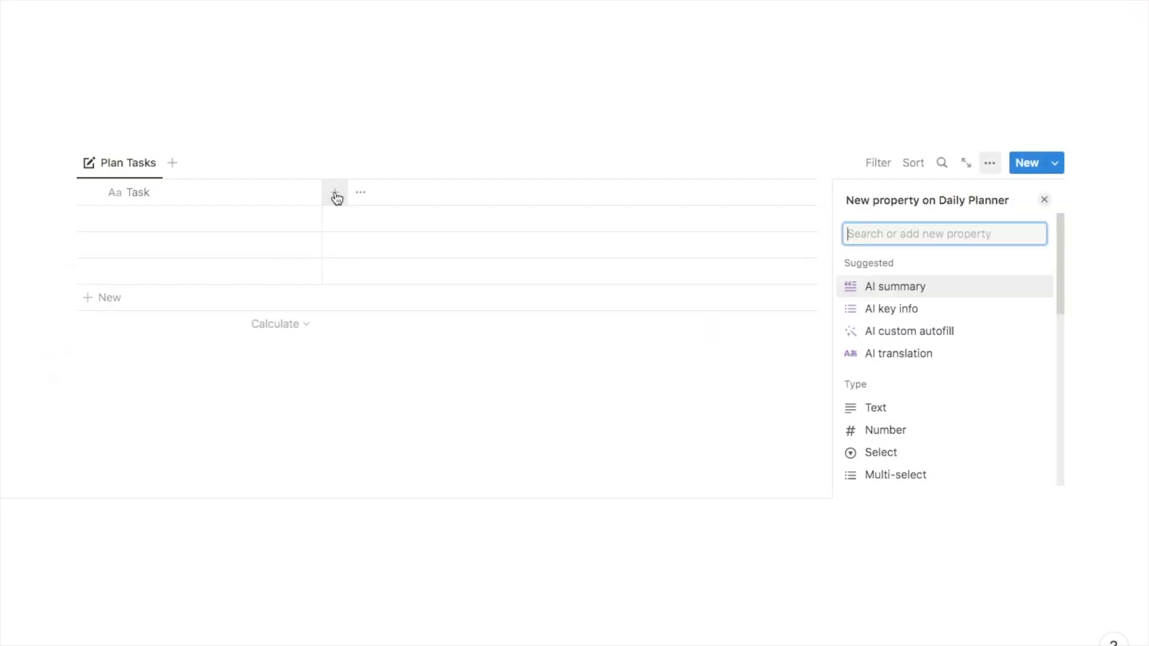
{"action": "type", "text": "date"}
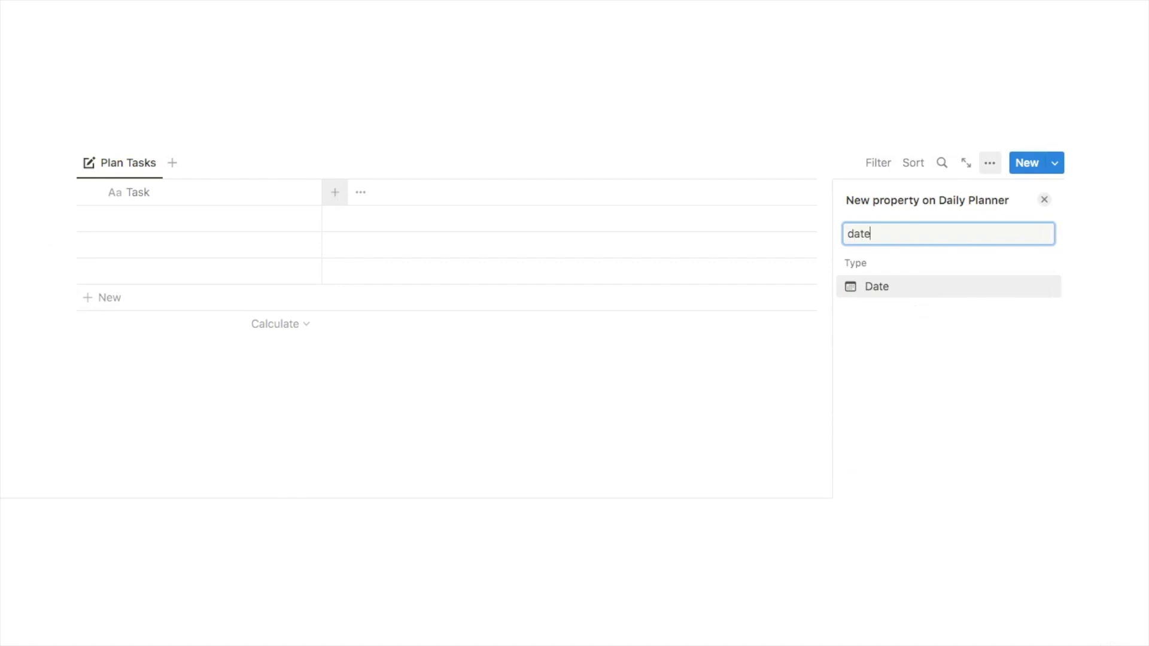
{"action": "left_click", "coordinate": [886, 291]}
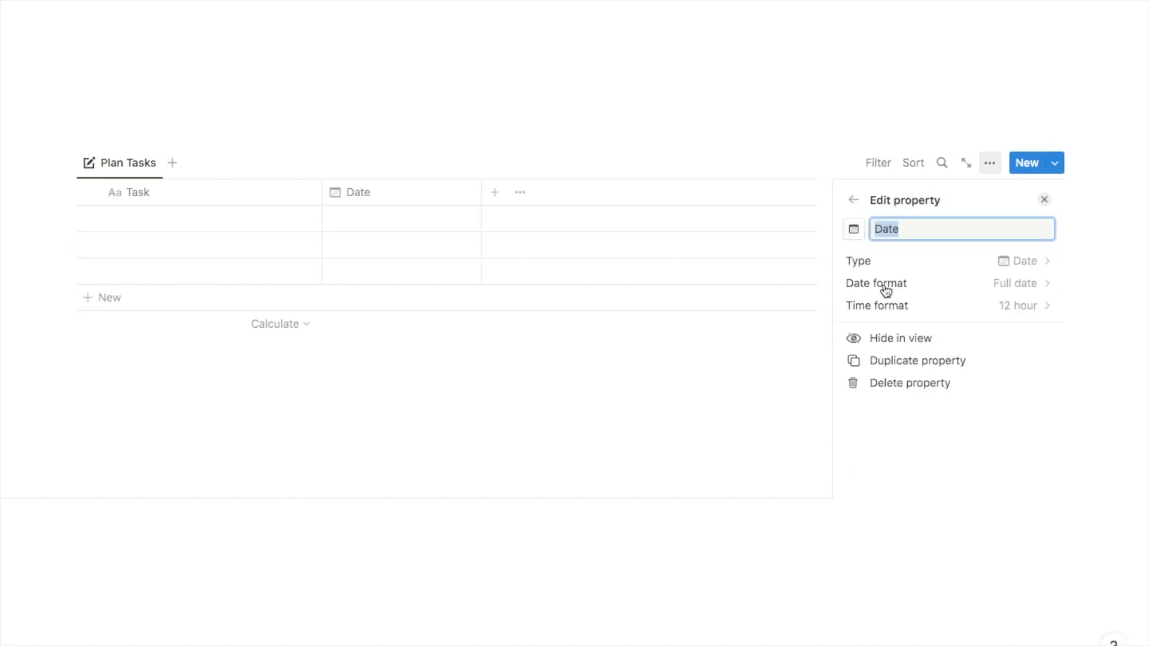
{"action": "type", "text": "D"}
{"action": "left_click", "coordinate": [1045, 200]}
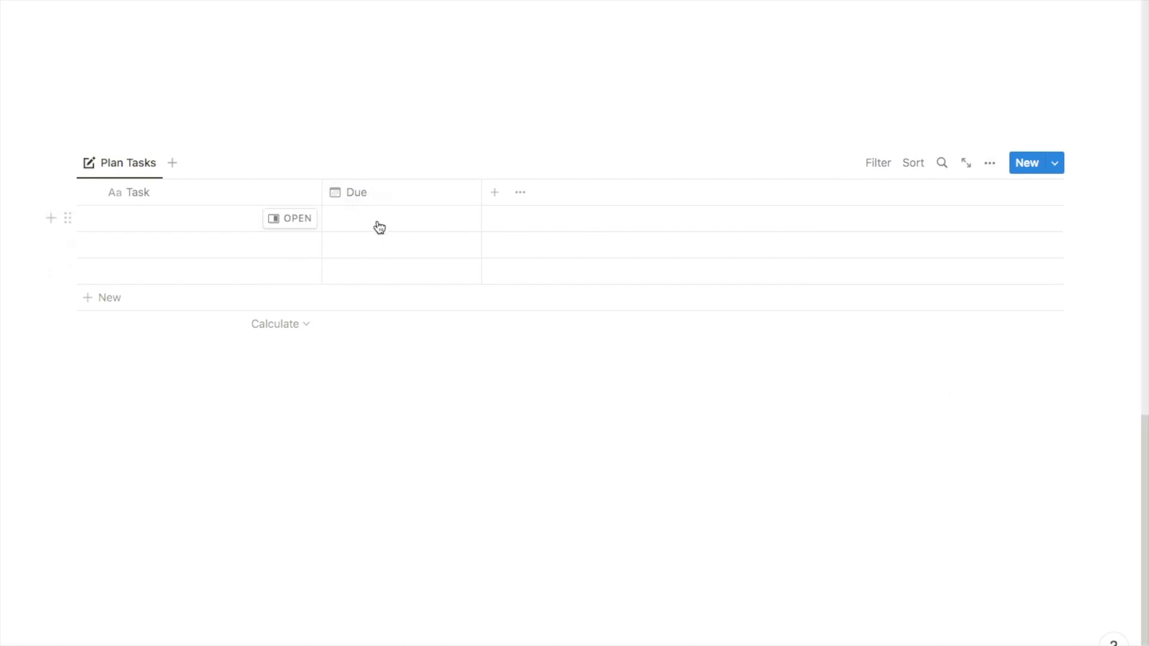
Add a Day select property with options Monday through Sunday
{"action": "left_click", "coordinate": [495, 200]}
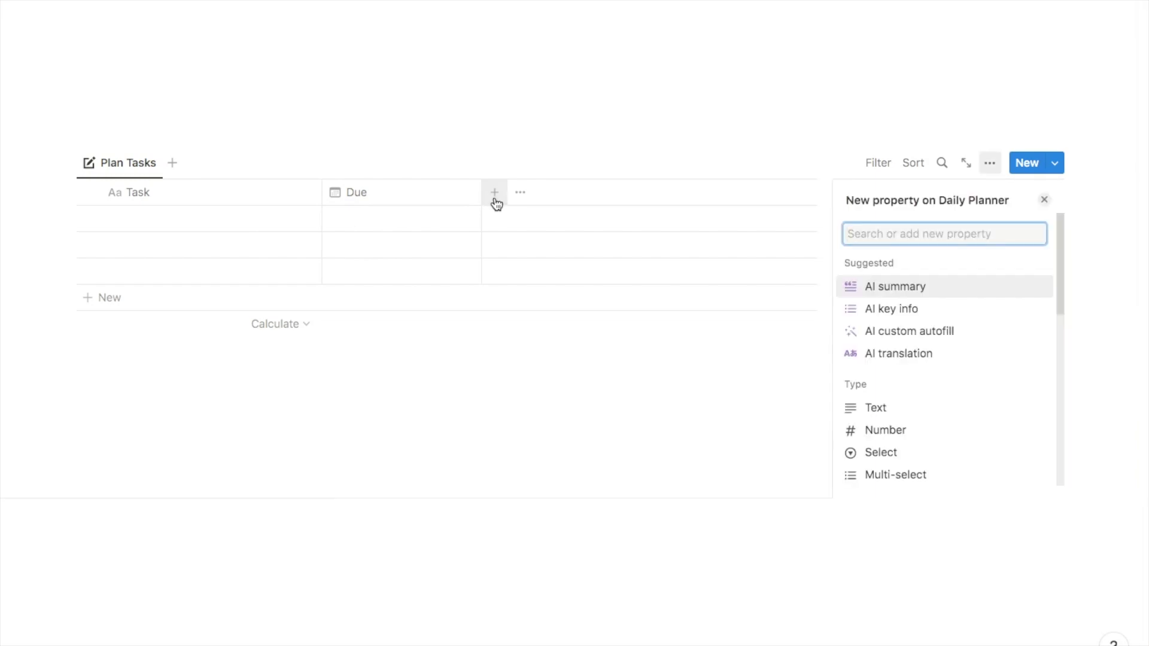
{"action": "type", "text": "select"}
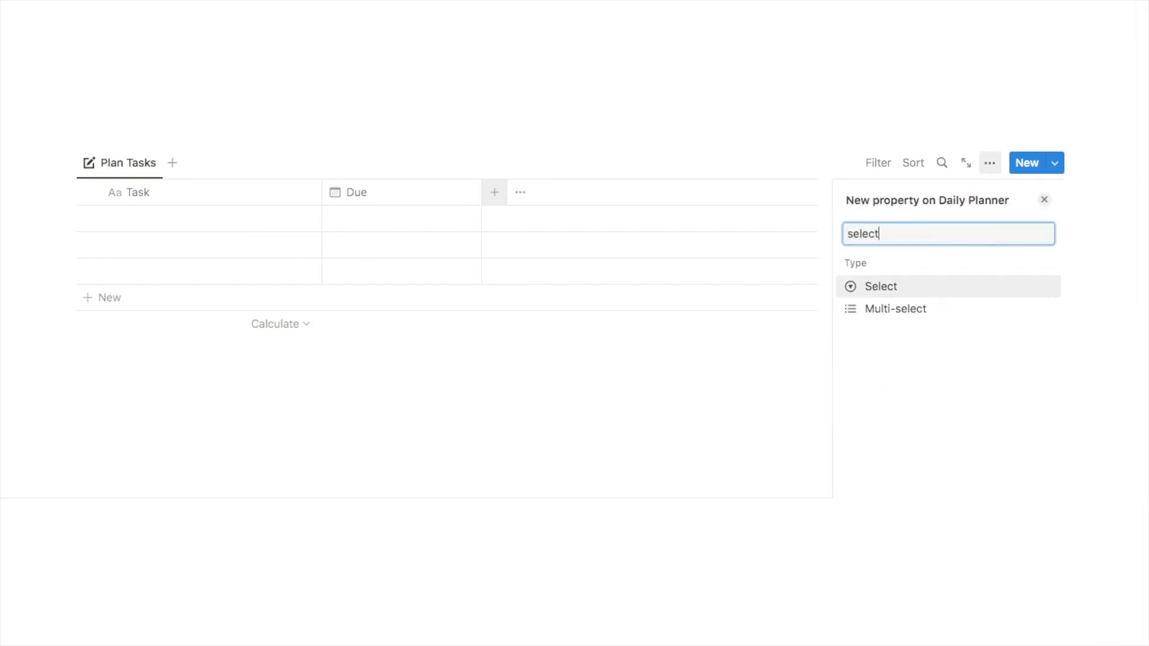
{"action": "left_click", "coordinate": [892, 294]}
{"action": "type", "text": "Day"}
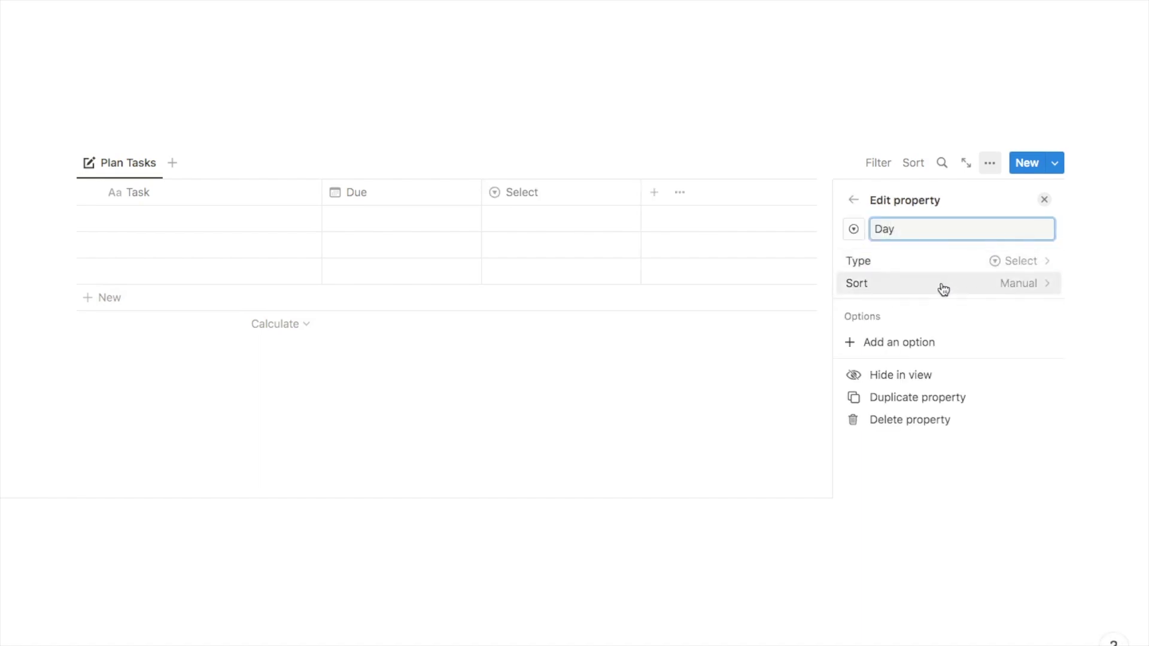
{"action": "left_click", "coordinate": [895, 344]}
{"action": "type", "text": "Monday"}
{"action": "key", "text": "Return"}
{"action": "type", "text": "Tuesda"}
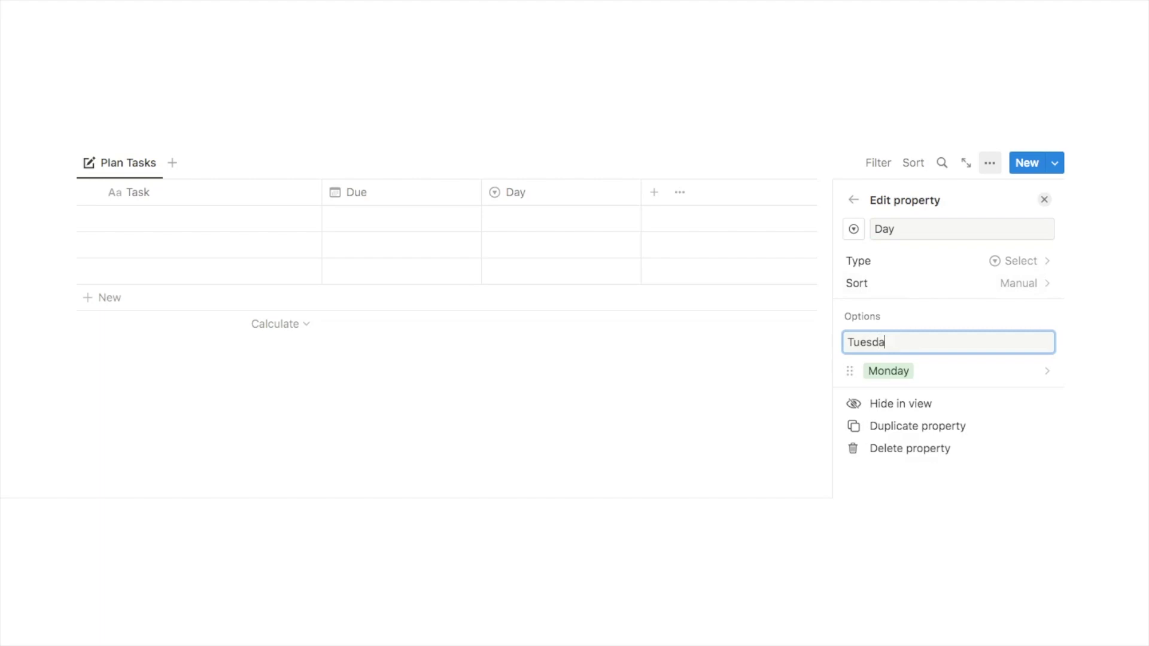
{"action": "key", "text": "Return"}
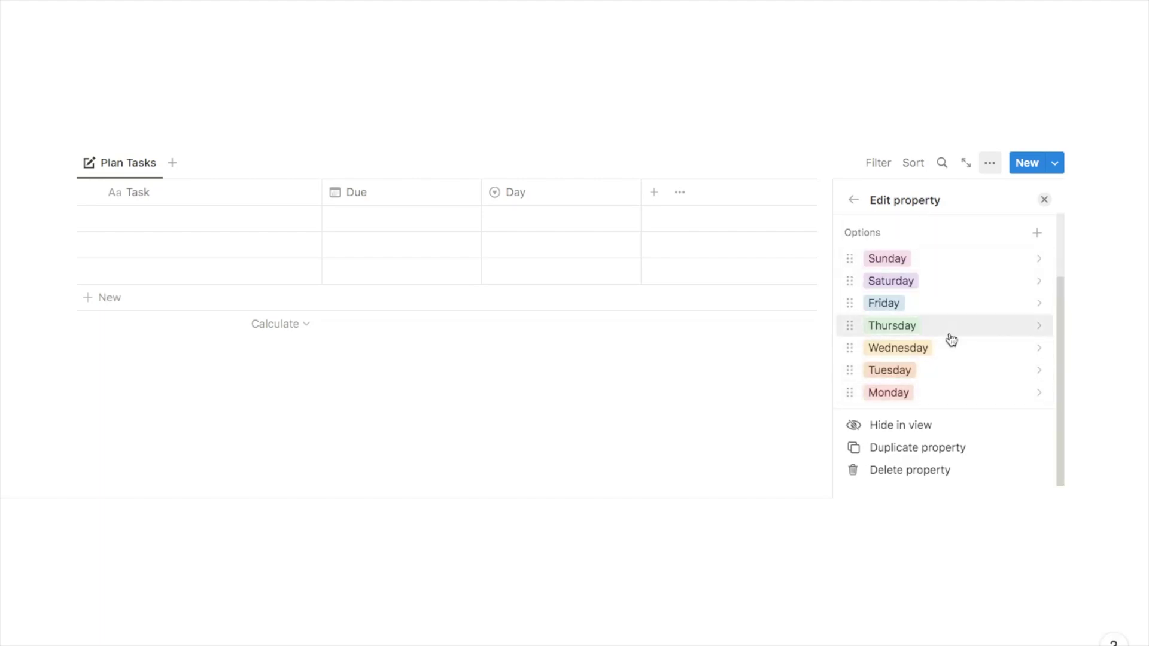
{"action": "left_click", "coordinate": [1044, 199]}
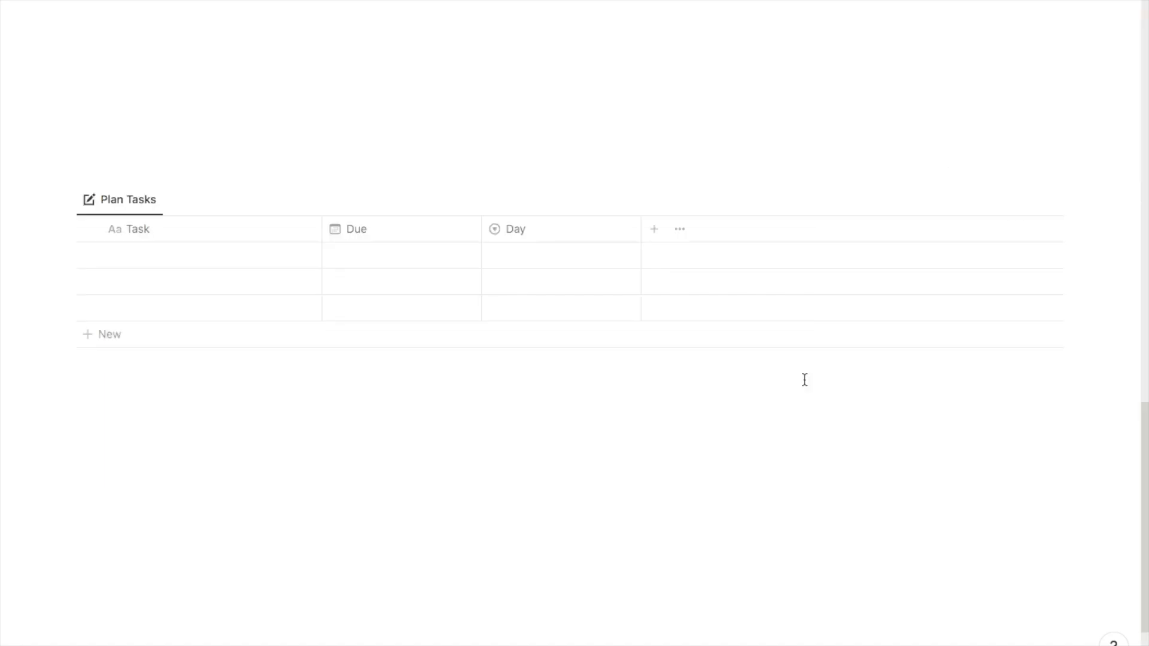
Add a Complete checkbox property and narrow the Complete, Day and Due columns
{"action": "left_click", "coordinate": [655, 231]}
{"action": "type", "text": "chec"}
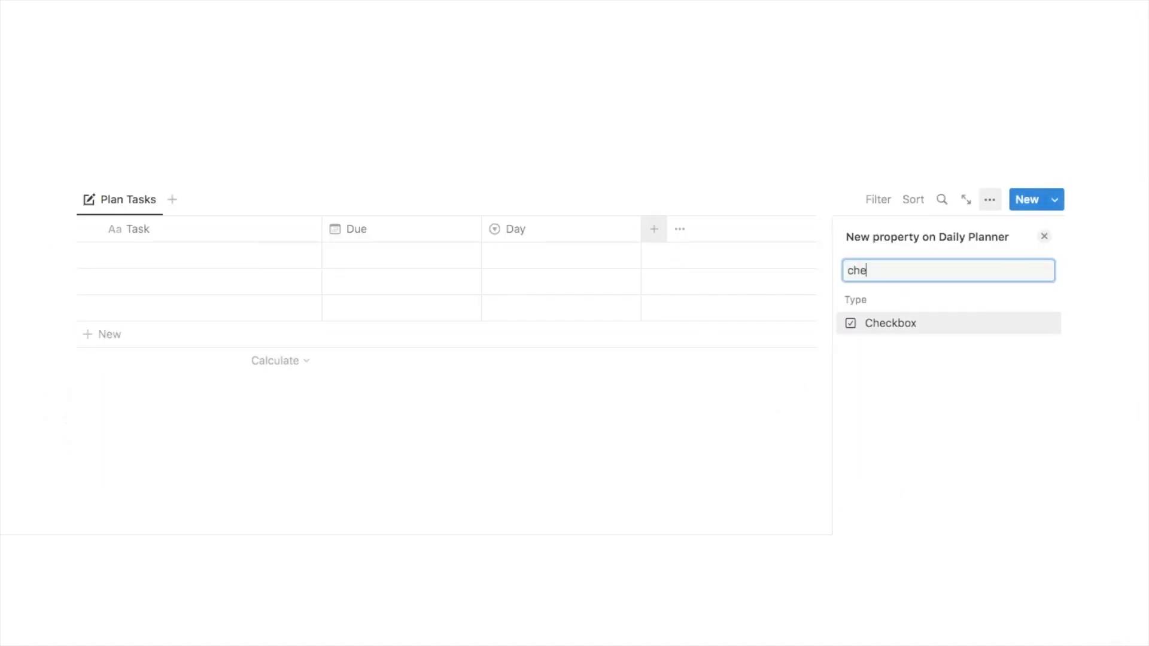
{"action": "left_click", "coordinate": [898, 324]}
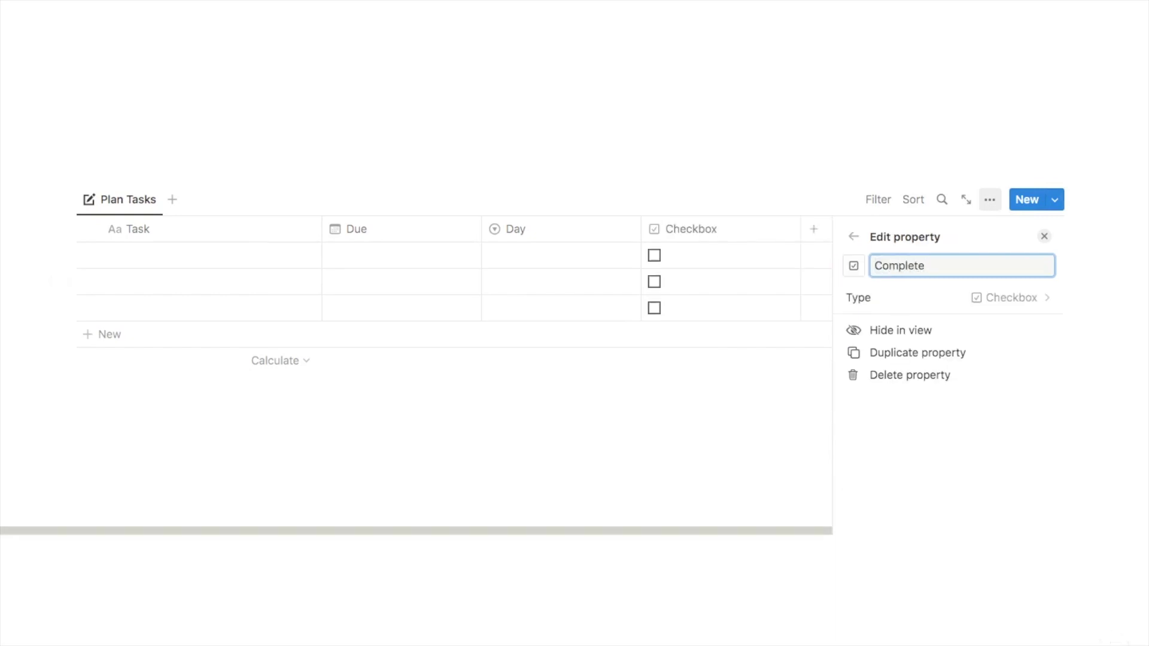
{"action": "left_click", "coordinate": [1045, 237]}
{"action": "left_click_drag", "start_coordinate": [767, 233], "coordinate": [592, 241]}
{"action": "left_click_drag", "start_coordinate": [479, 231], "coordinate": [441, 239]}
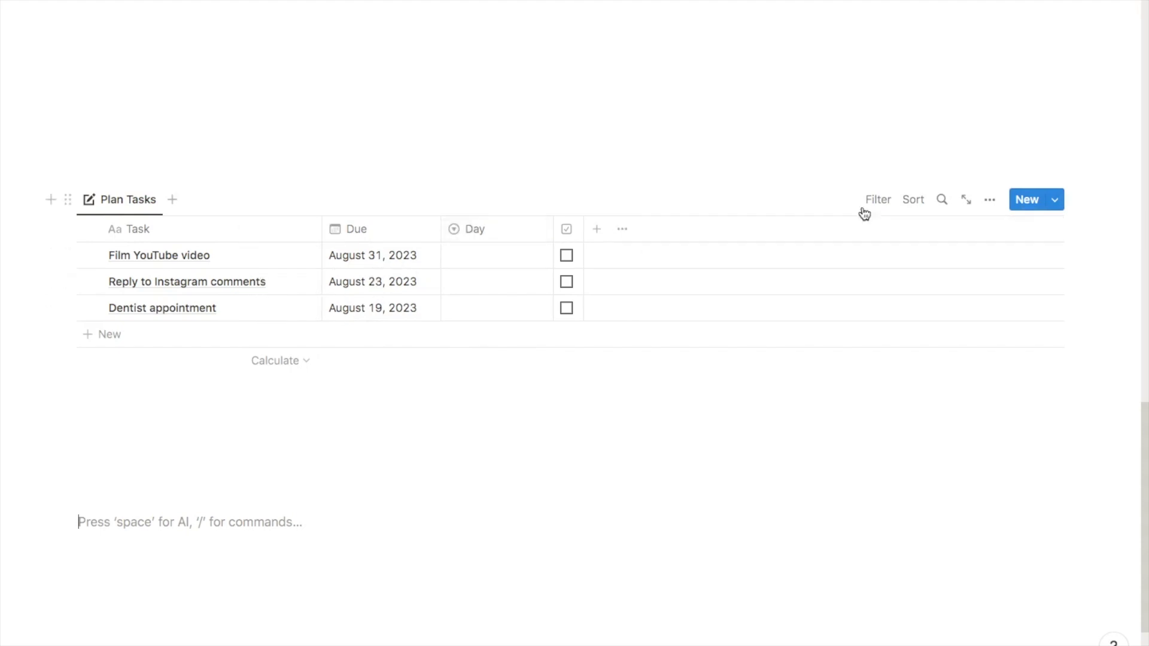
Sort the Plan Tasks table by Due date, ascending
{"action": "left_click", "coordinate": [911, 201]}
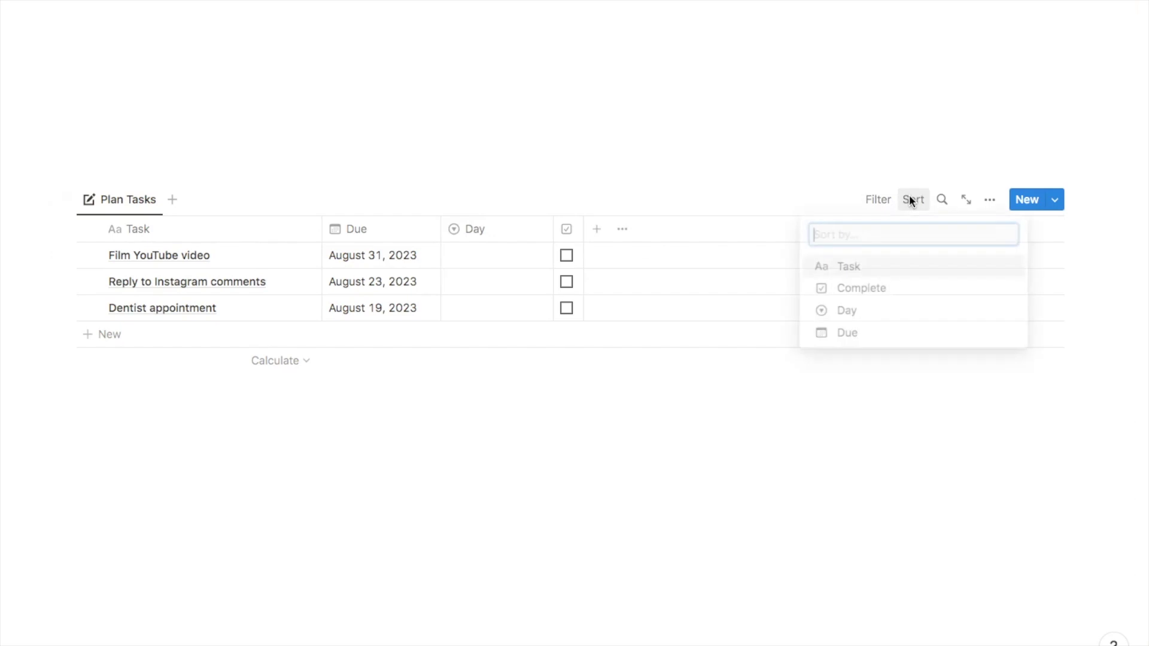
{"action": "left_click", "coordinate": [853, 336]}
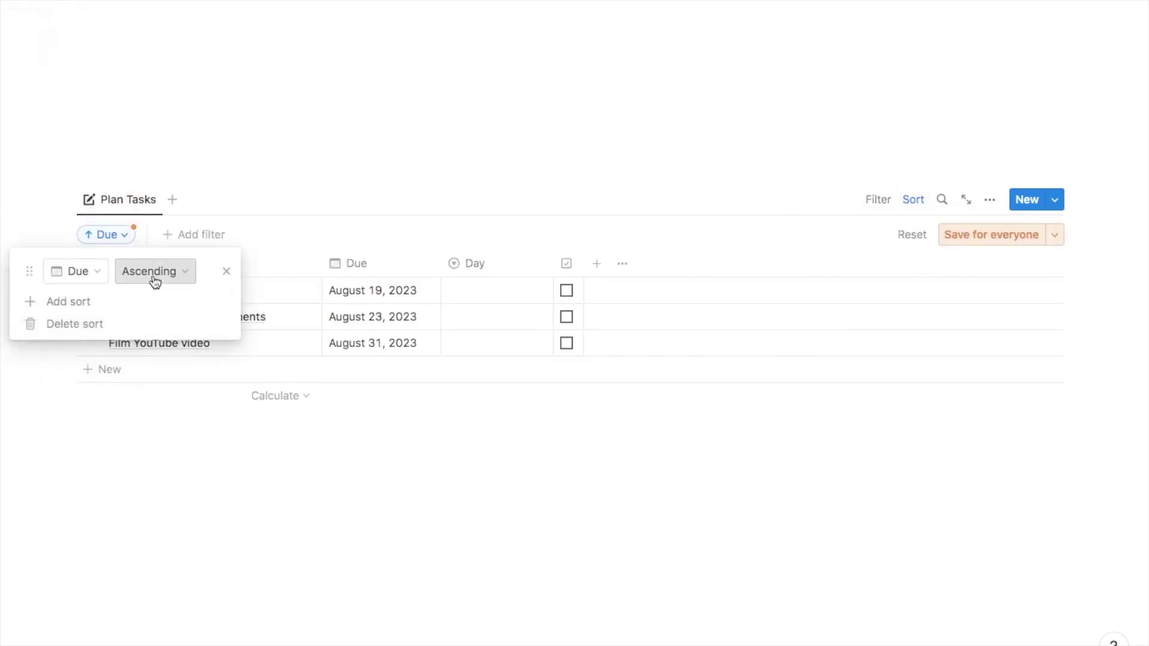
{"action": "left_click", "coordinate": [180, 446]}
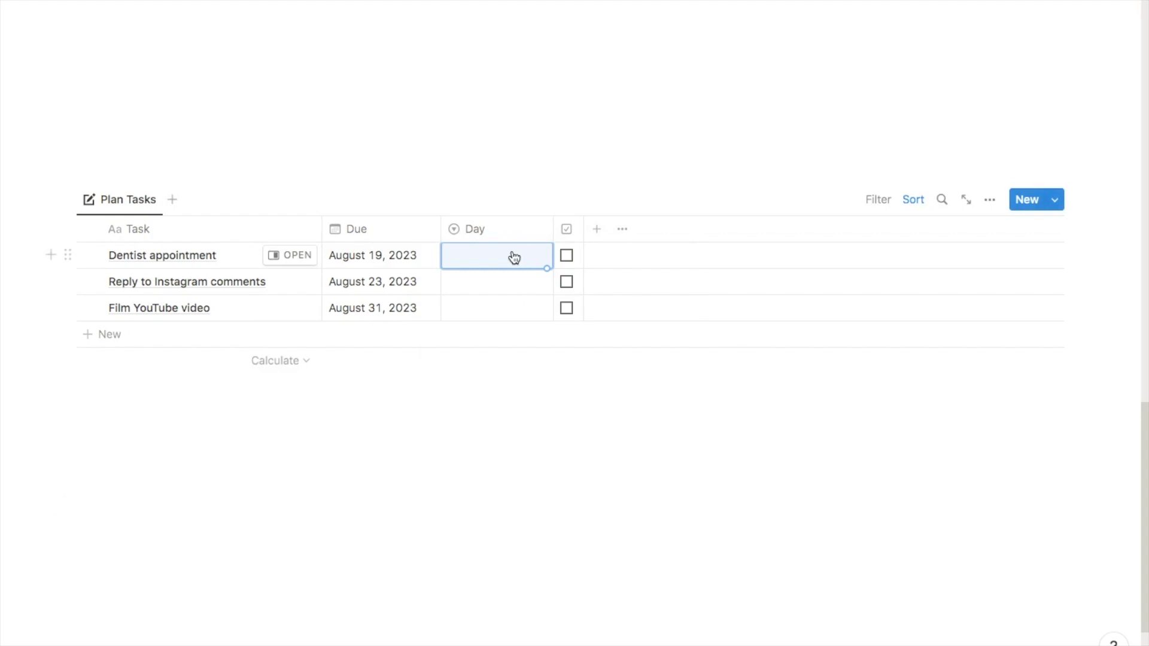
Set Dentist appointment's Day to Tuesday and Reply to Instagram comments' Day to Thursday
{"action": "left_click", "coordinate": [514, 258]}
{"action": "left_click", "coordinate": [502, 423]}
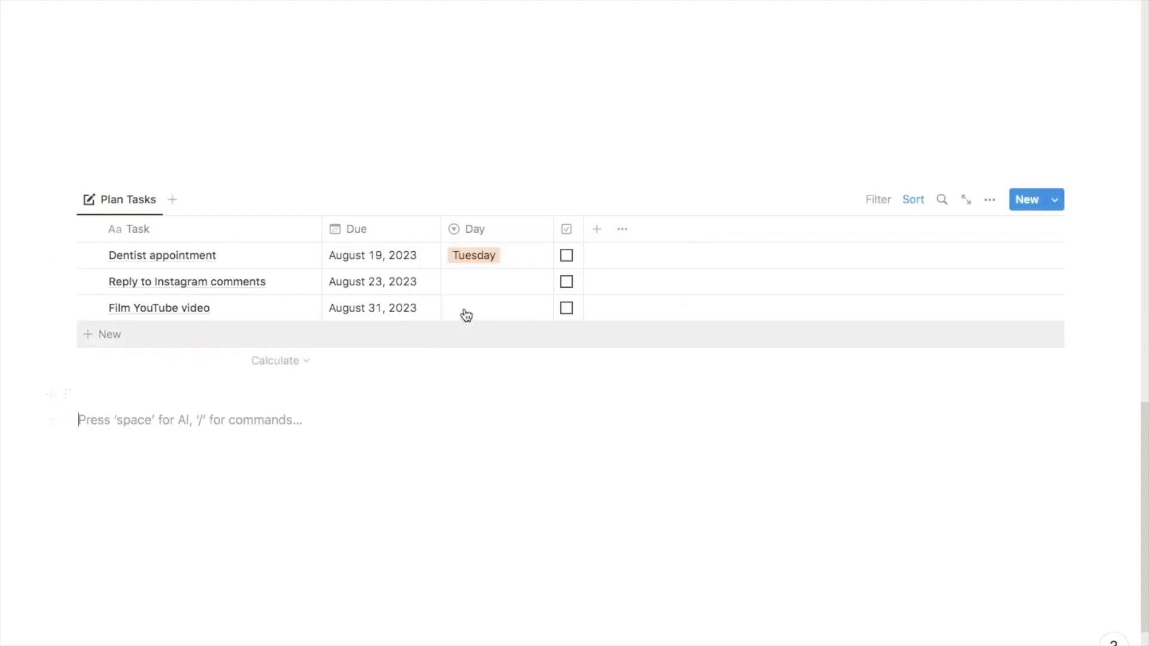
{"action": "left_click", "coordinate": [485, 282]}
{"action": "left_click", "coordinate": [526, 401]}
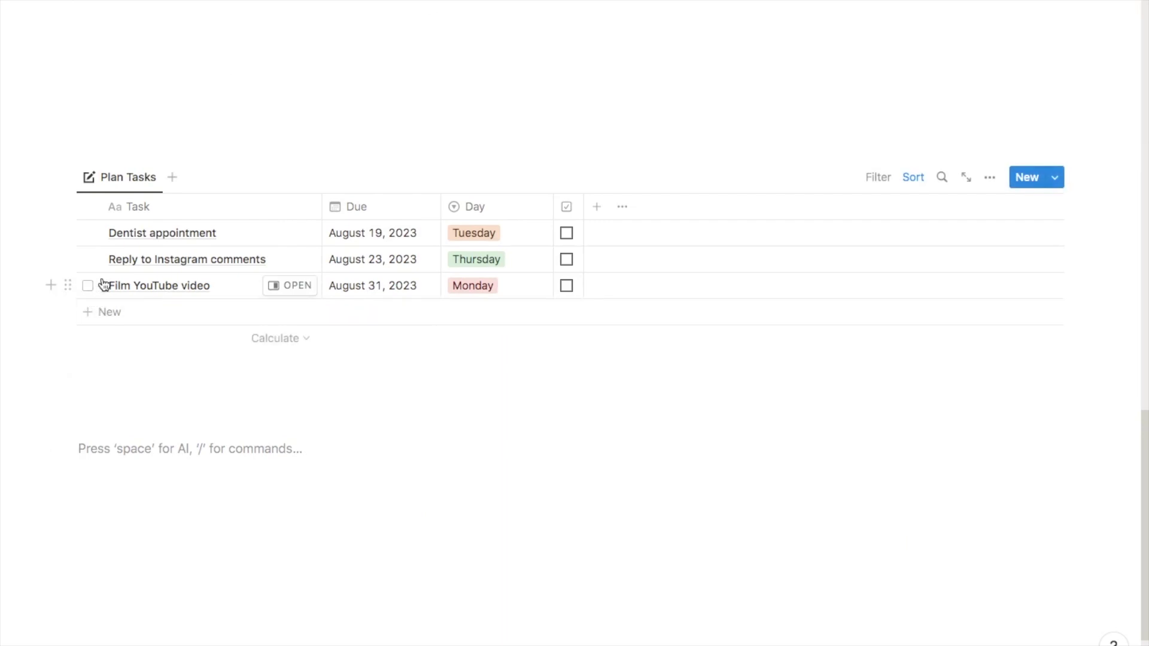
{"action": "scroll", "coordinate": [102, 285], "scroll_direction": "up", "scroll_amount": 5}
{"action": "scroll", "coordinate": [102, 285], "scroll_direction": "up", "scroll_amount": 7}
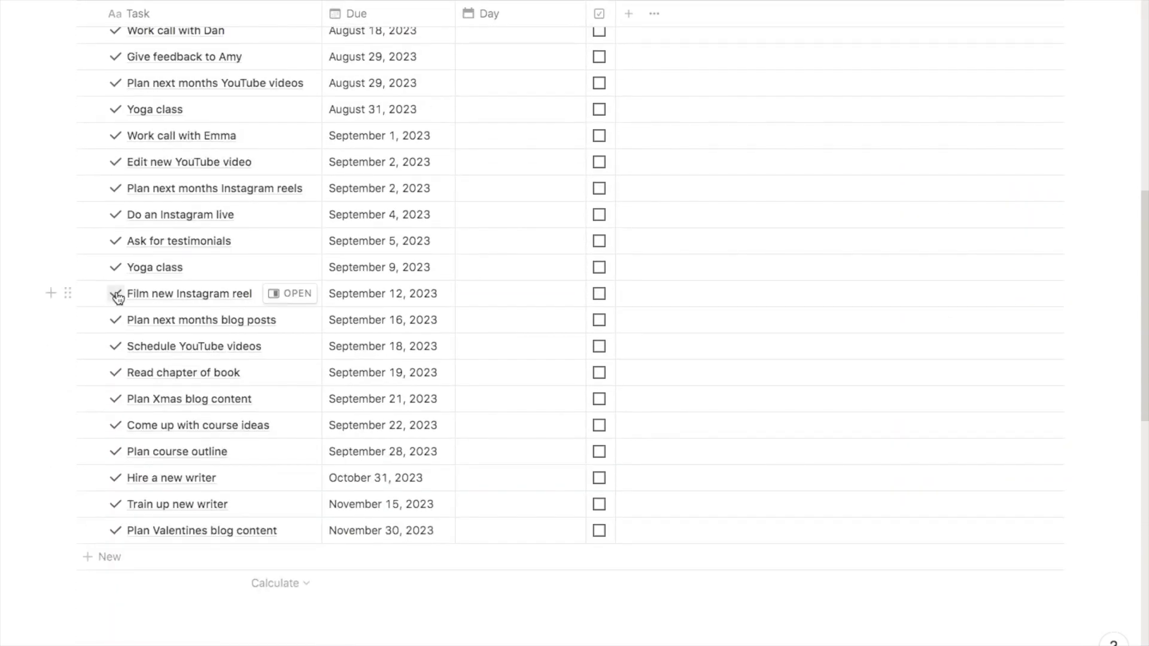
{"action": "scroll", "coordinate": [99, 479], "scroll_direction": "down", "scroll_amount": 5}
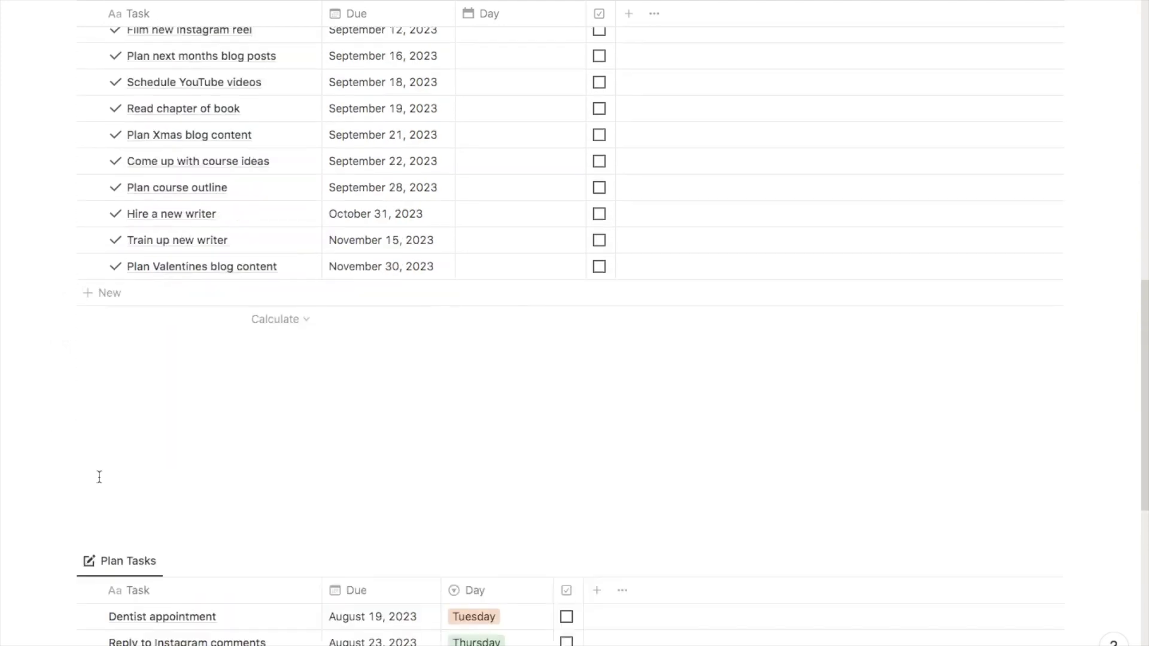
{"action": "scroll", "coordinate": [100, 477], "scroll_direction": "down", "scroll_amount": 6}
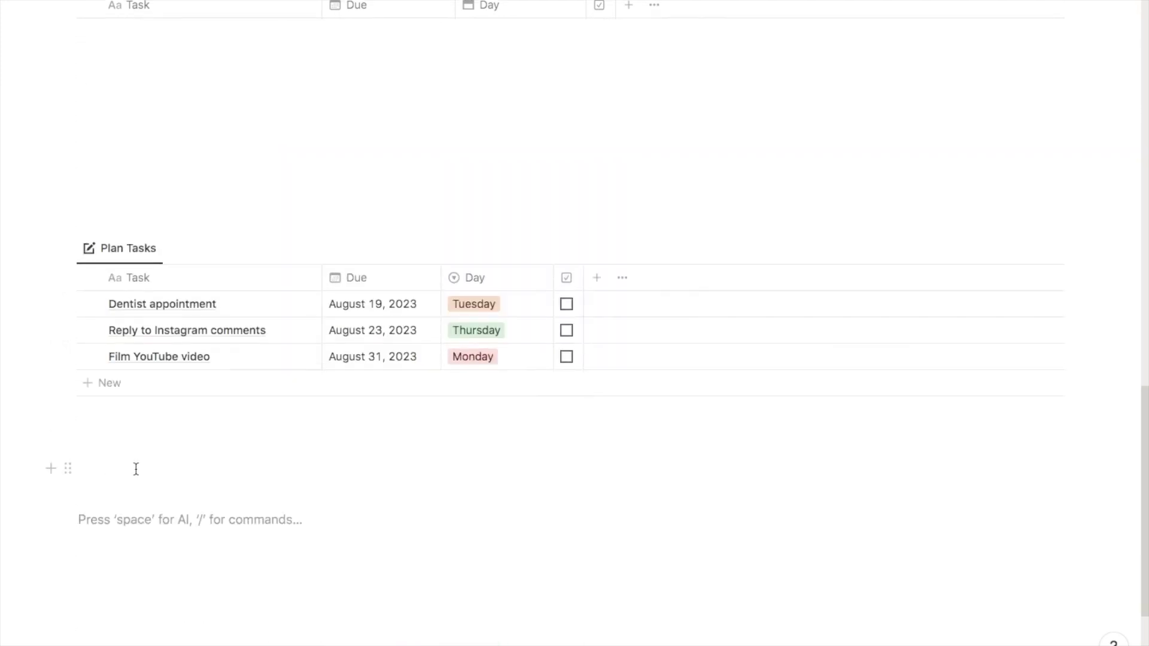
{"action": "scroll", "coordinate": [214, 481], "scroll_direction": "down", "scroll_amount": 2}
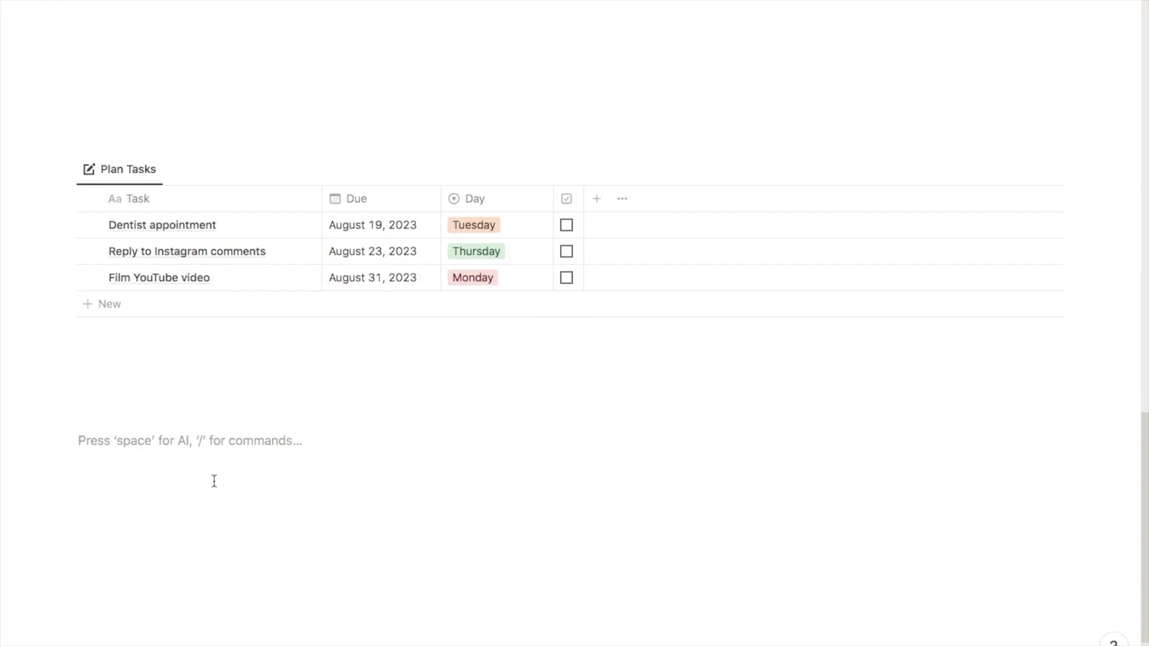
{"action": "mouse_move", "coordinate": [1029, 210]}
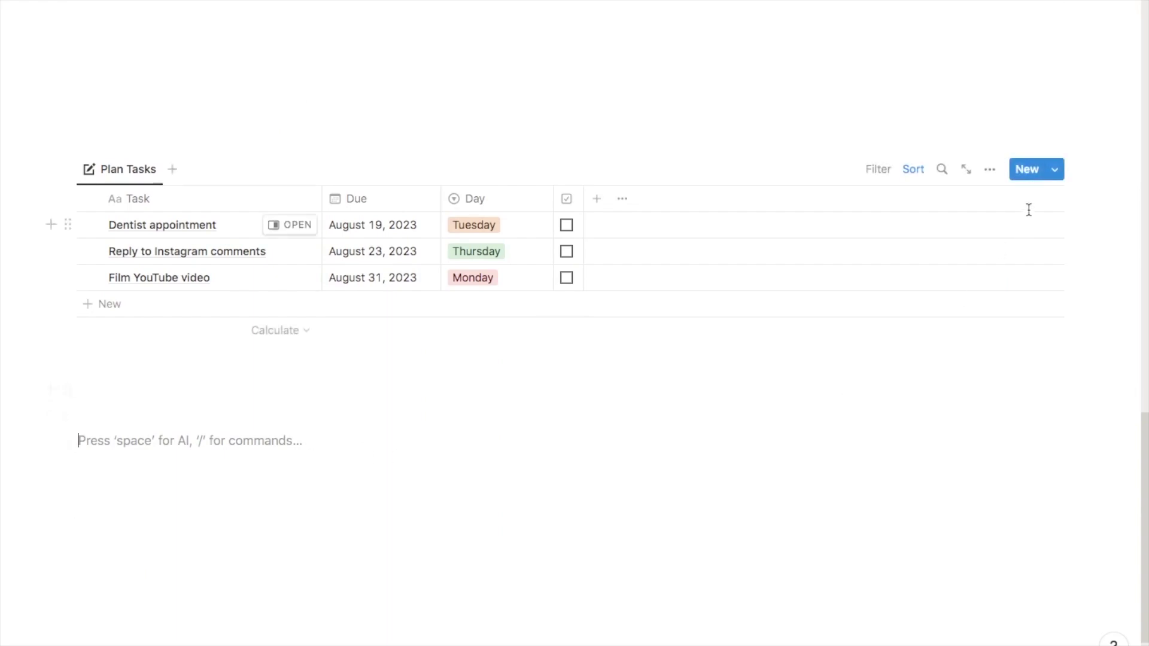
Create a new Daily Planner page template with a dark checkmark icon, then go back
{"action": "left_click", "coordinate": [1055, 172]}
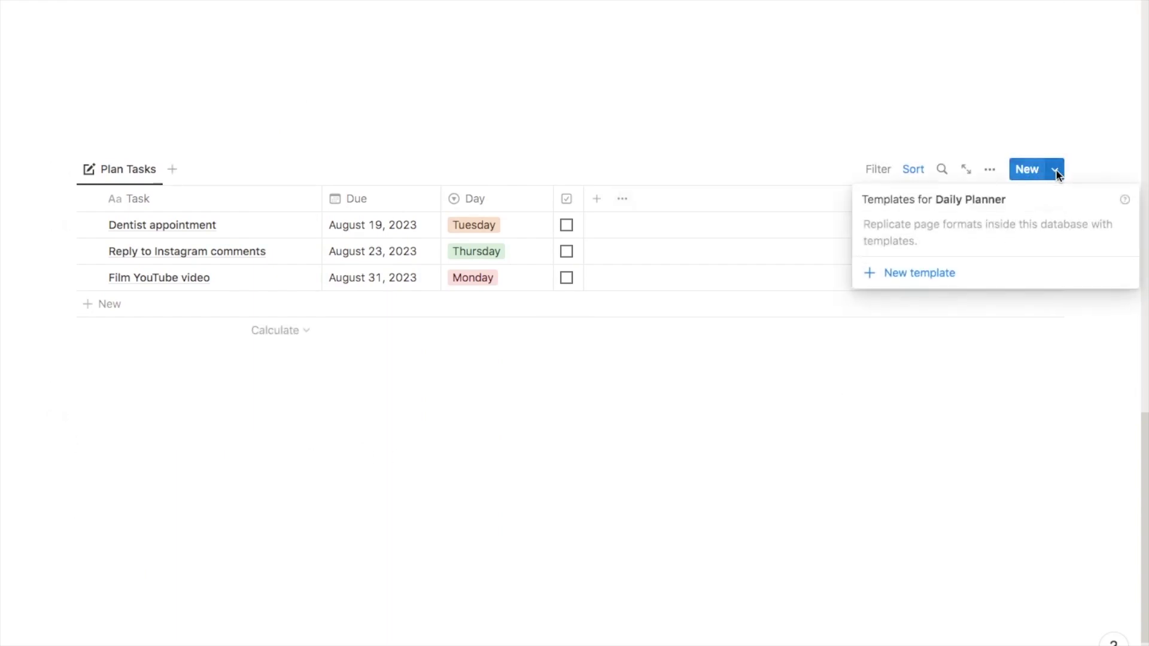
{"action": "left_click", "coordinate": [916, 278]}
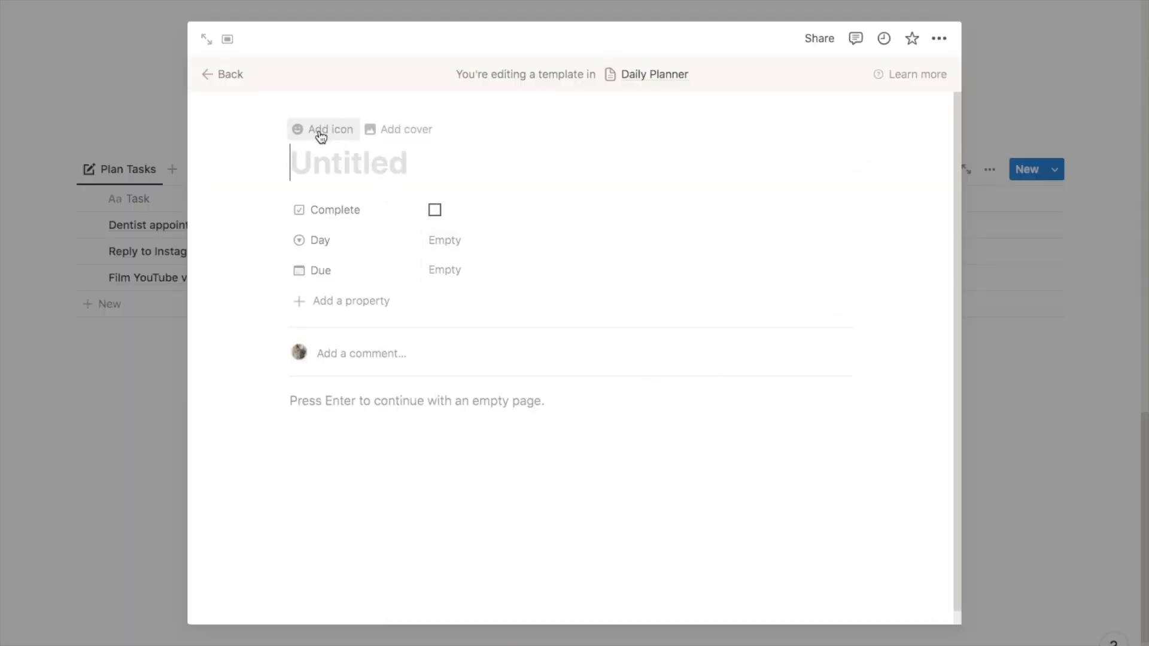
{"action": "left_click", "coordinate": [319, 131]}
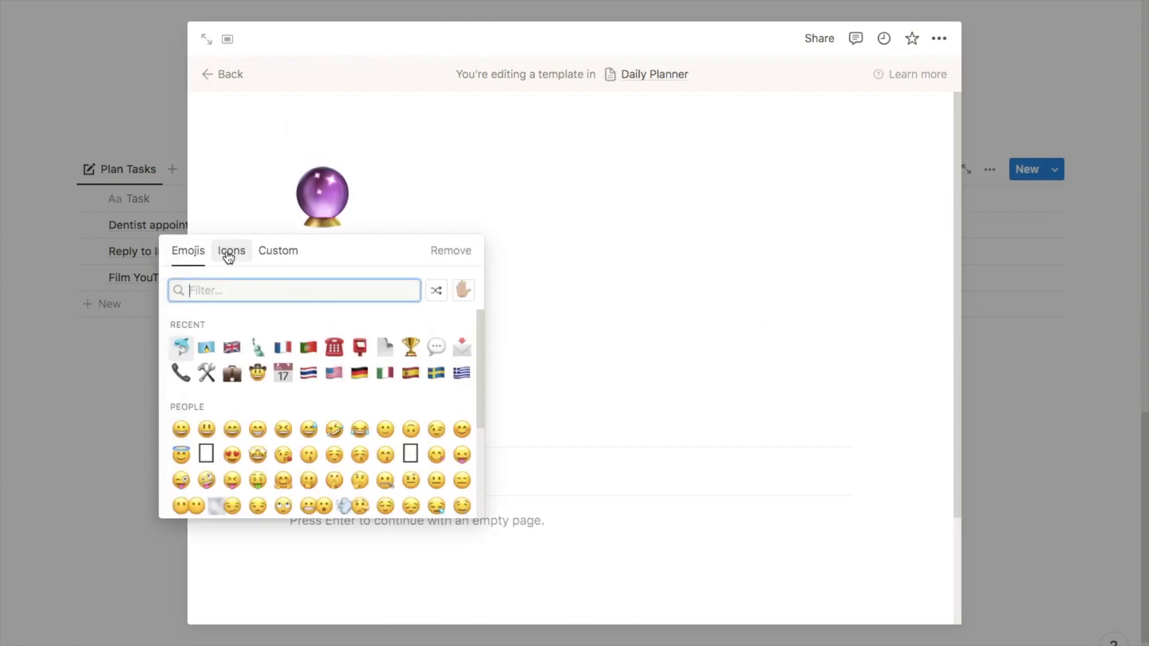
{"action": "left_click", "coordinate": [232, 256]}
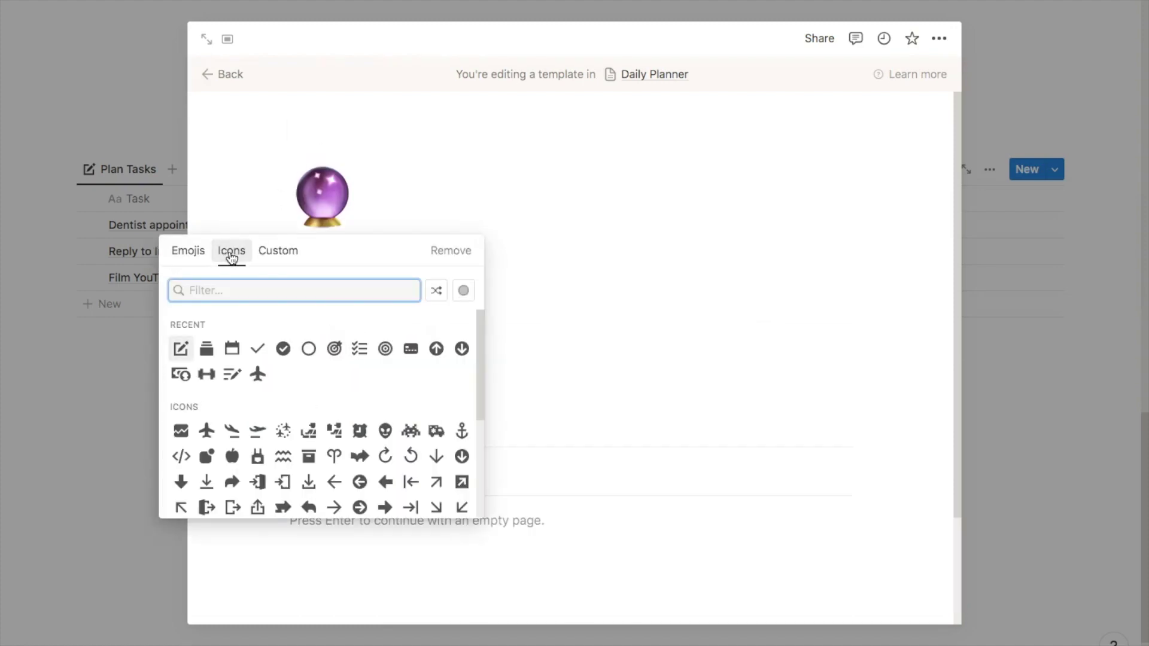
{"action": "mouse_move", "coordinate": [259, 352]}
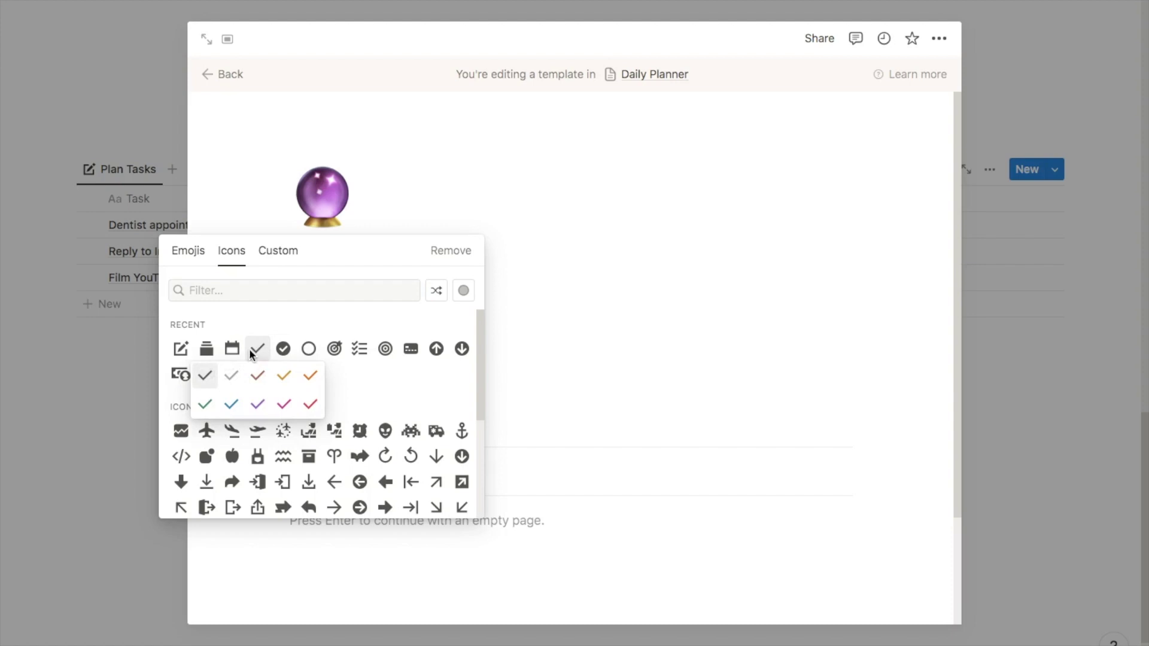
{"action": "left_click", "coordinate": [205, 377]}
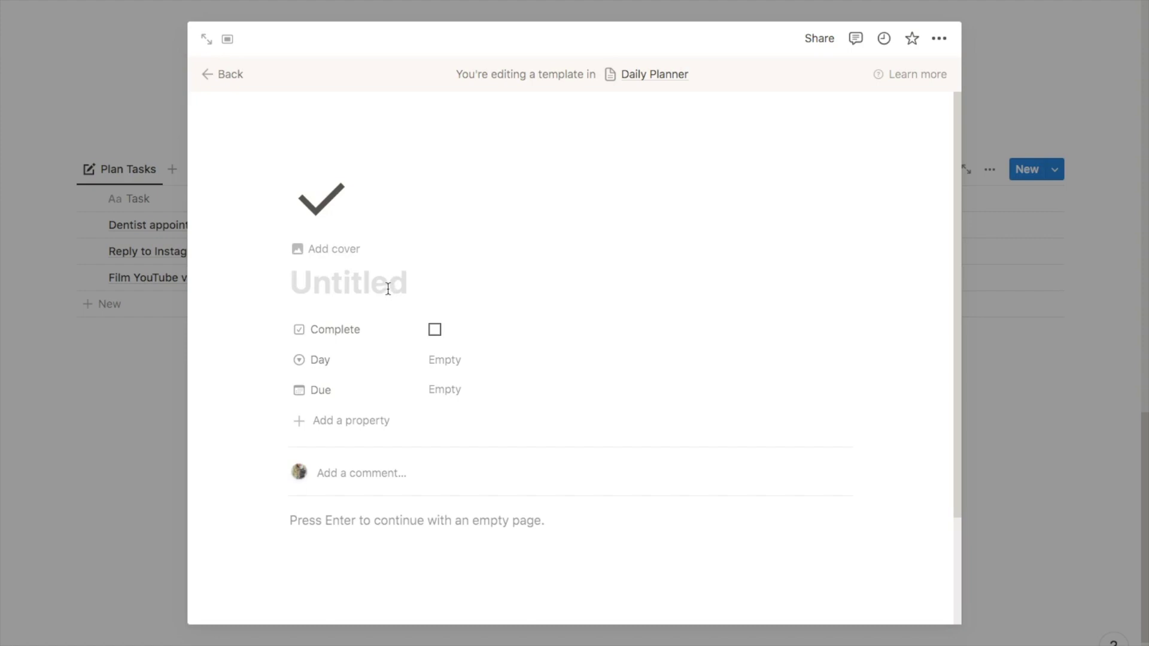
{"action": "left_click", "coordinate": [220, 79]}
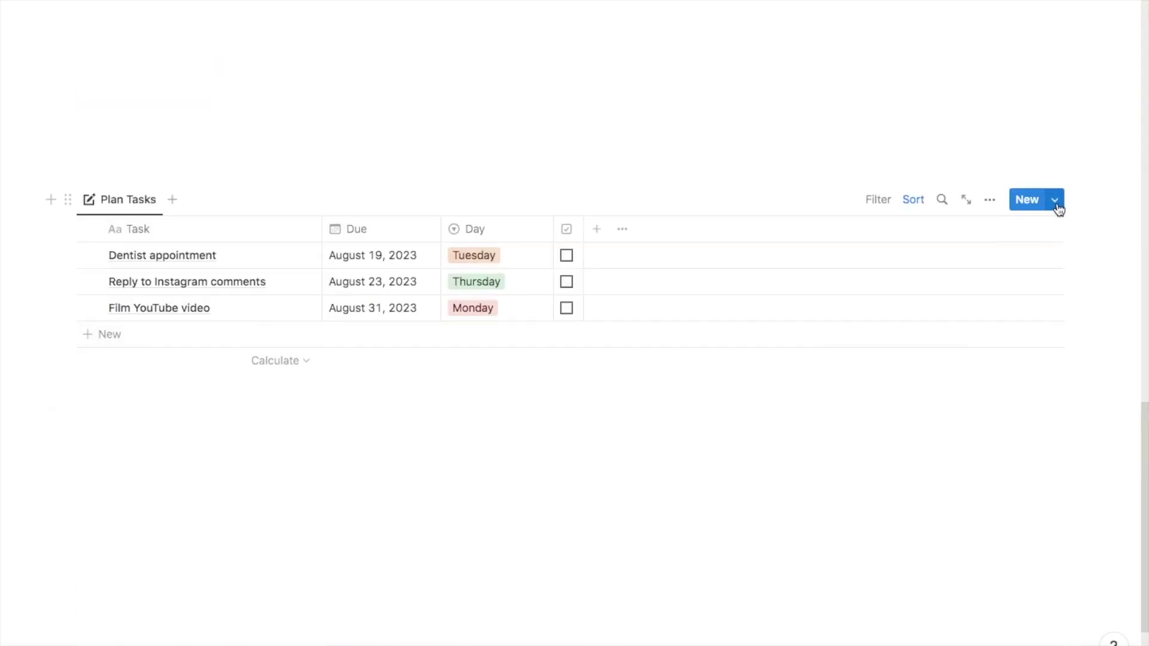
Make the Untitled checkmark template the default for new pages in all Daily Planner views
{"action": "left_click", "coordinate": [1057, 206]}
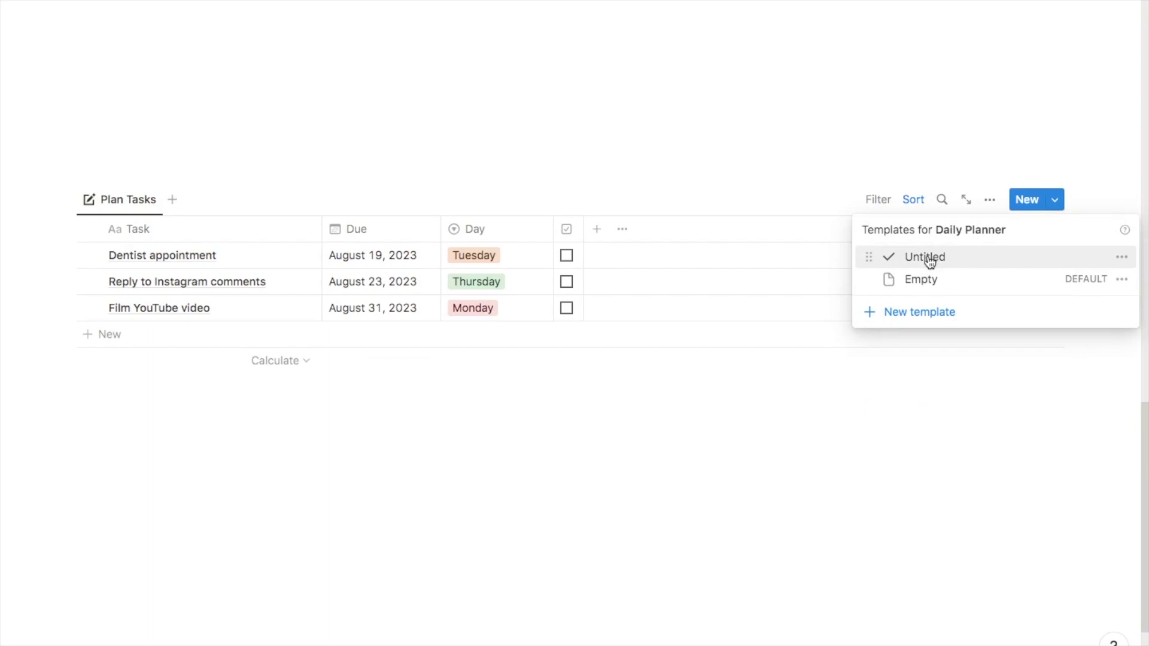
{"action": "left_click", "coordinate": [1123, 258]}
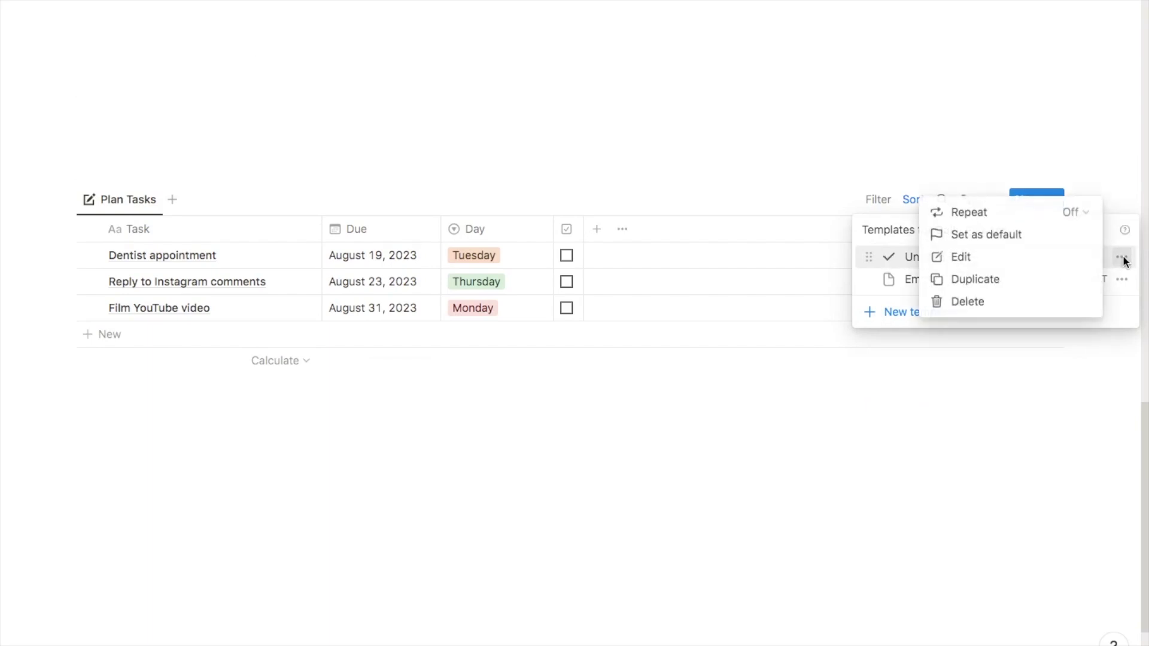
{"action": "left_click", "coordinate": [1015, 238]}
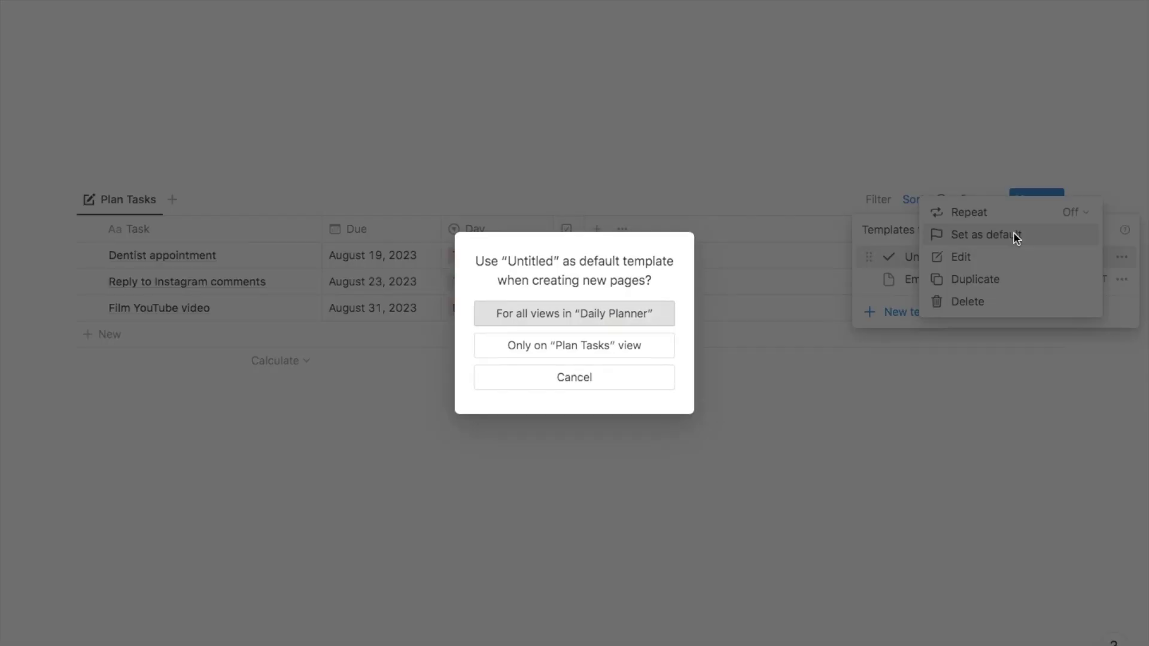
{"action": "left_click", "coordinate": [538, 318]}
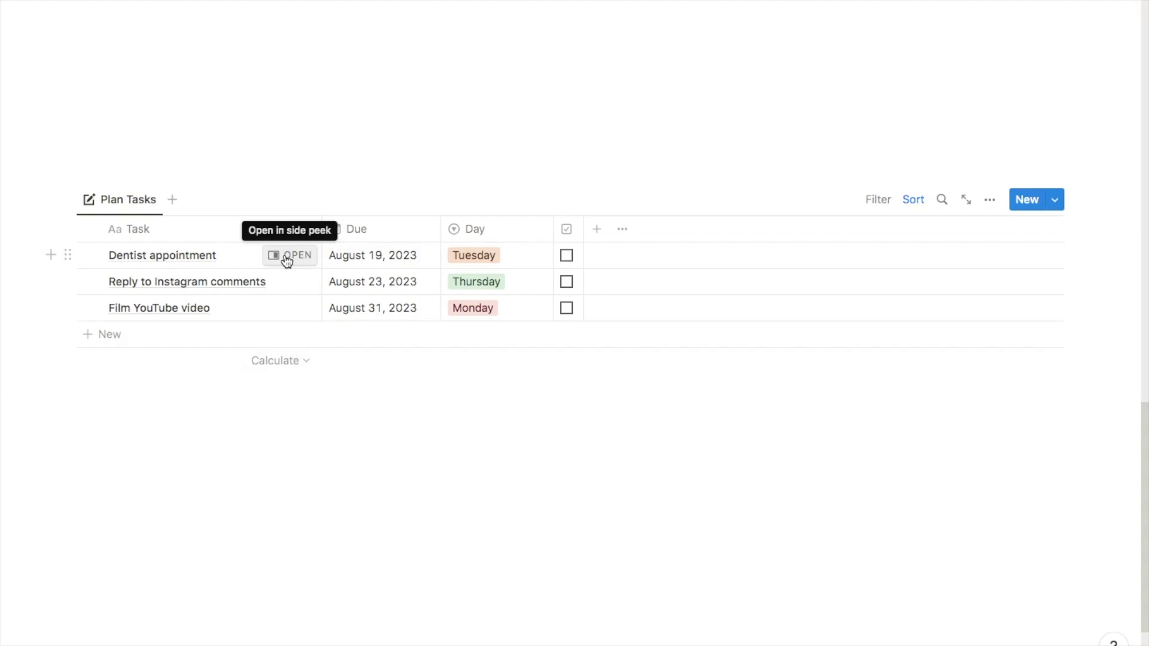
Apply the Untitled checkmark template to Dentist appointment and Reply to Instagram comments
{"action": "left_click", "coordinate": [287, 257]}
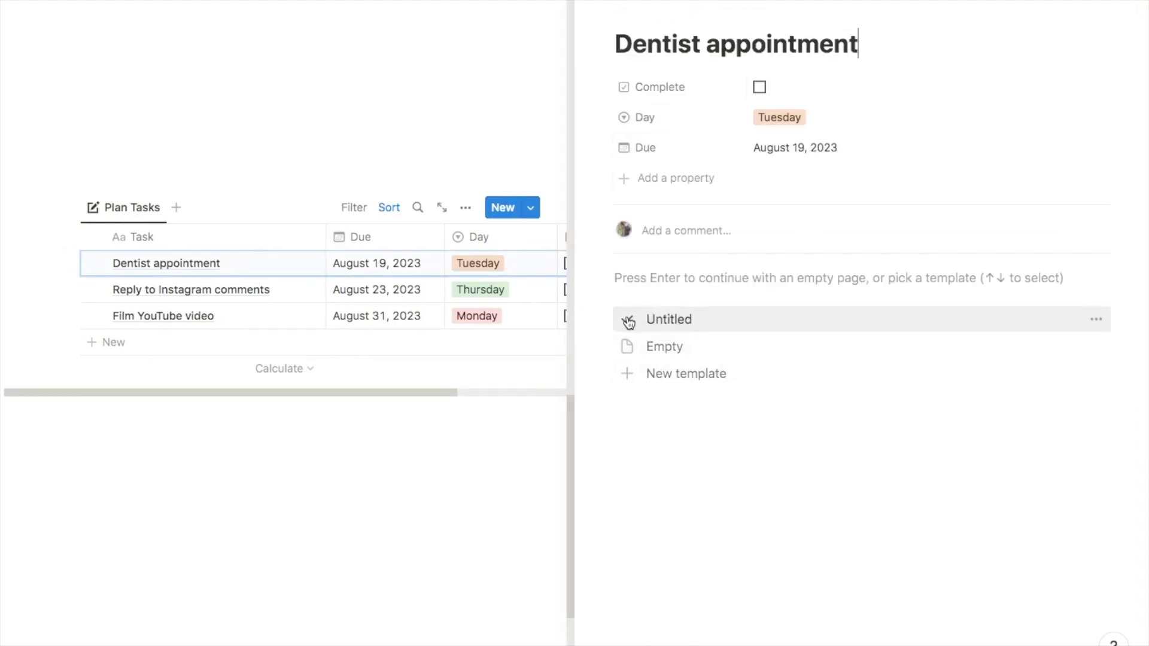
{"action": "left_click", "coordinate": [675, 323]}
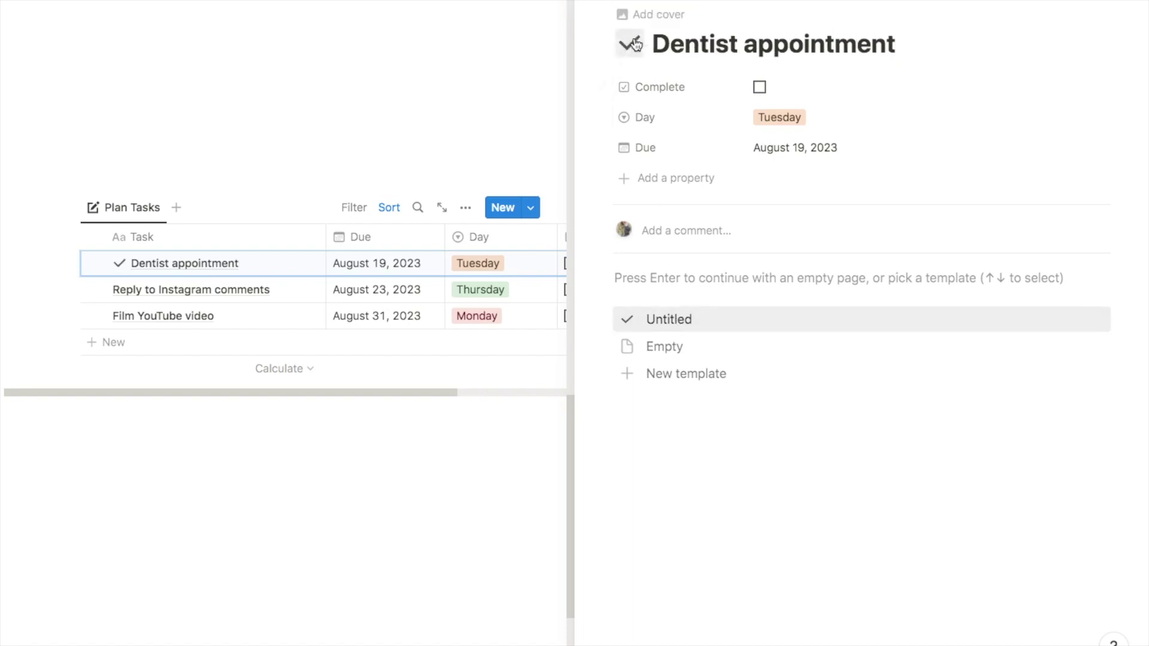
{"action": "left_click", "coordinate": [362, 215]}
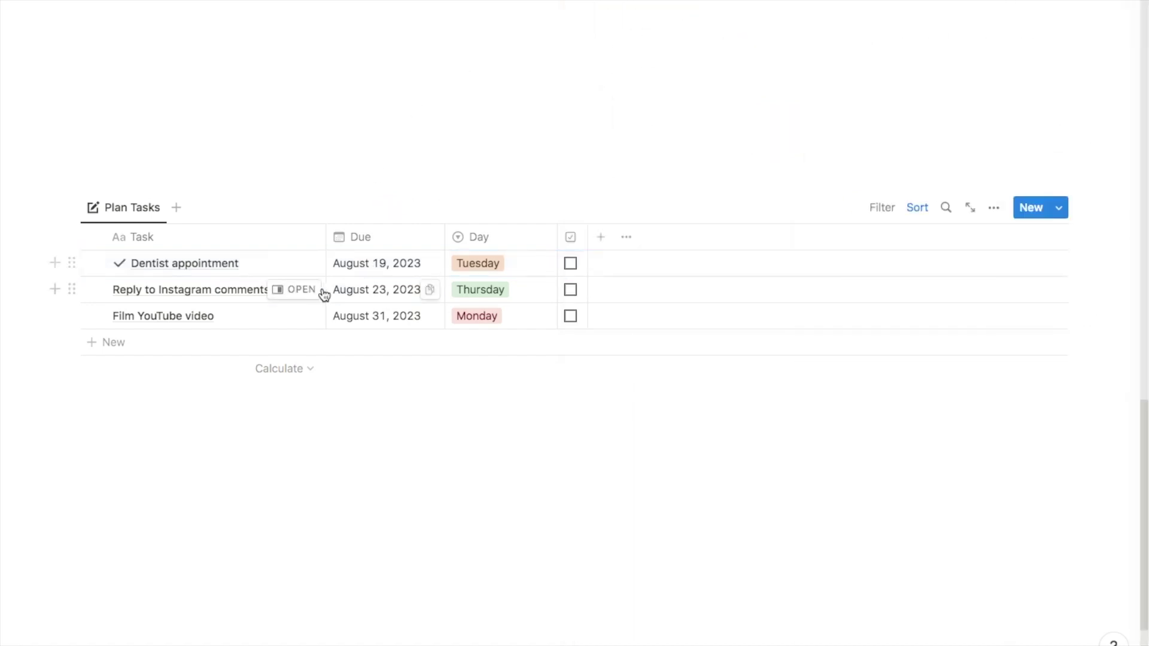
{"action": "left_click", "coordinate": [298, 291]}
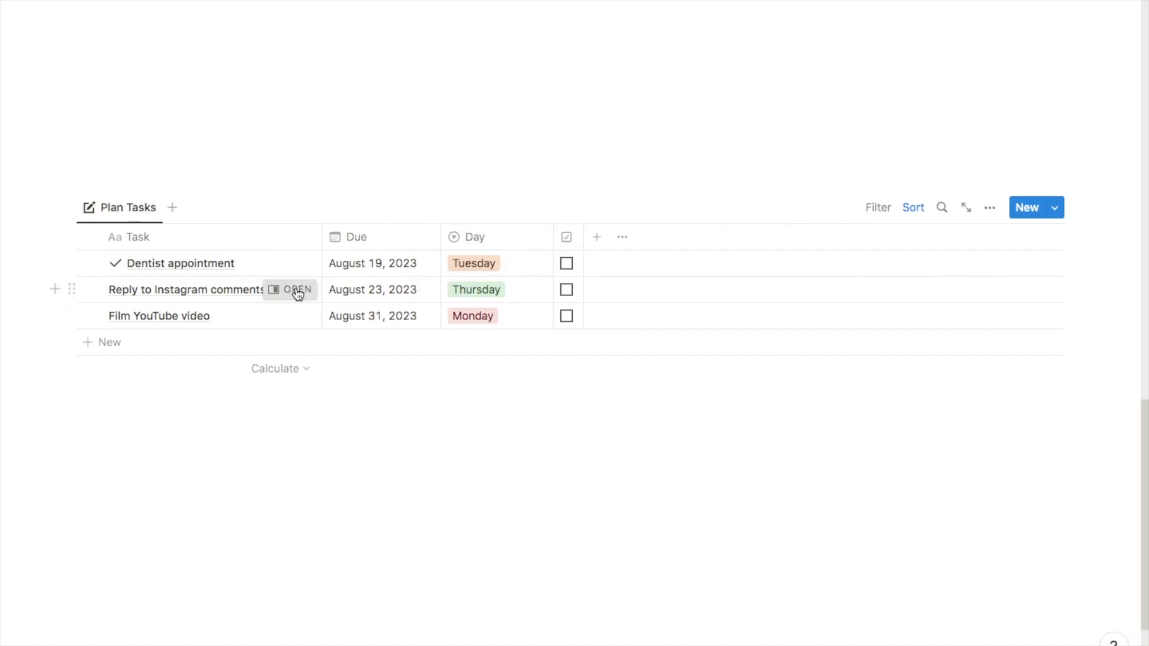
{"action": "left_click", "coordinate": [670, 312]}
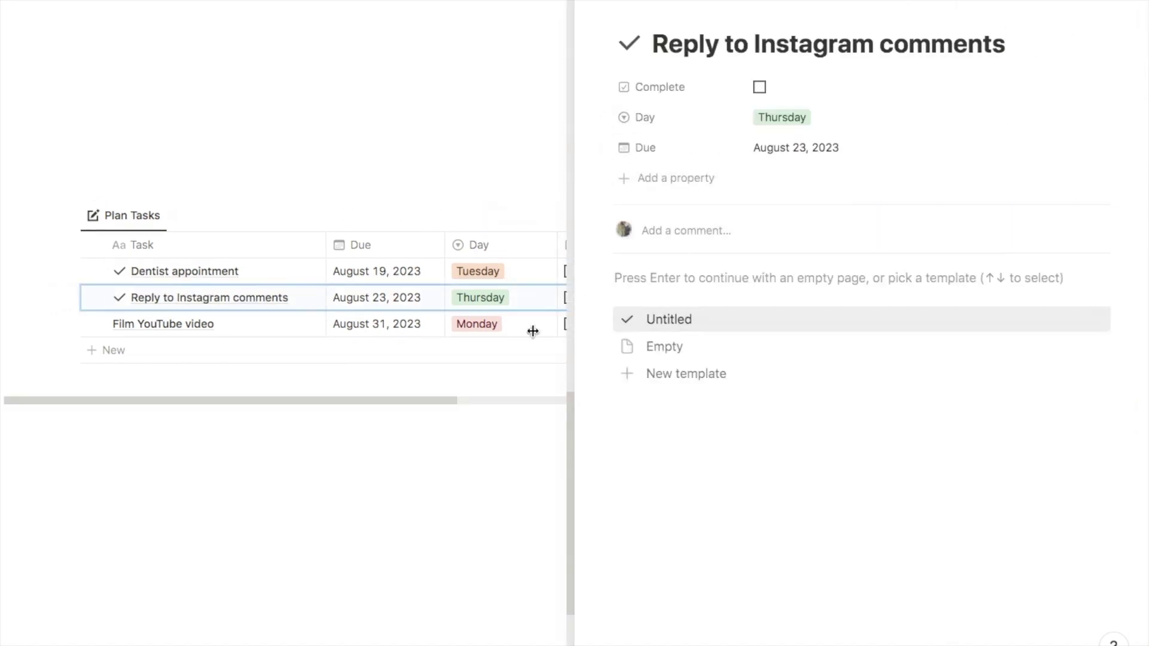
{"action": "left_click", "coordinate": [376, 475]}
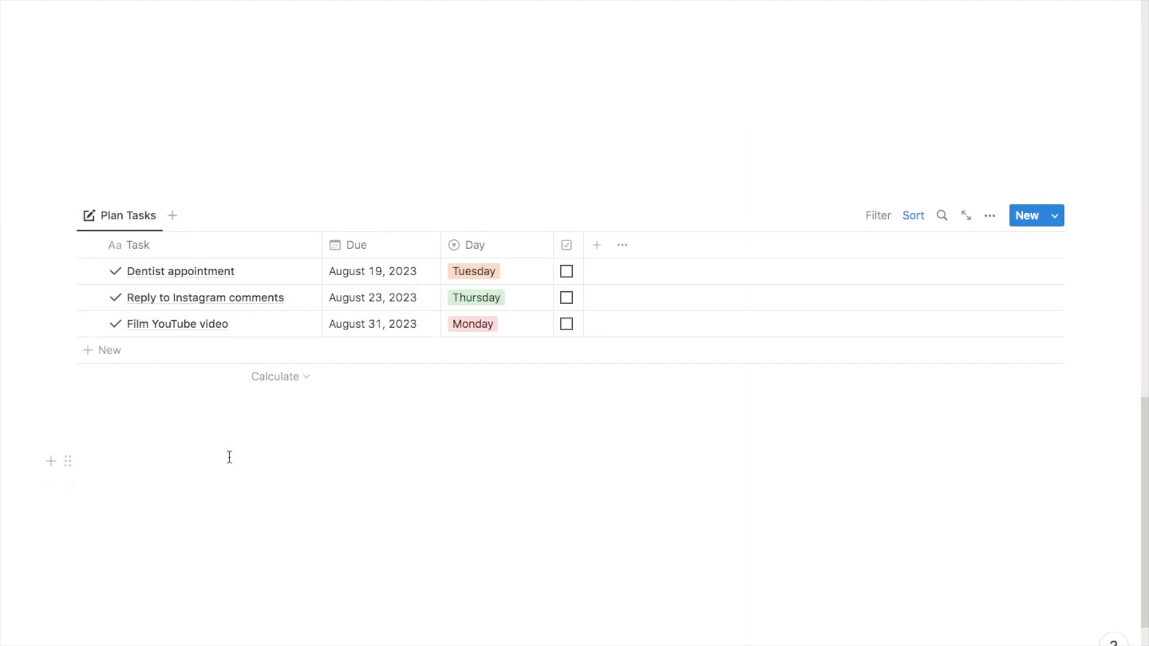
Add a 'Team call' task due August 17, 2023
{"action": "left_click", "coordinate": [101, 353]}
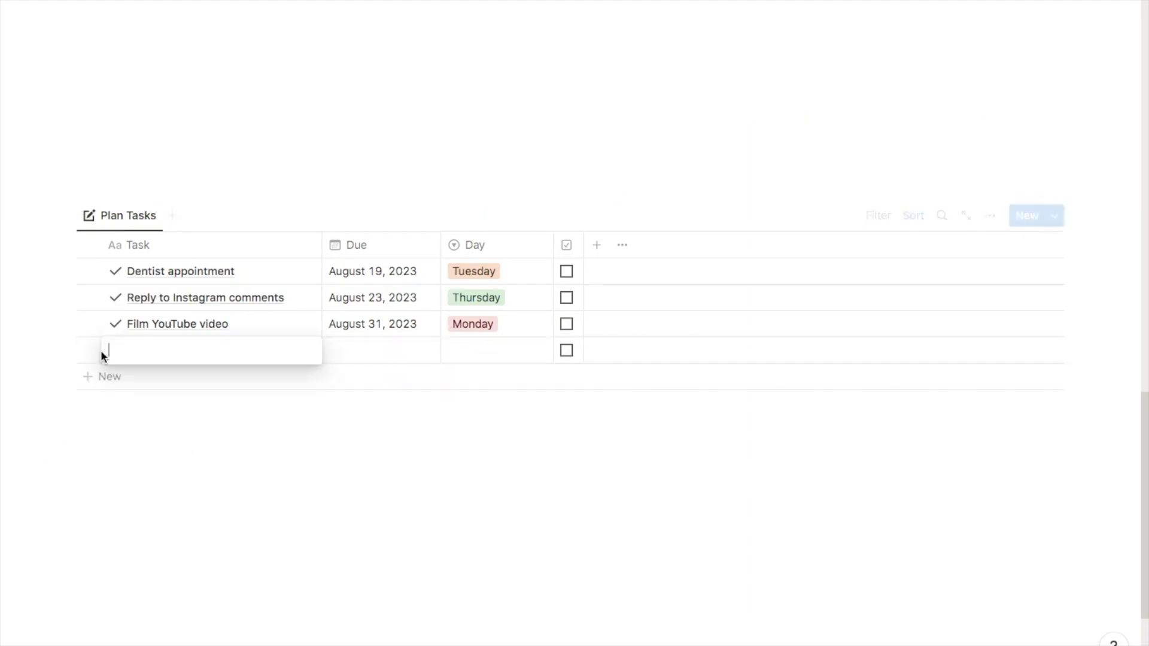
{"action": "type", "text": "Team call"}
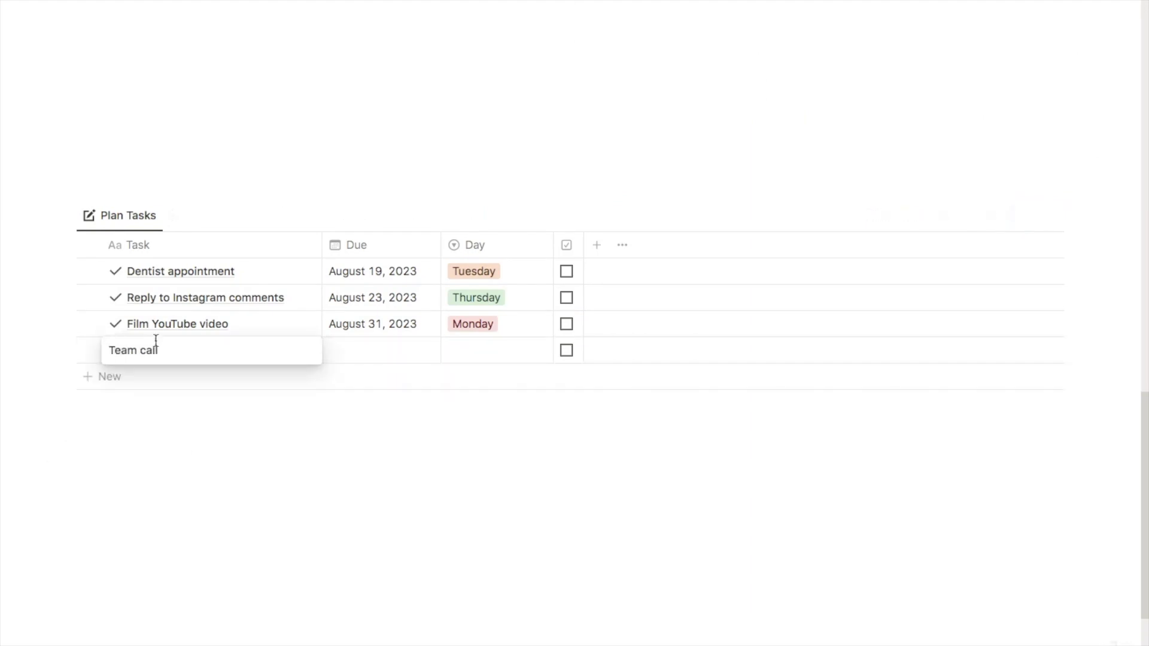
{"action": "key", "text": "Return"}
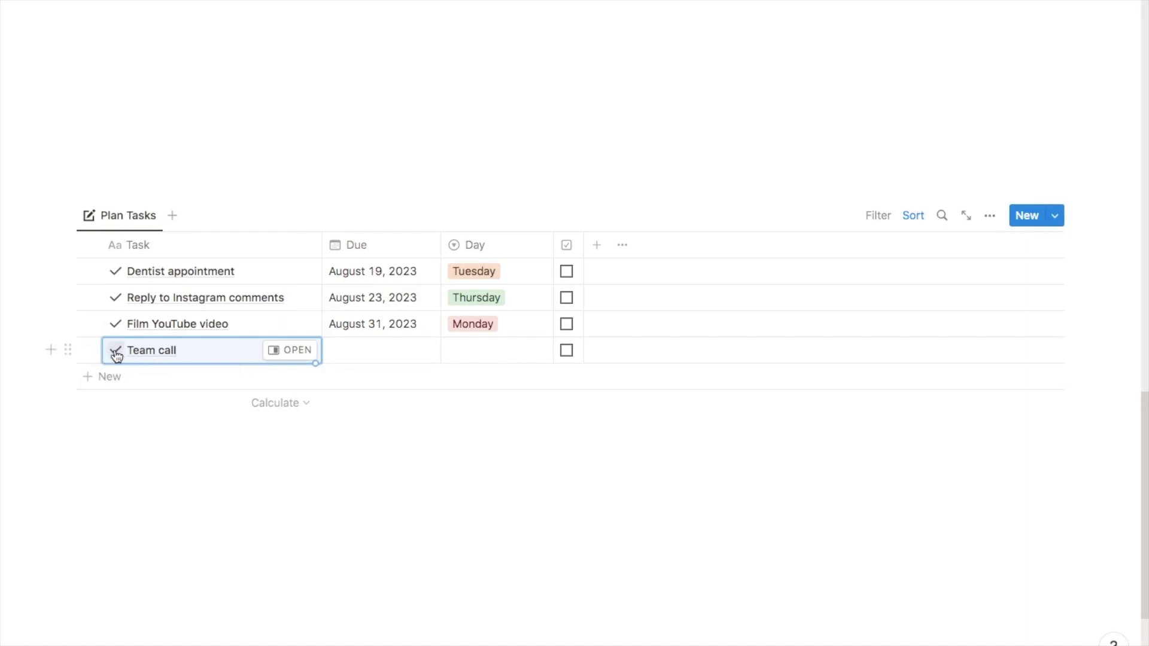
{"action": "left_click", "coordinate": [368, 357]}
{"action": "left_click", "coordinate": [262, 492]}
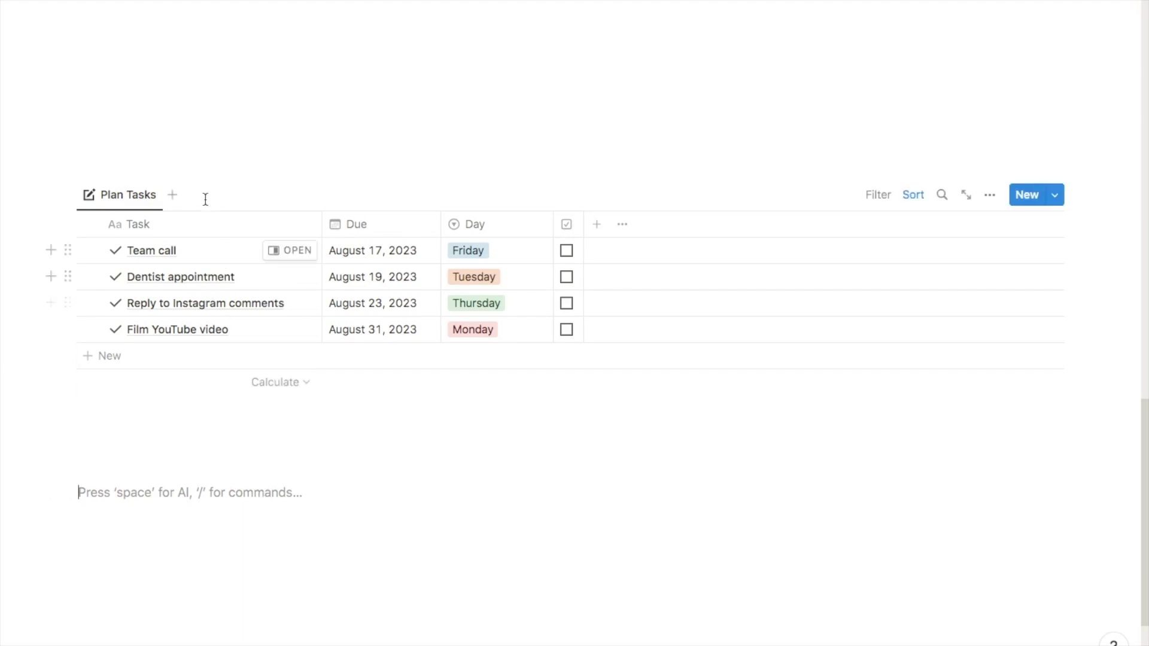
{"action": "left_click", "coordinate": [133, 208]}
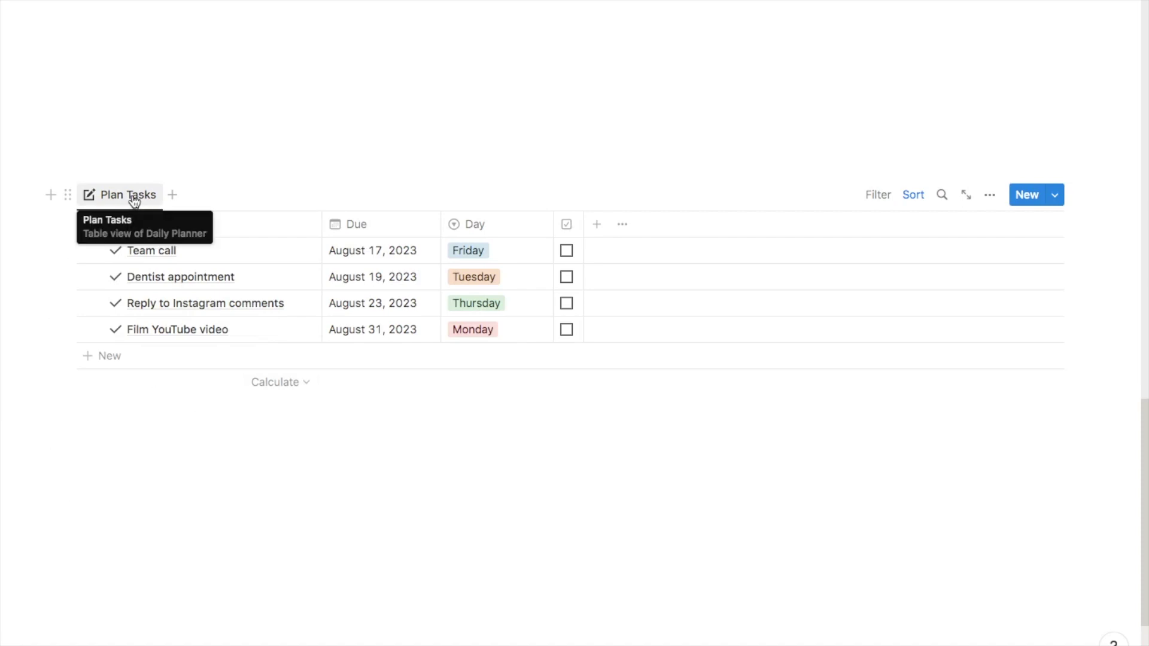
Duplicate the Plan Tasks view, rename the copy Mon, and give it a calendar icon
{"action": "left_click", "coordinate": [132, 195]}
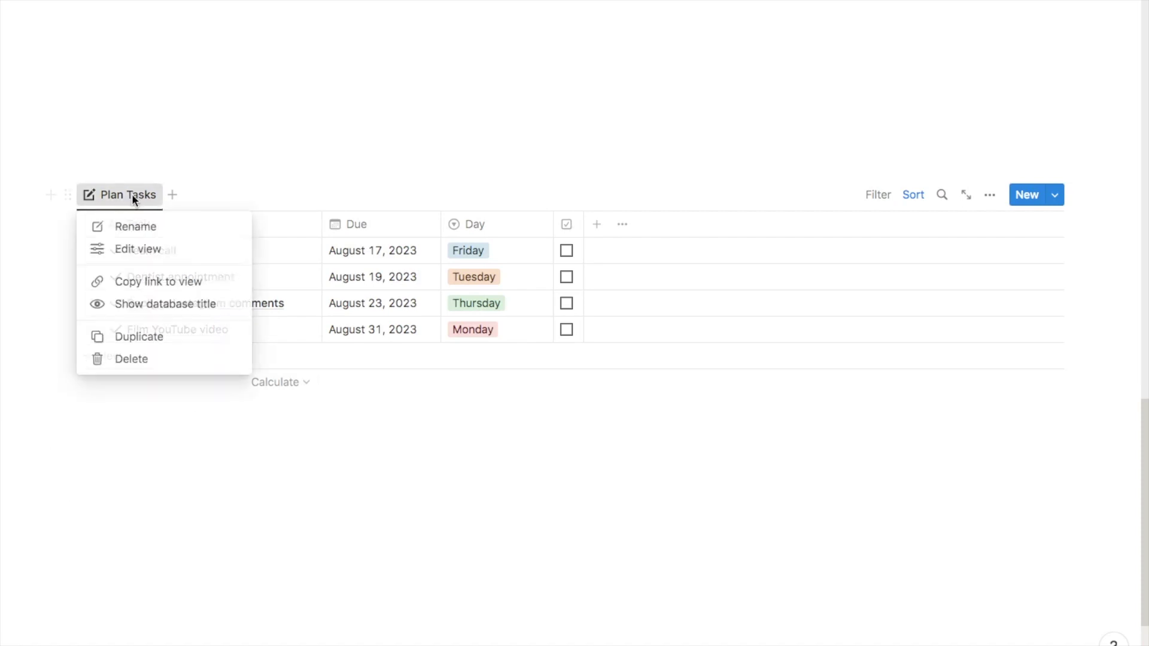
{"action": "left_click", "coordinate": [140, 336]}
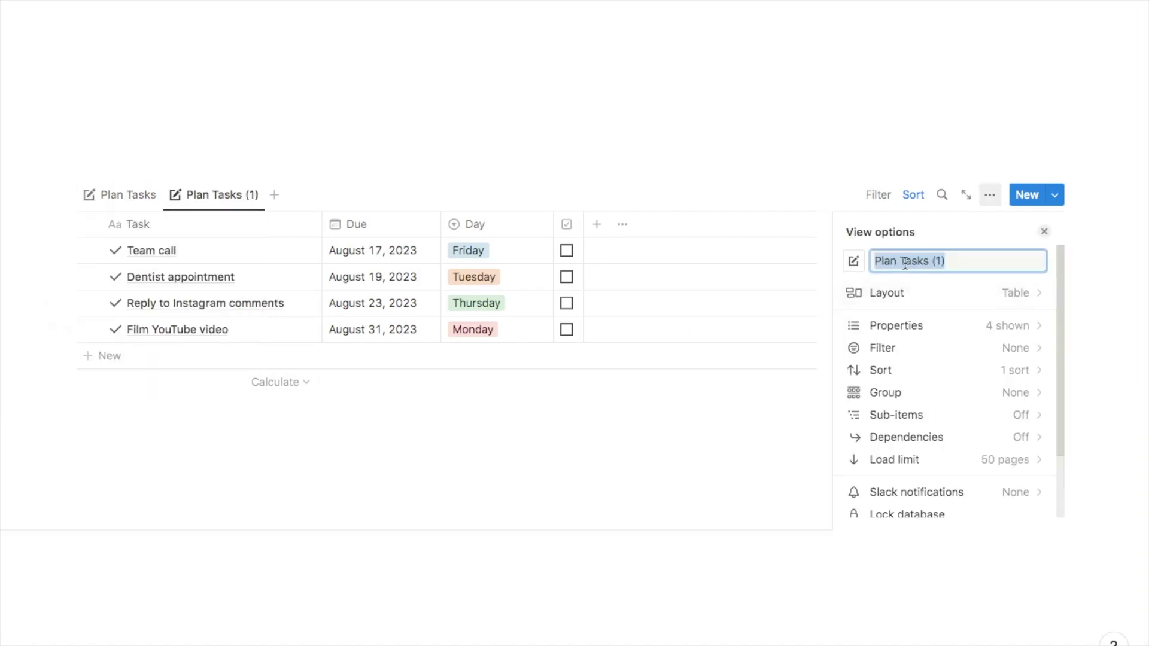
{"action": "type", "text": "M"}
{"action": "left_click", "coordinate": [853, 261]}
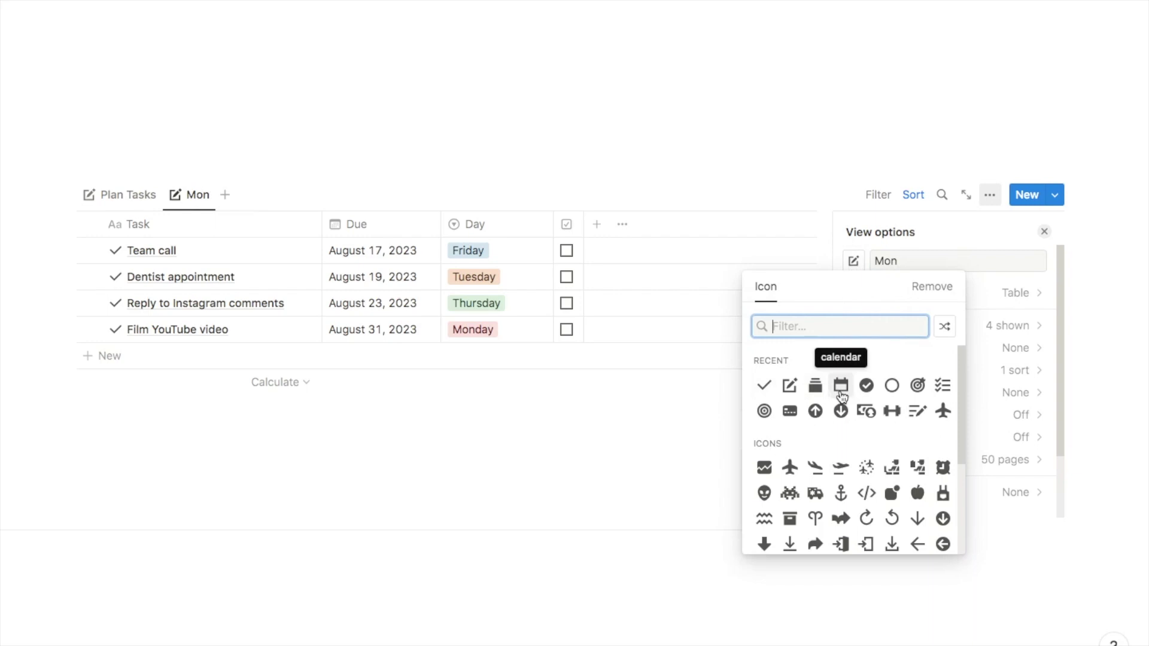
{"action": "left_click", "coordinate": [843, 388]}
{"action": "key", "text": "Escape"}
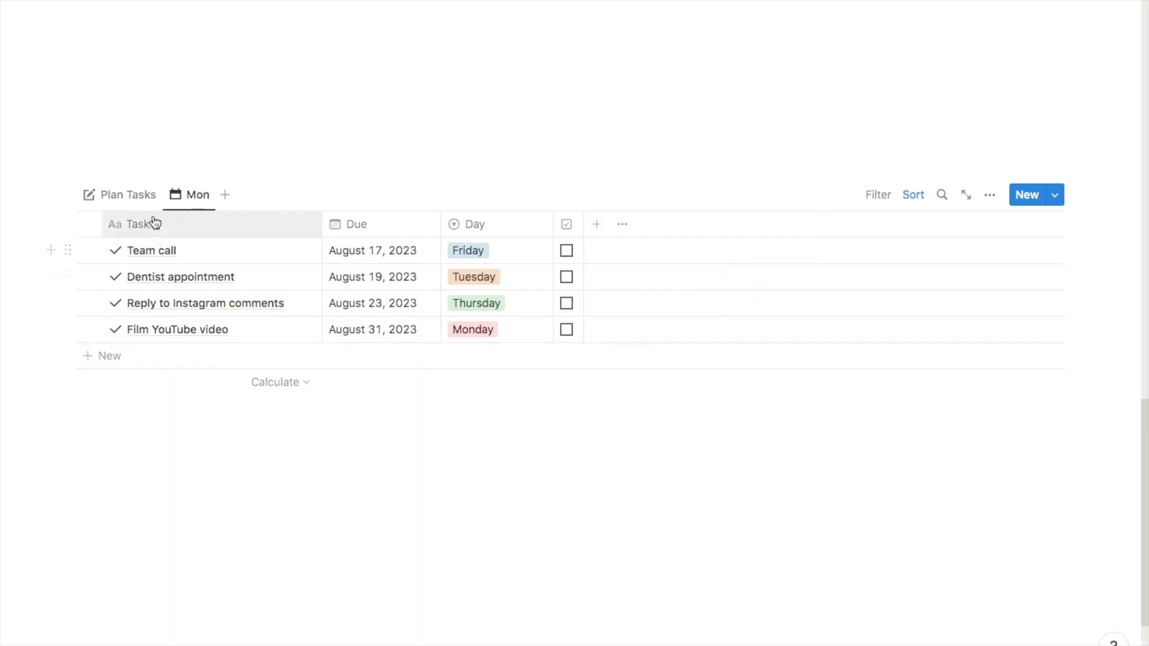
Show the Mon view and begin adding a filter to it
{"action": "left_click", "coordinate": [133, 195]}
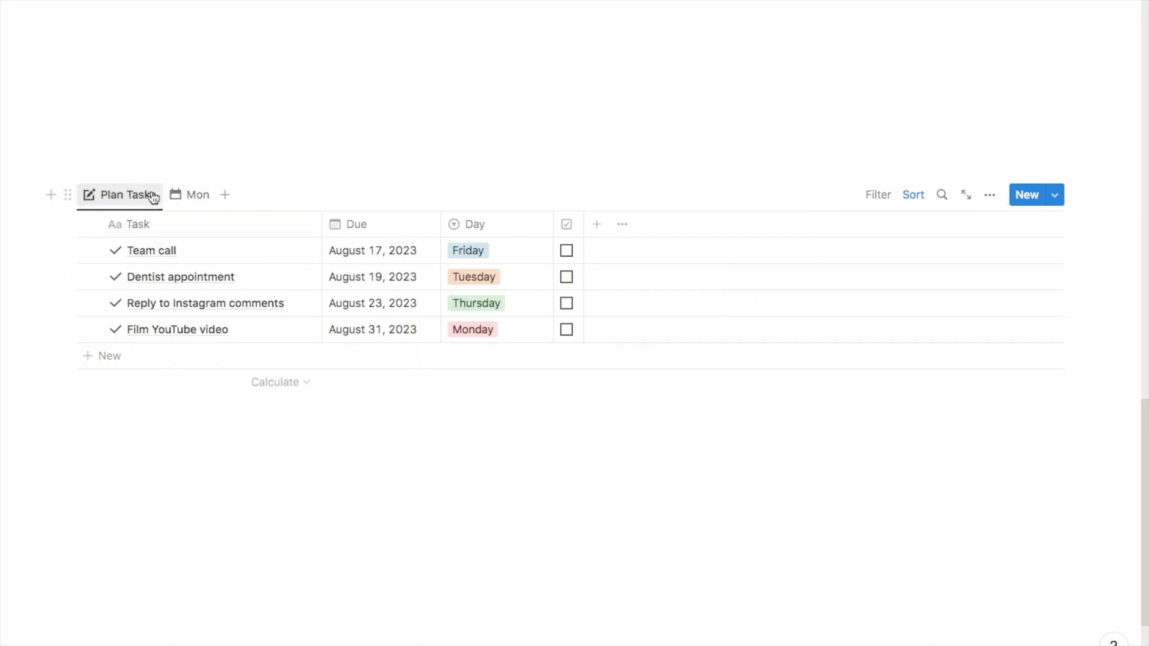
{"action": "left_click", "coordinate": [196, 195]}
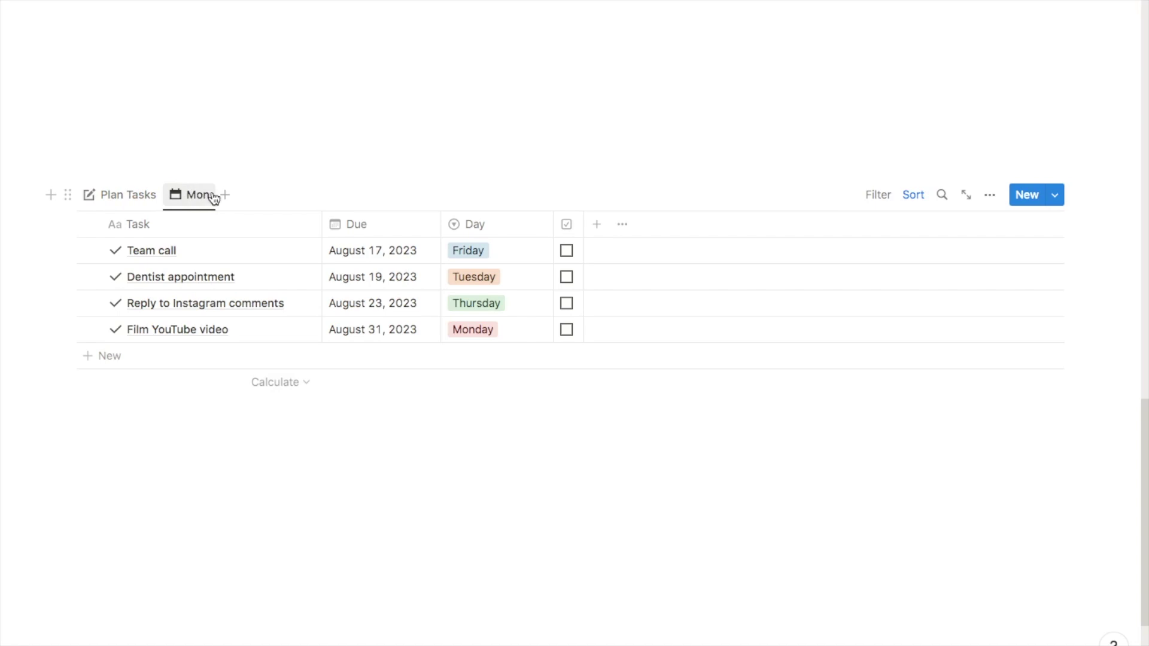
{"action": "left_click", "coordinate": [880, 198]}
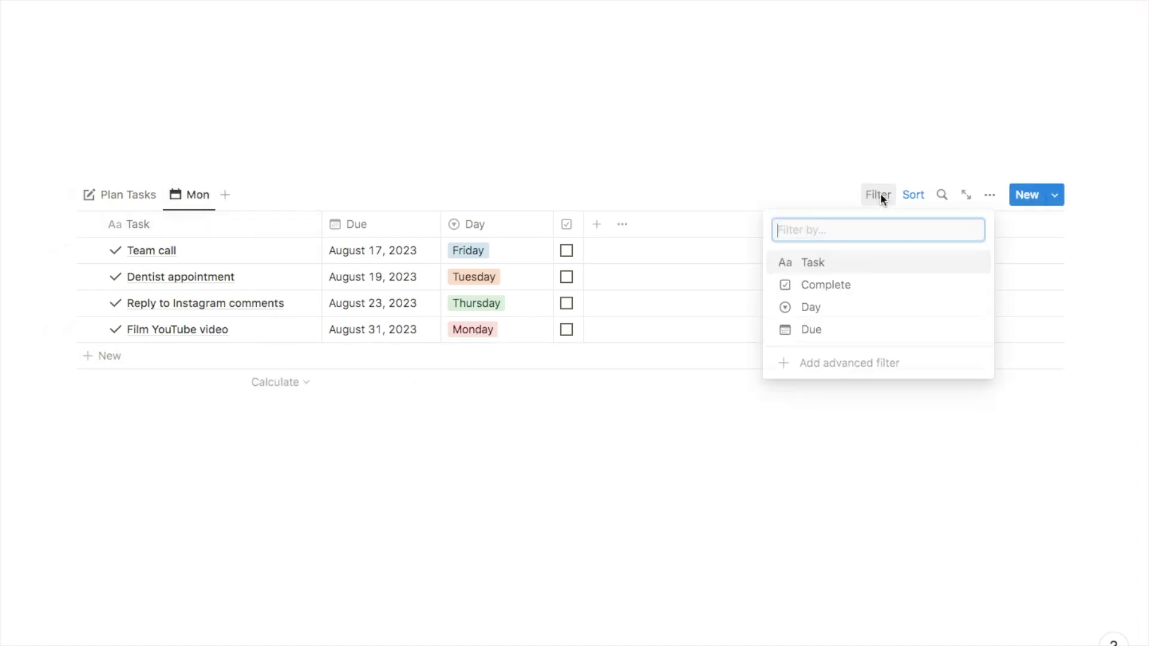
Filter the Mon view to Day is Monday and save the filter for everyone
{"action": "left_click", "coordinate": [819, 309]}
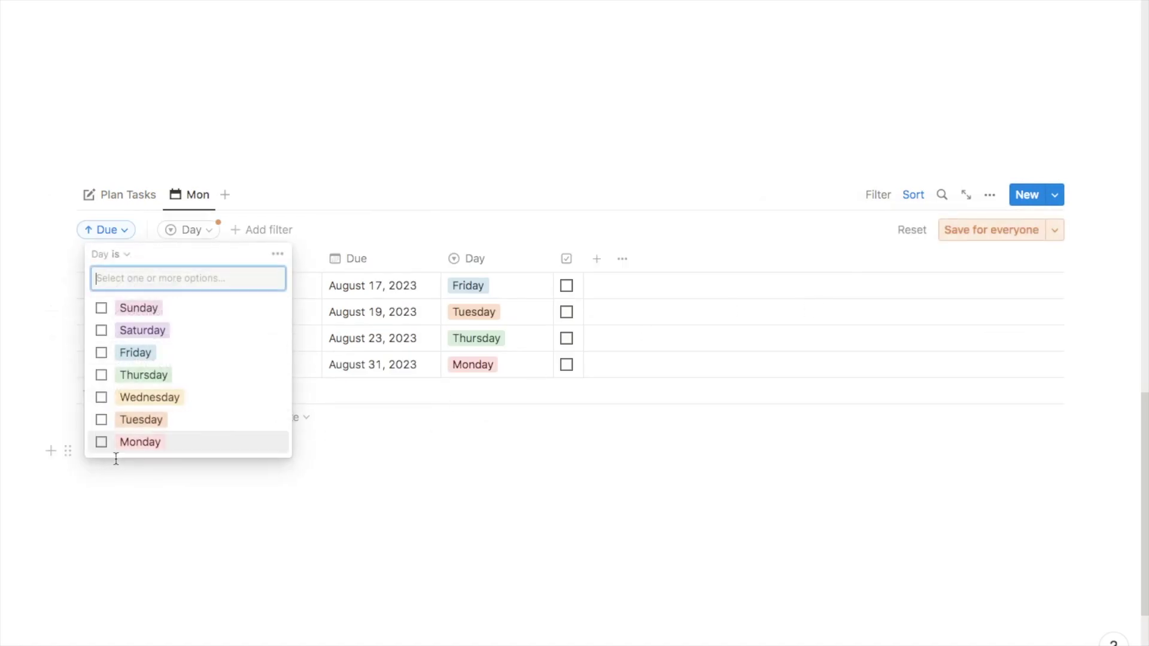
{"action": "left_click", "coordinate": [102, 443]}
{"action": "left_click", "coordinate": [353, 452]}
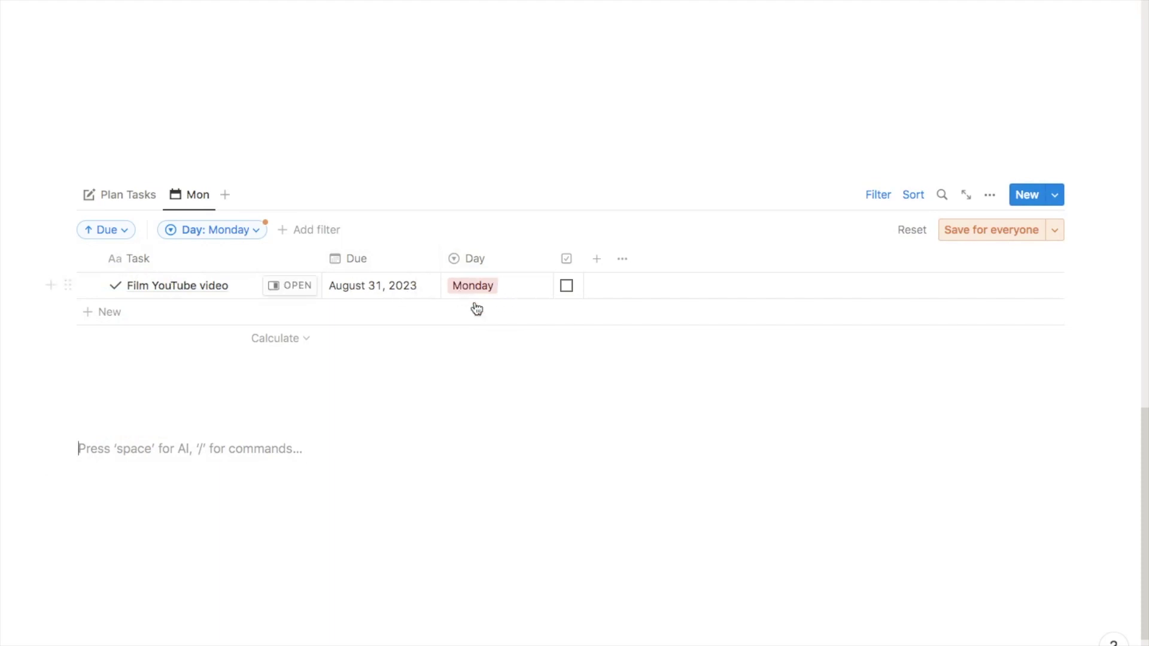
{"action": "left_click", "coordinate": [963, 232]}
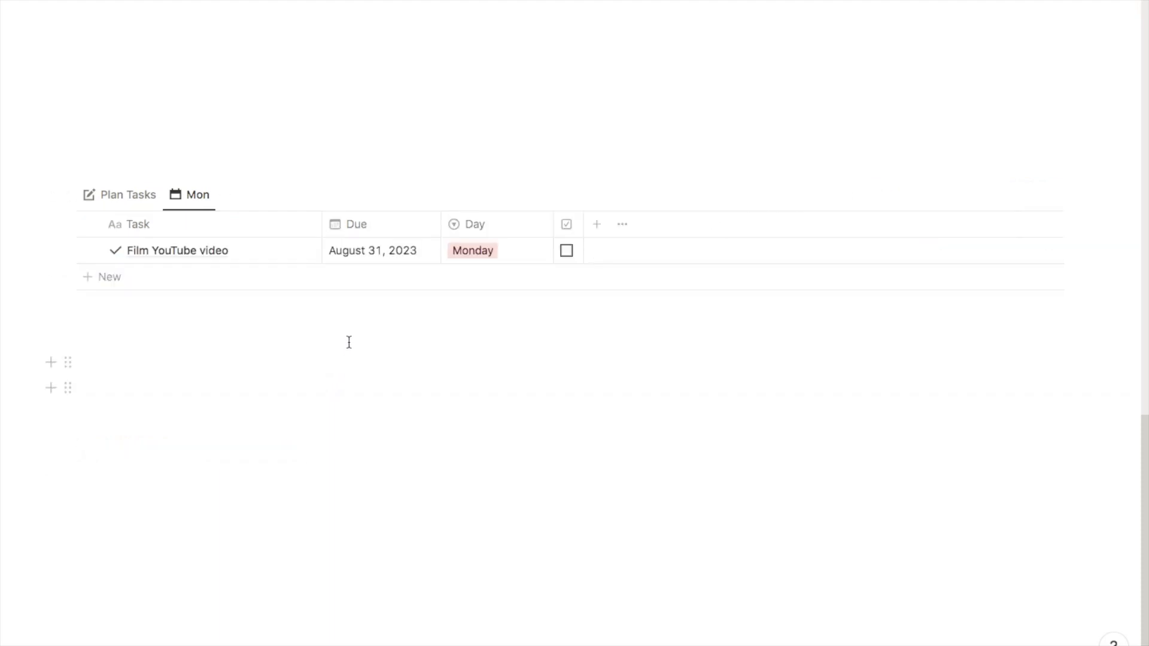
Hide the Due column and move the checkbox column before Day in the Mon view
{"action": "left_click", "coordinate": [367, 231]}
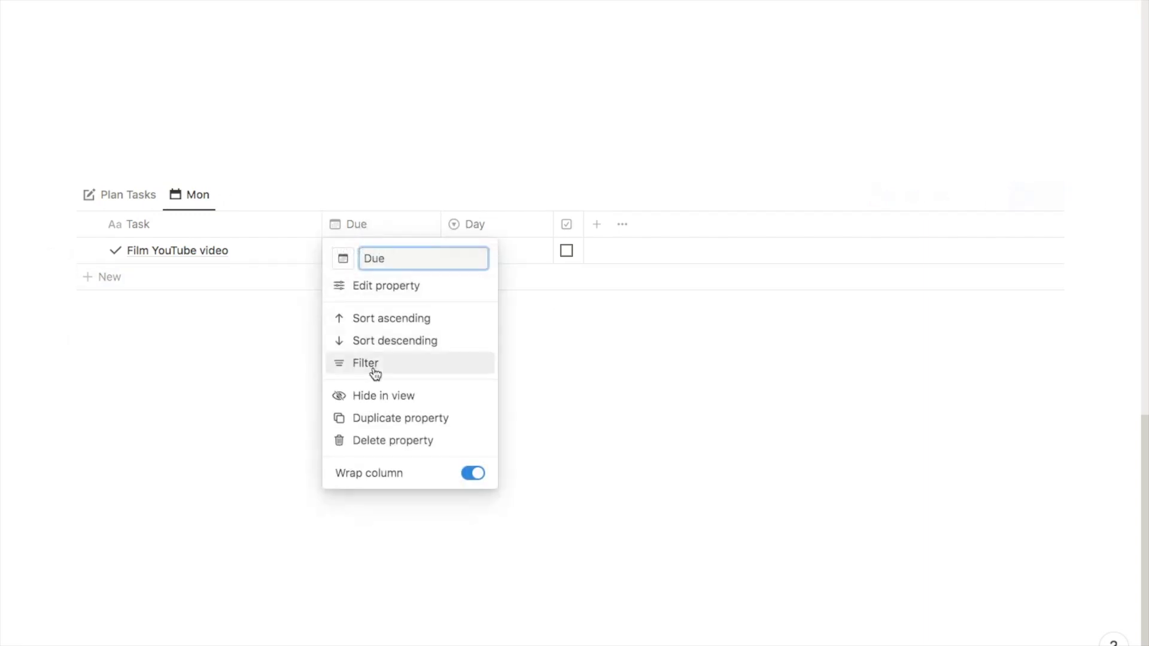
{"action": "left_click", "coordinate": [398, 396]}
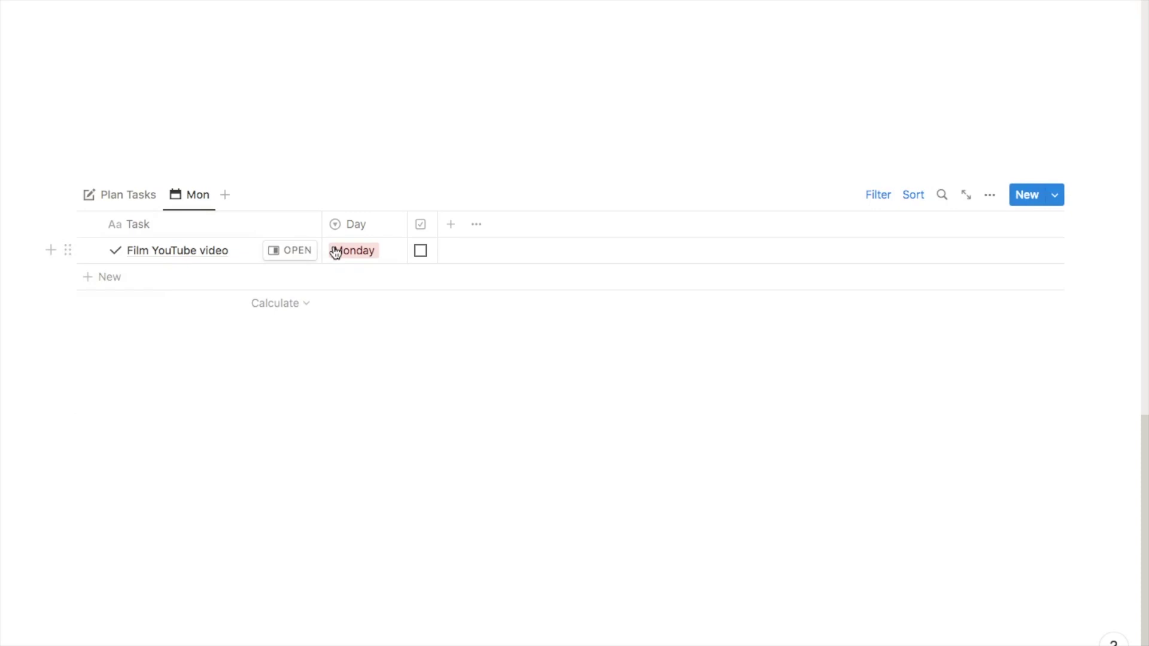
{"action": "left_click_drag", "start_coordinate": [425, 226], "coordinate": [343, 231]}
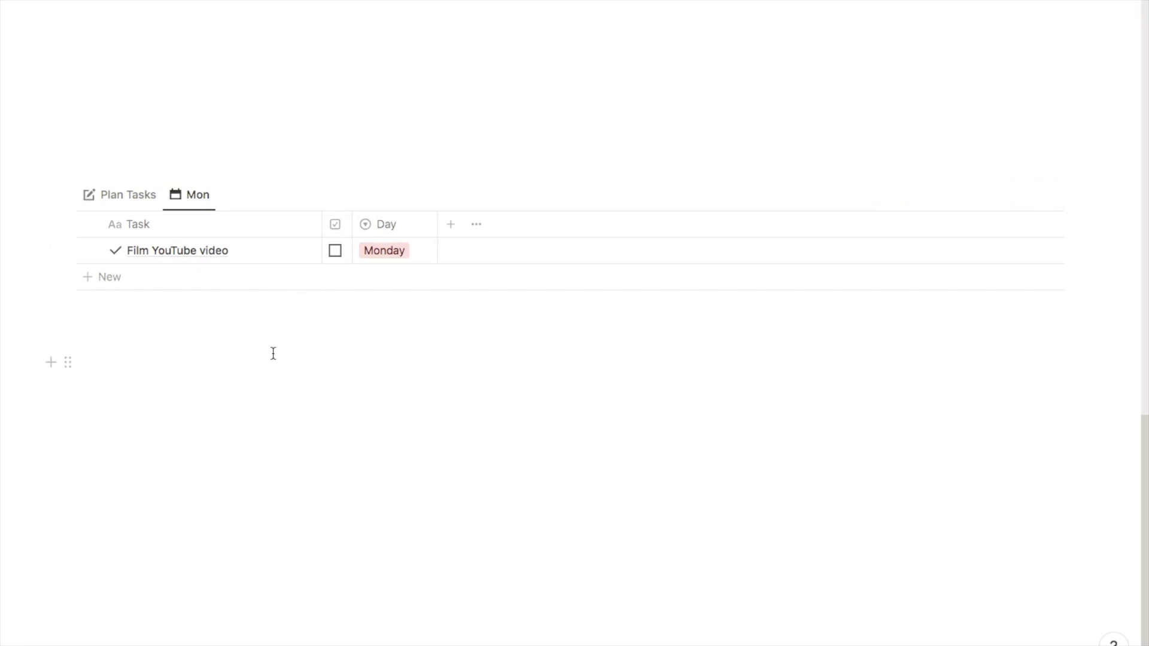
{"action": "left_click", "coordinate": [187, 196]}
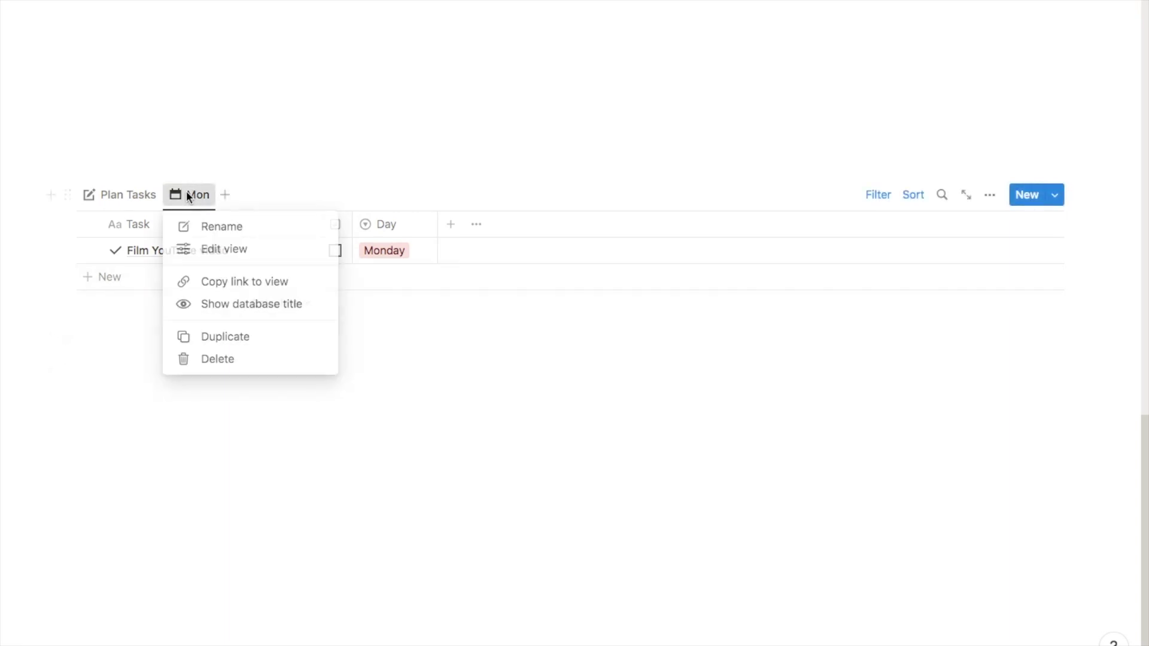
Duplicate the Mon view and rename the copy Tue
{"action": "left_click", "coordinate": [216, 339]}
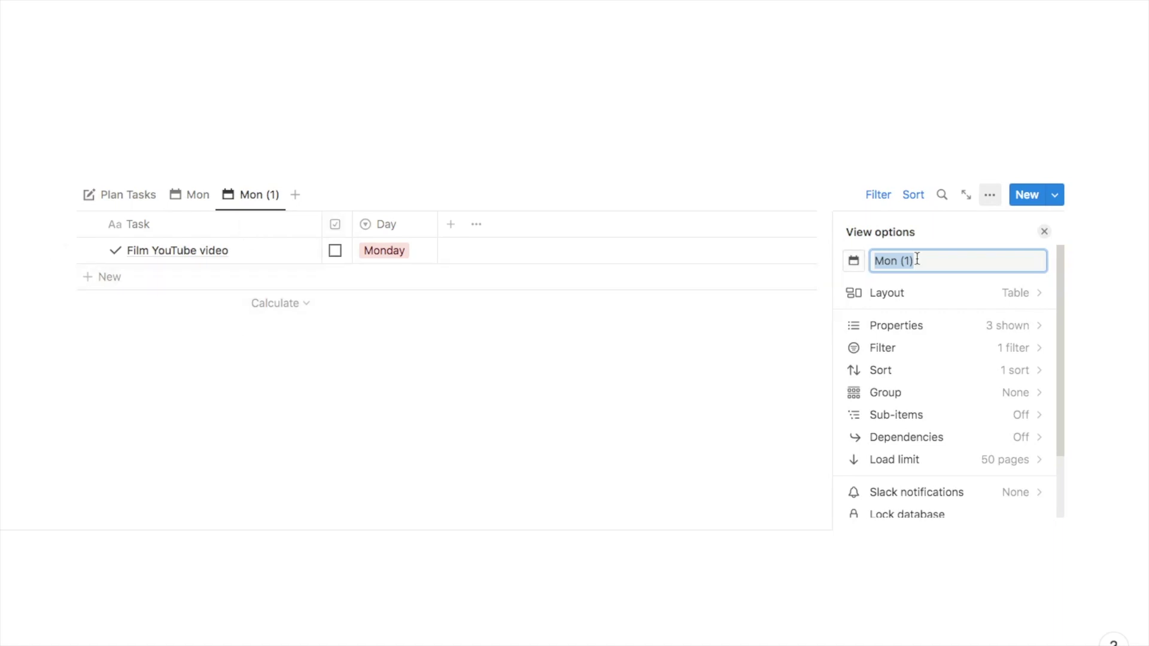
{"action": "type", "text": "Tue"}
{"action": "left_click", "coordinate": [526, 385]}
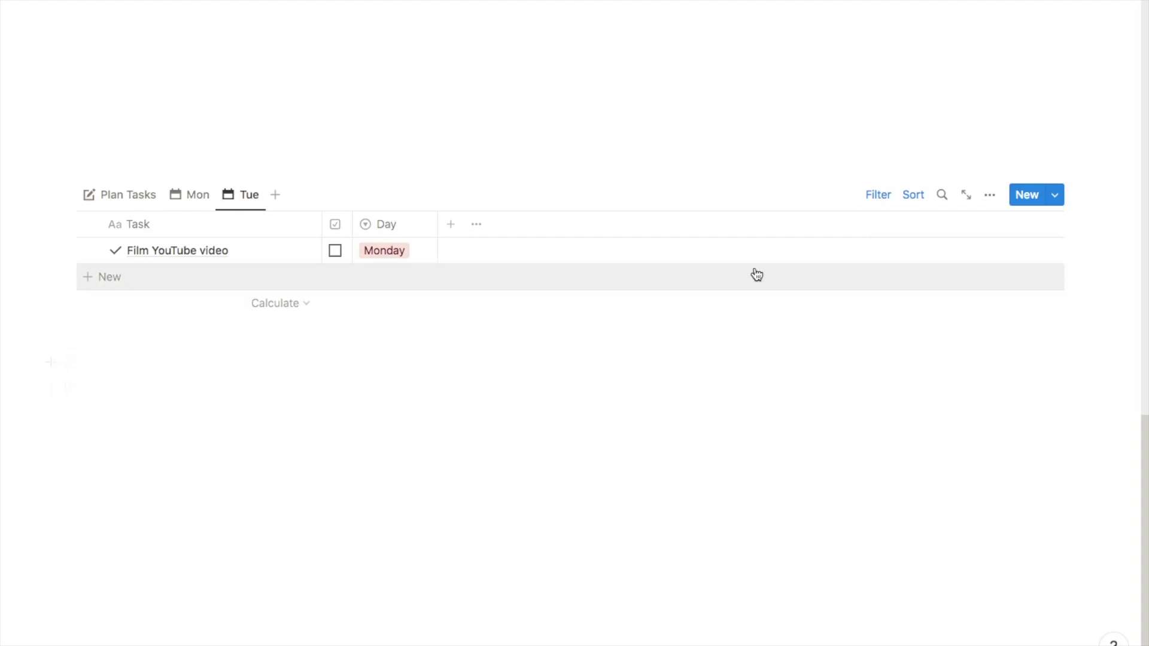
Change the Tue view's Day filter from Monday to Tuesday, then return to Mon
{"action": "left_click", "coordinate": [877, 195]}
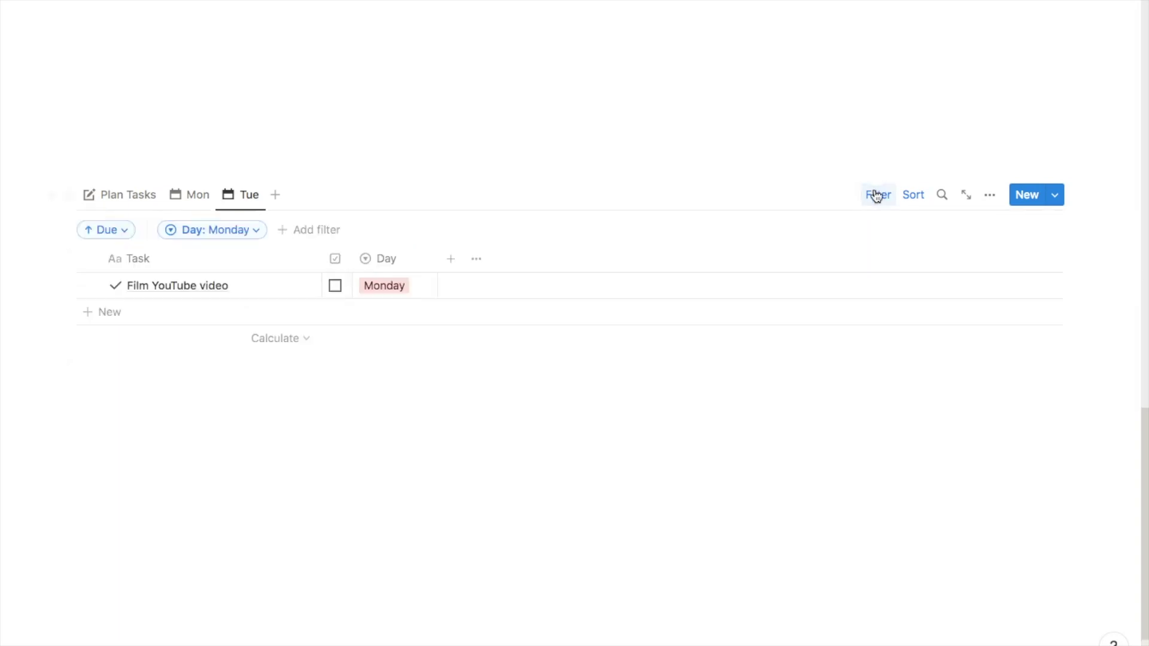
{"action": "left_click", "coordinate": [219, 234]}
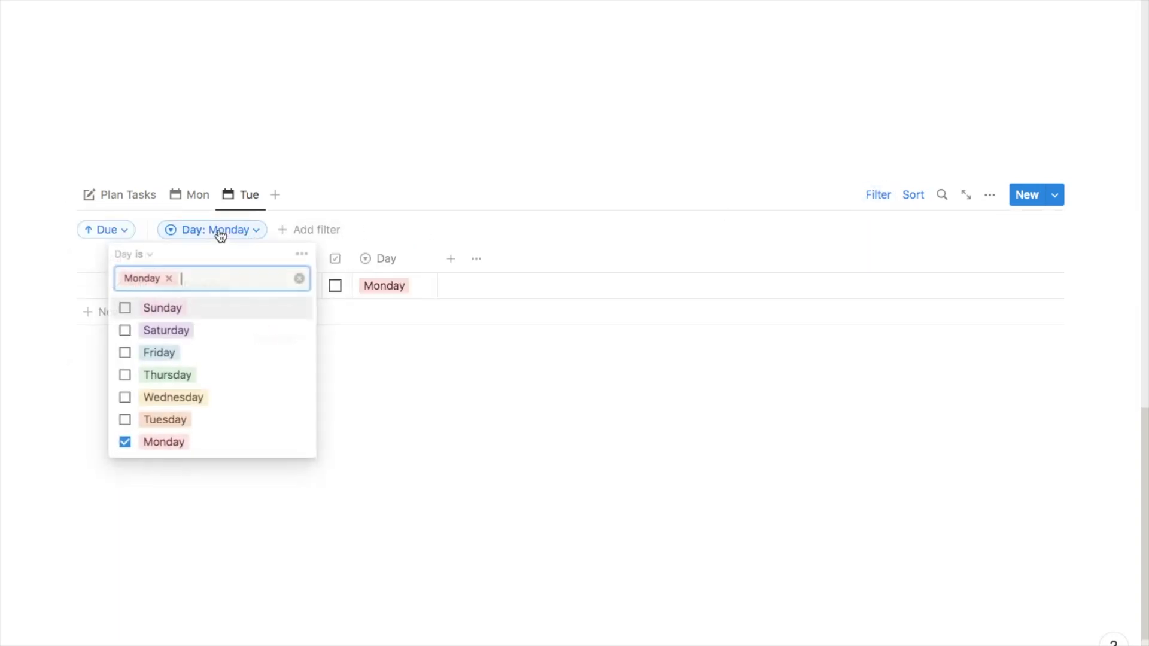
{"action": "left_click", "coordinate": [125, 443]}
{"action": "left_click", "coordinate": [126, 421]}
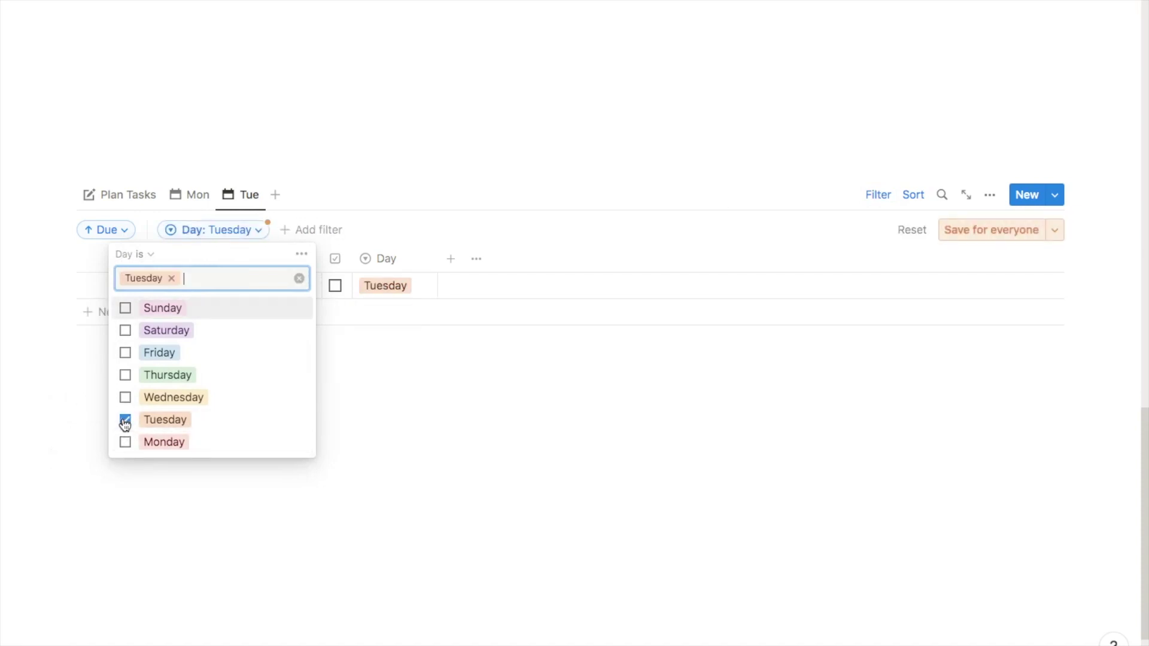
{"action": "left_click", "coordinate": [418, 415]}
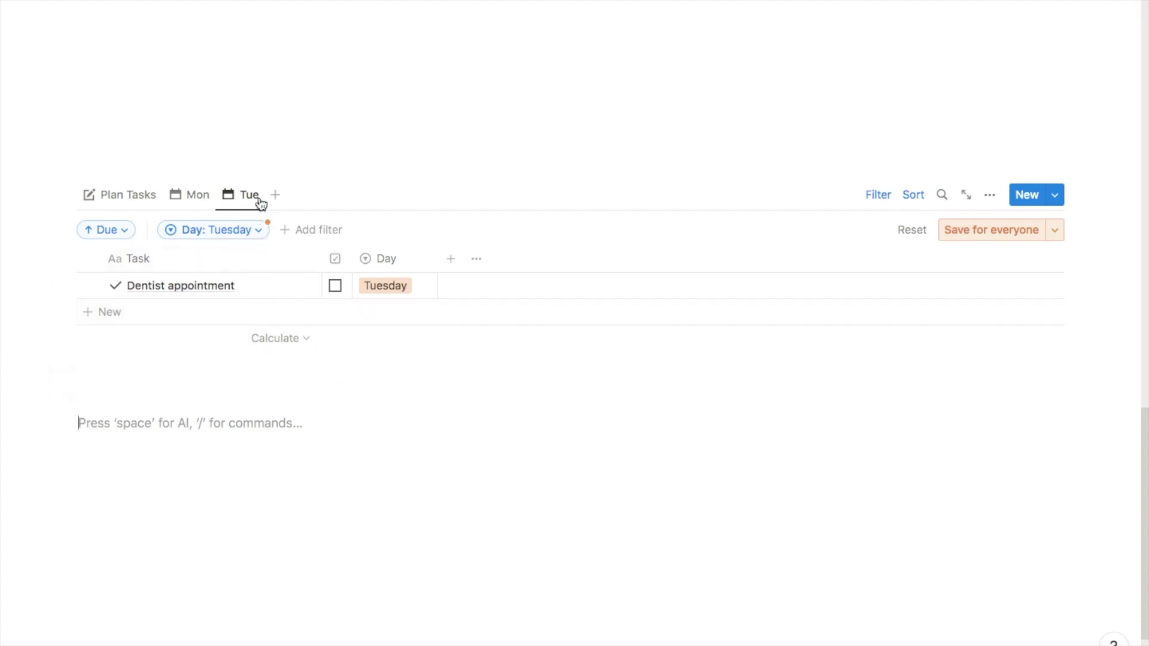
{"action": "left_click", "coordinate": [195, 193]}
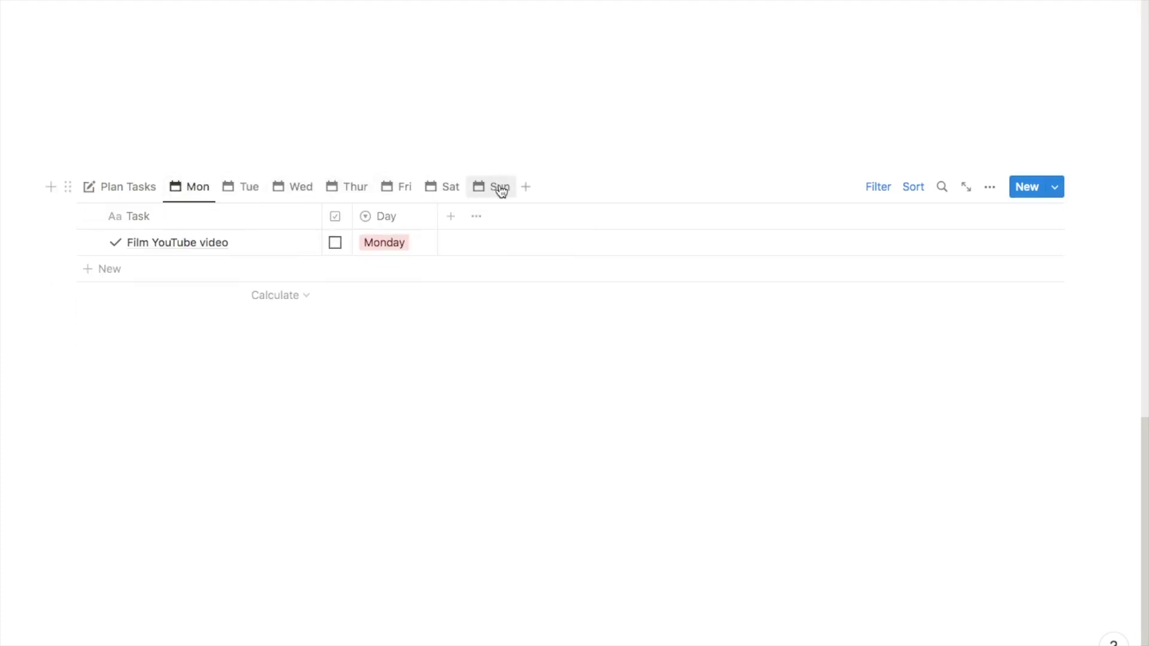
Return to the Plan Tasks table and toggle Team call's checkbox on and back off
{"action": "left_click", "coordinate": [361, 190]}
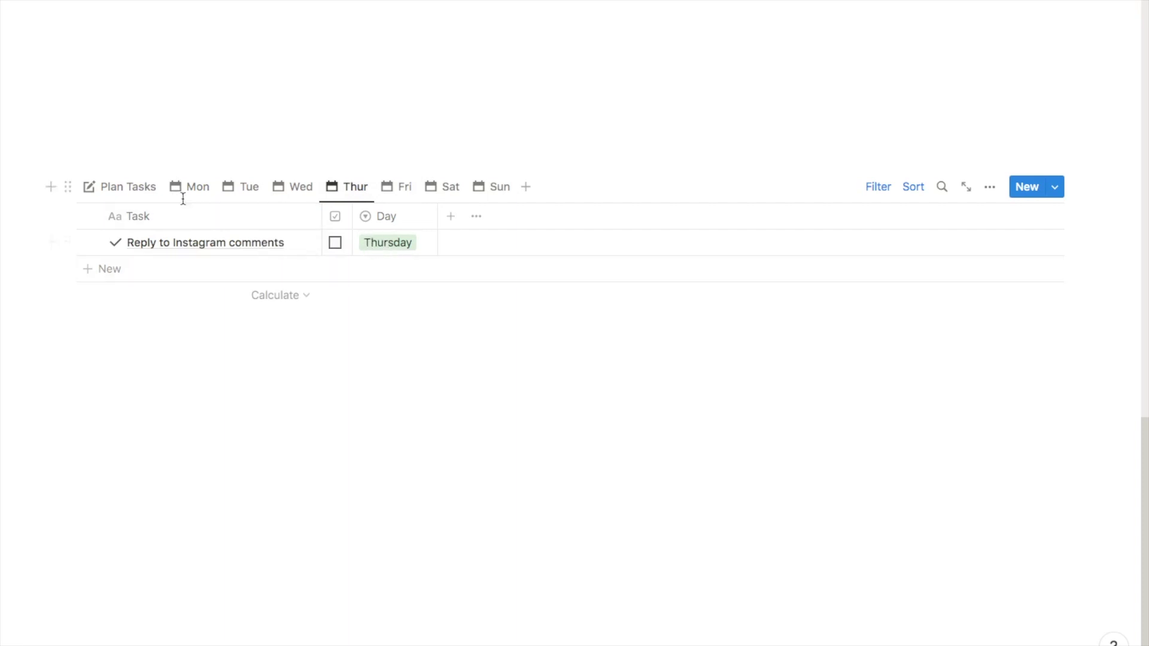
{"action": "left_click", "coordinate": [126, 187]}
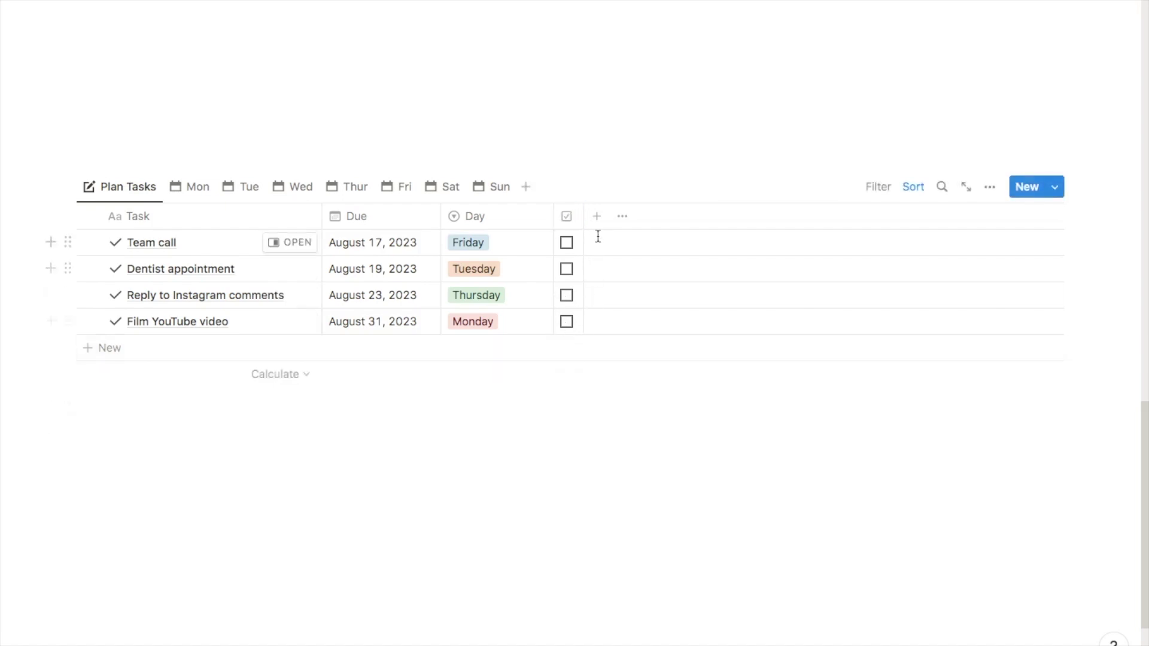
{"action": "left_click", "coordinate": [567, 243]}
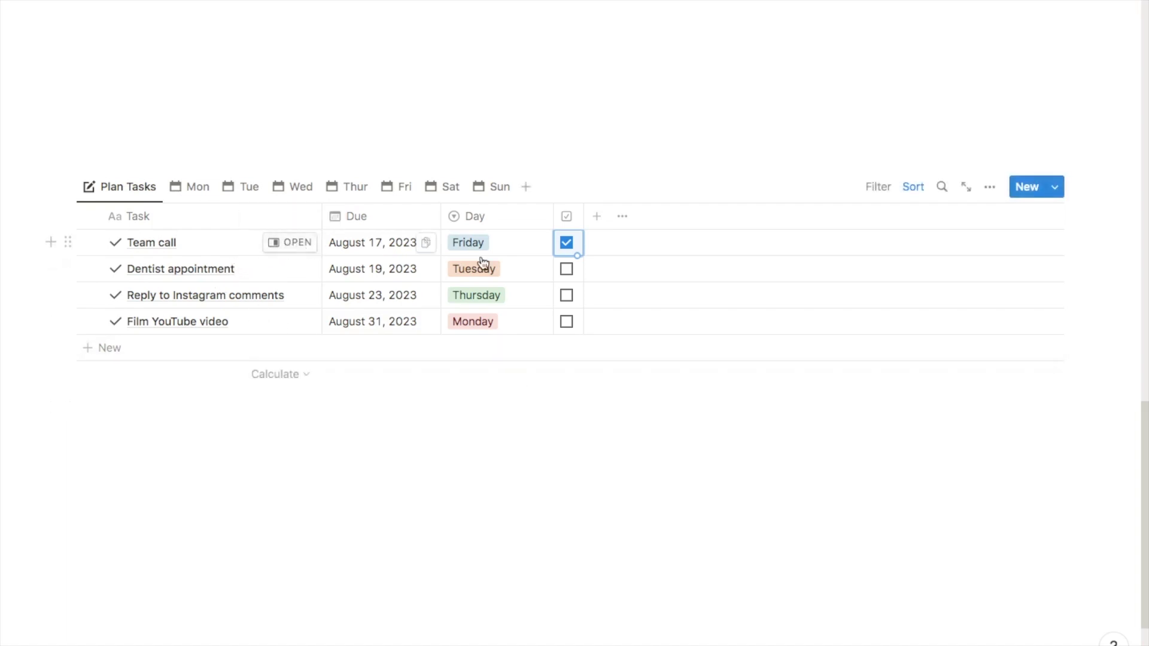
{"action": "left_click", "coordinate": [567, 243]}
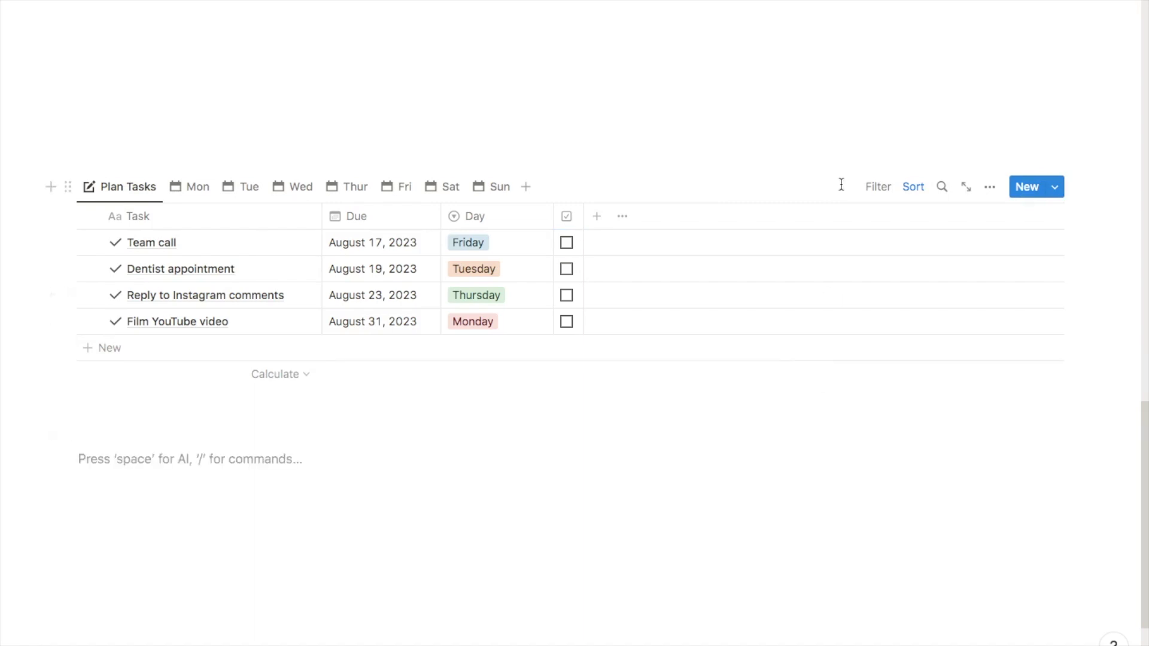
Filter Plan Tasks to Complete unchecked, save for everyone, and tick Team call off the list
{"action": "left_click", "coordinate": [872, 188]}
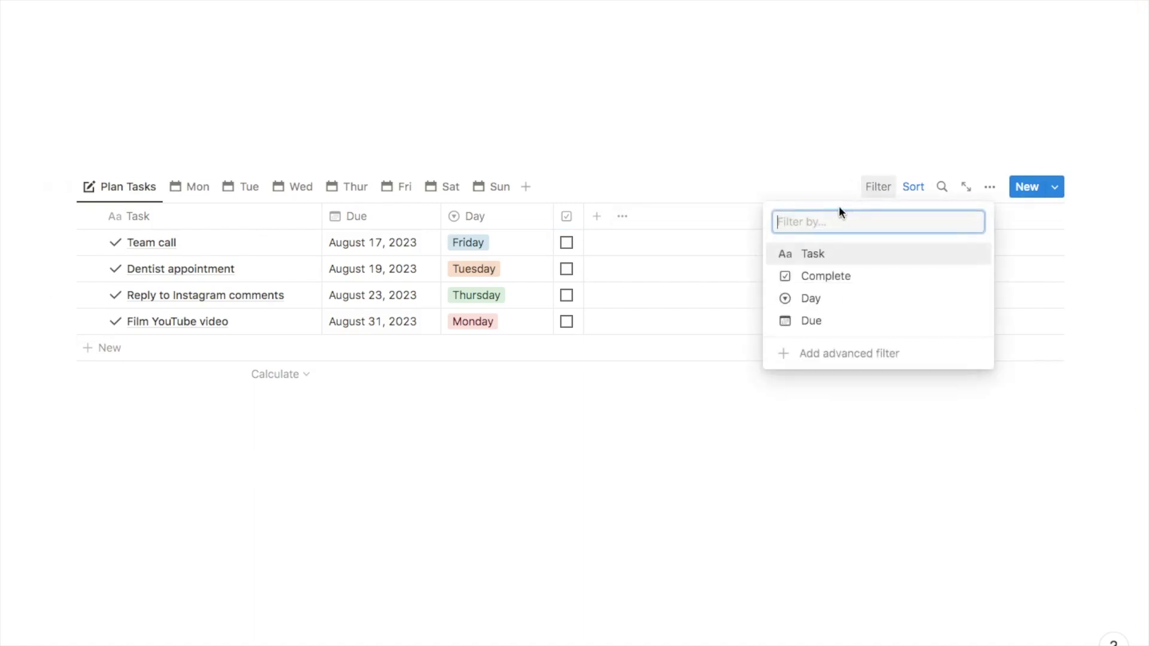
{"action": "left_click", "coordinate": [826, 278]}
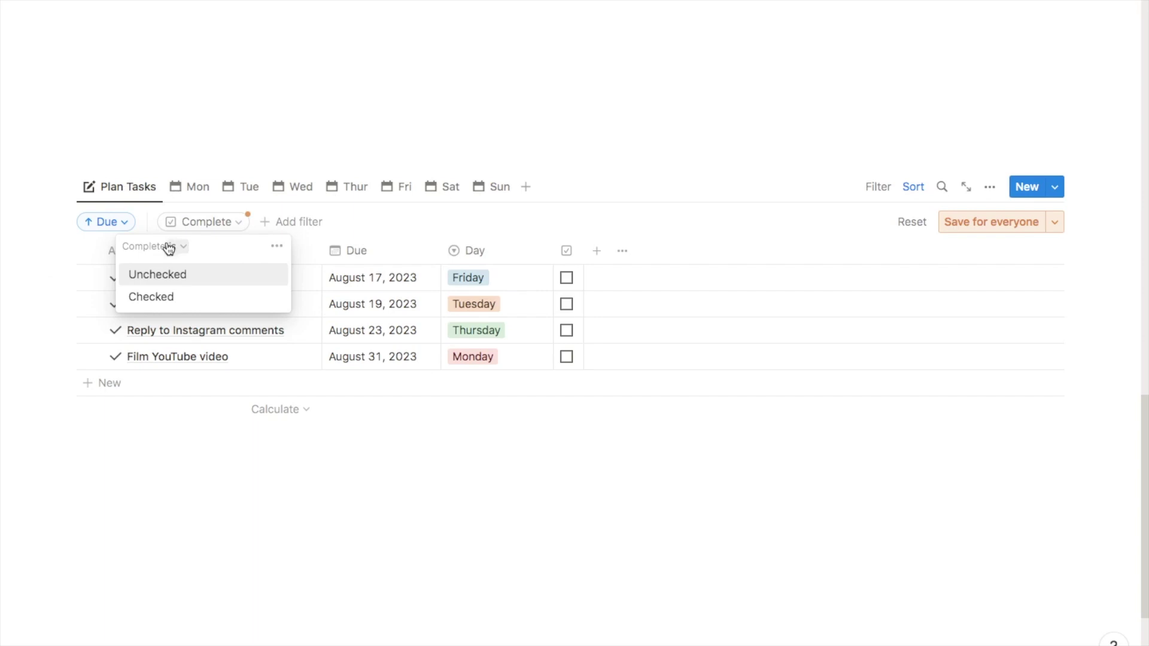
{"action": "left_click", "coordinate": [170, 279]}
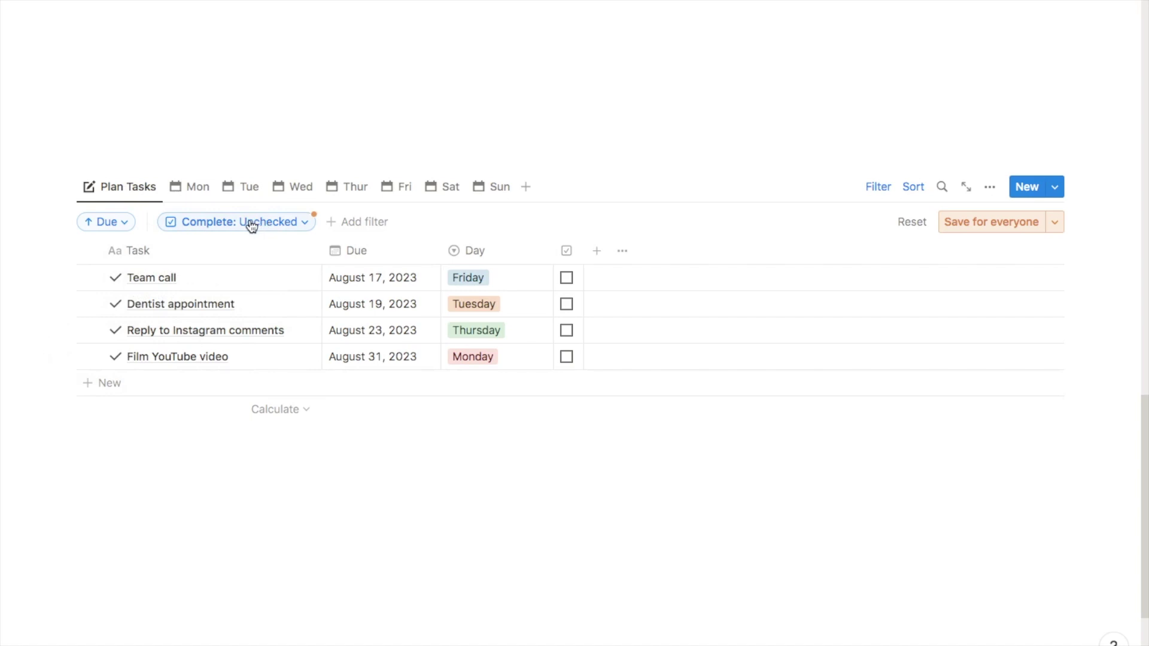
{"action": "left_click", "coordinate": [992, 222]}
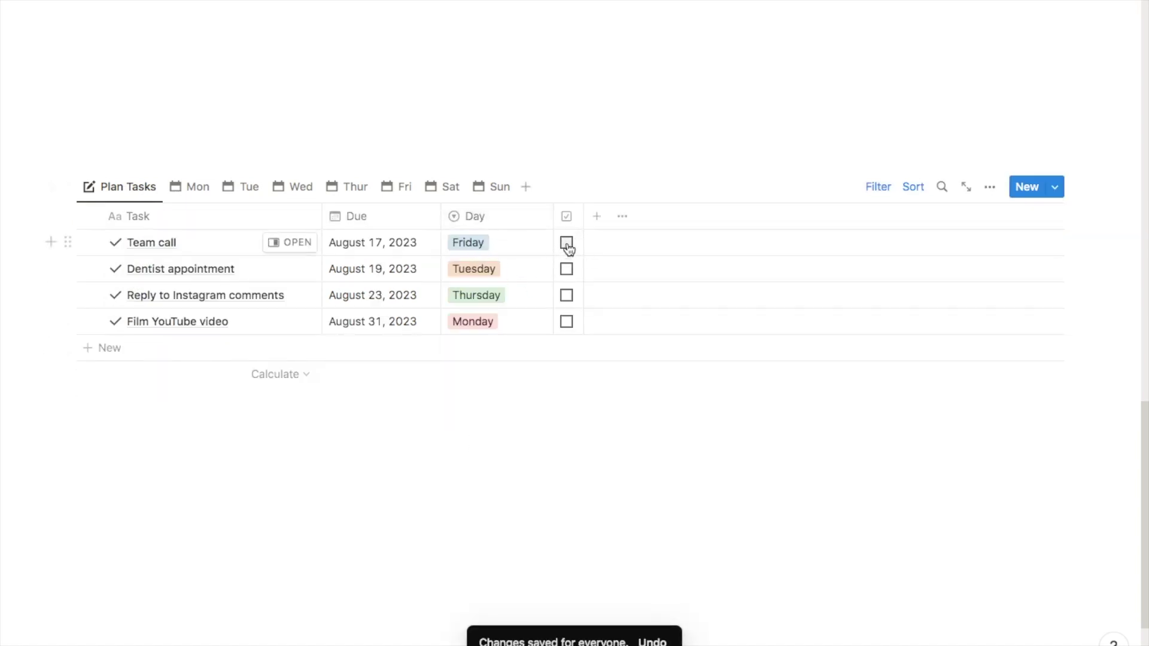
{"action": "left_click", "coordinate": [566, 243]}
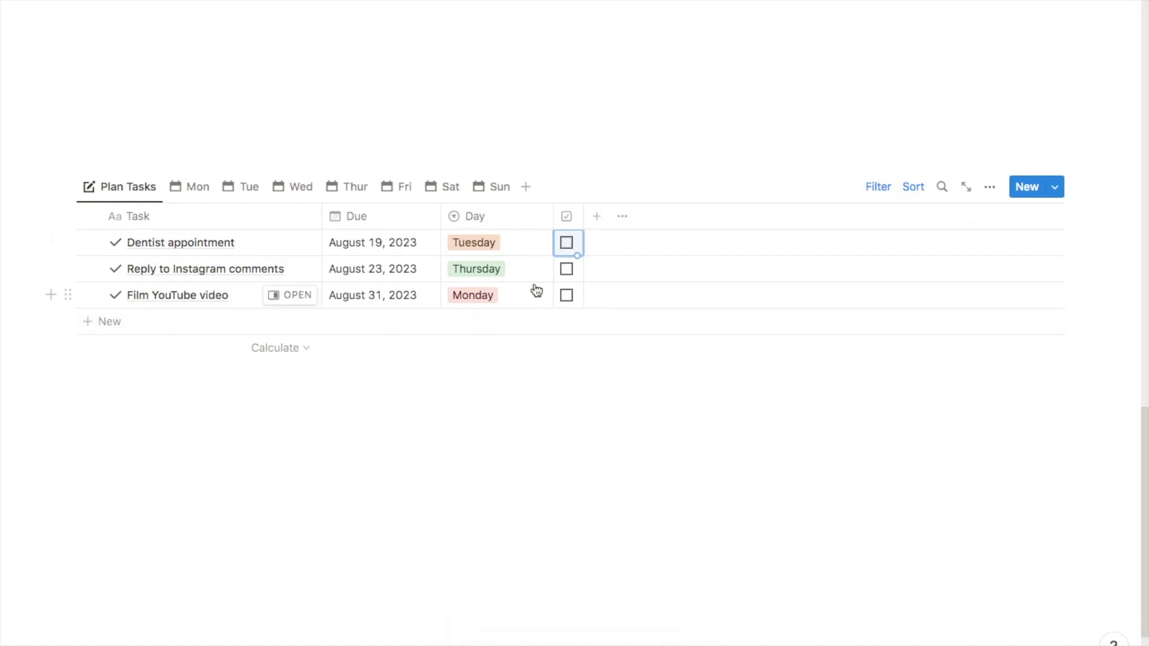
Add a Complete is unchecked filter to the Mon view
{"action": "left_click", "coordinate": [201, 187]}
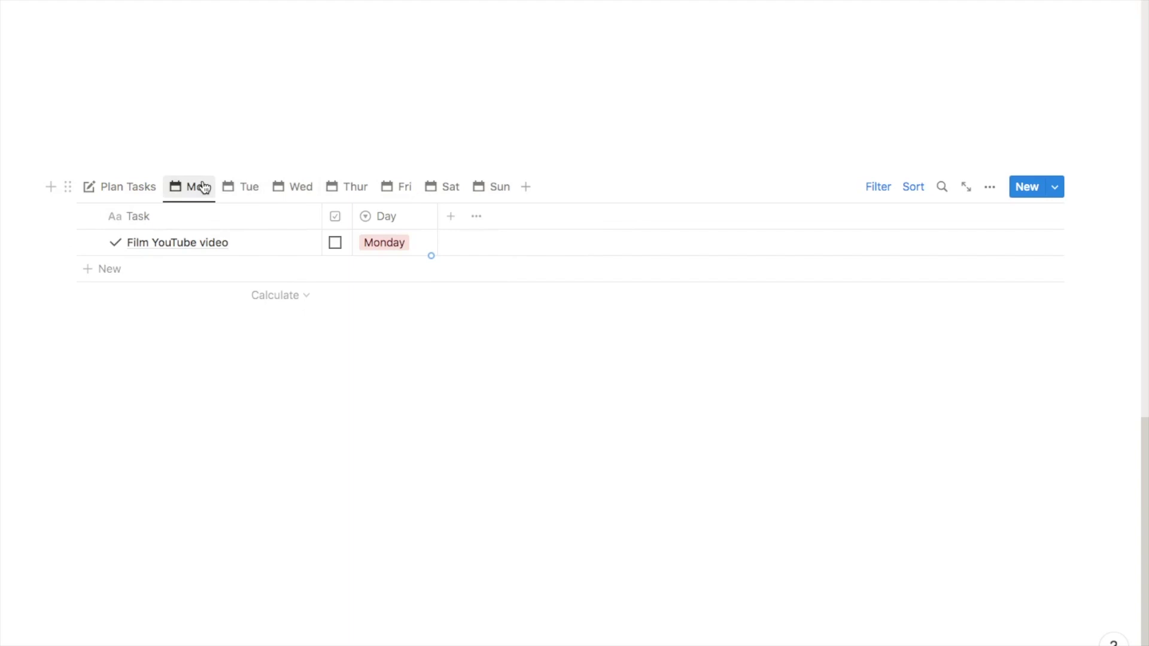
{"action": "left_click", "coordinate": [878, 188]}
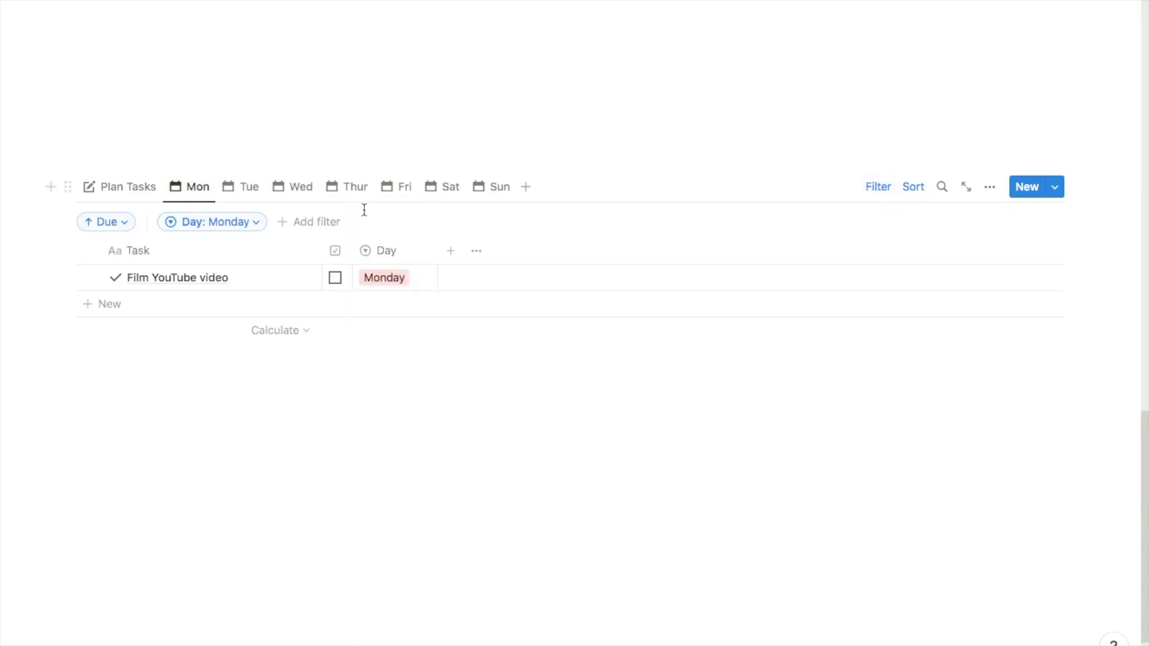
{"action": "left_click", "coordinate": [315, 226]}
{"action": "left_click", "coordinate": [269, 310]}
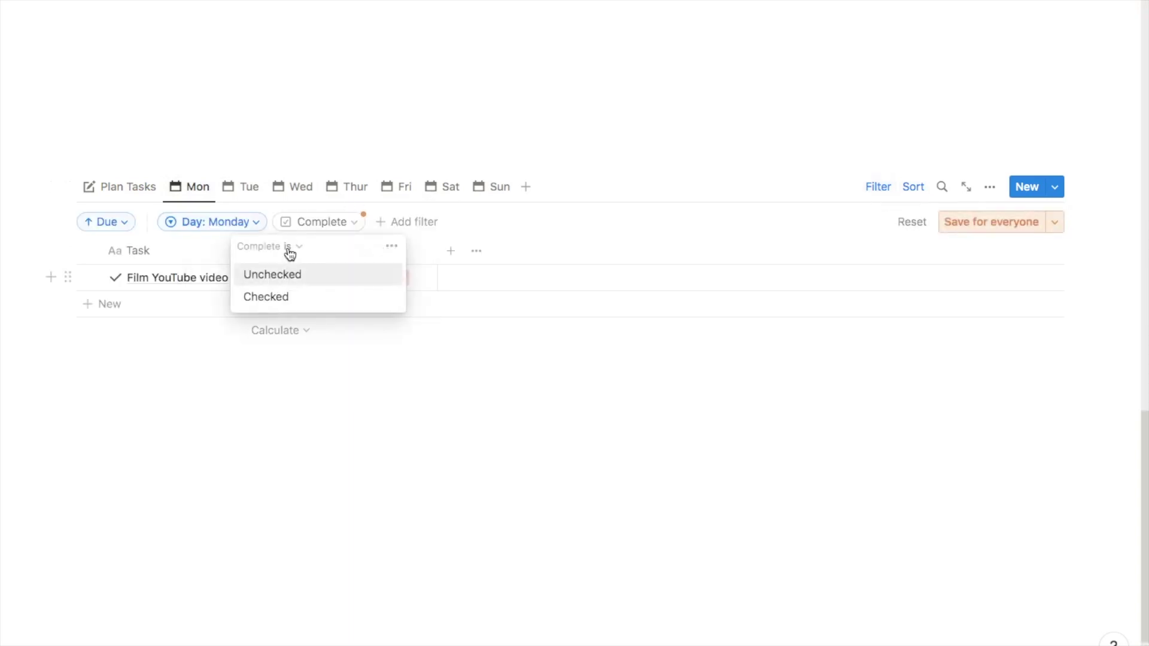
{"action": "left_click", "coordinate": [287, 276]}
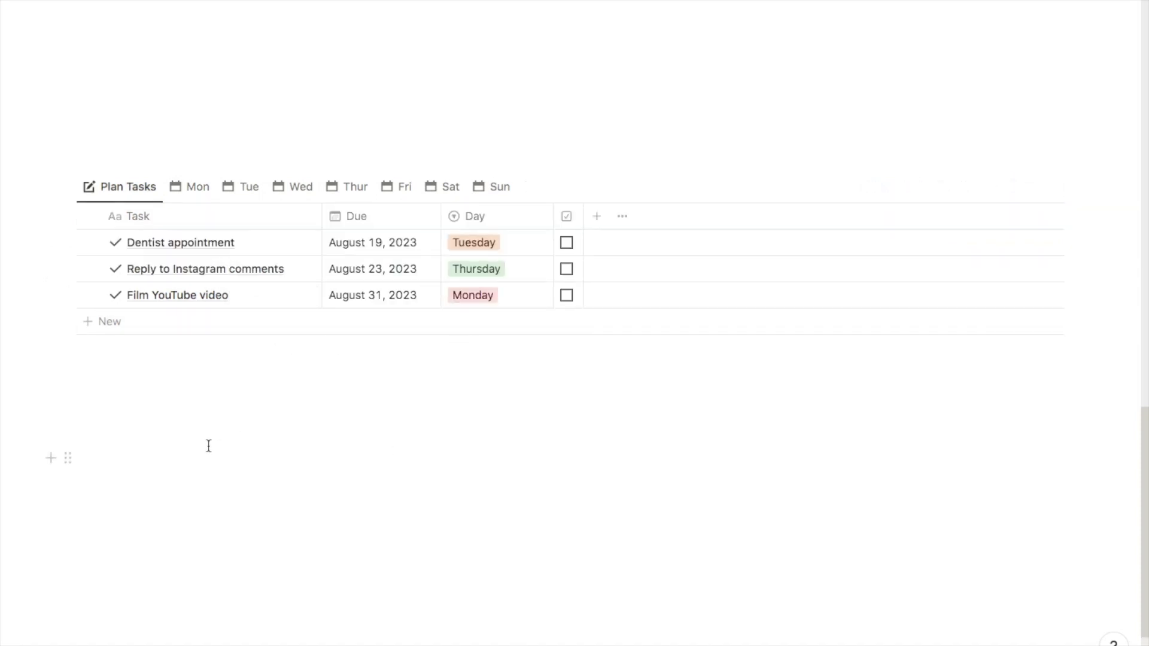
Scroll up to the main task database and browse its By Day board's Monday–Sunday columns
{"action": "scroll", "coordinate": [224, 456], "scroll_direction": "up", "scroll_amount": 10}
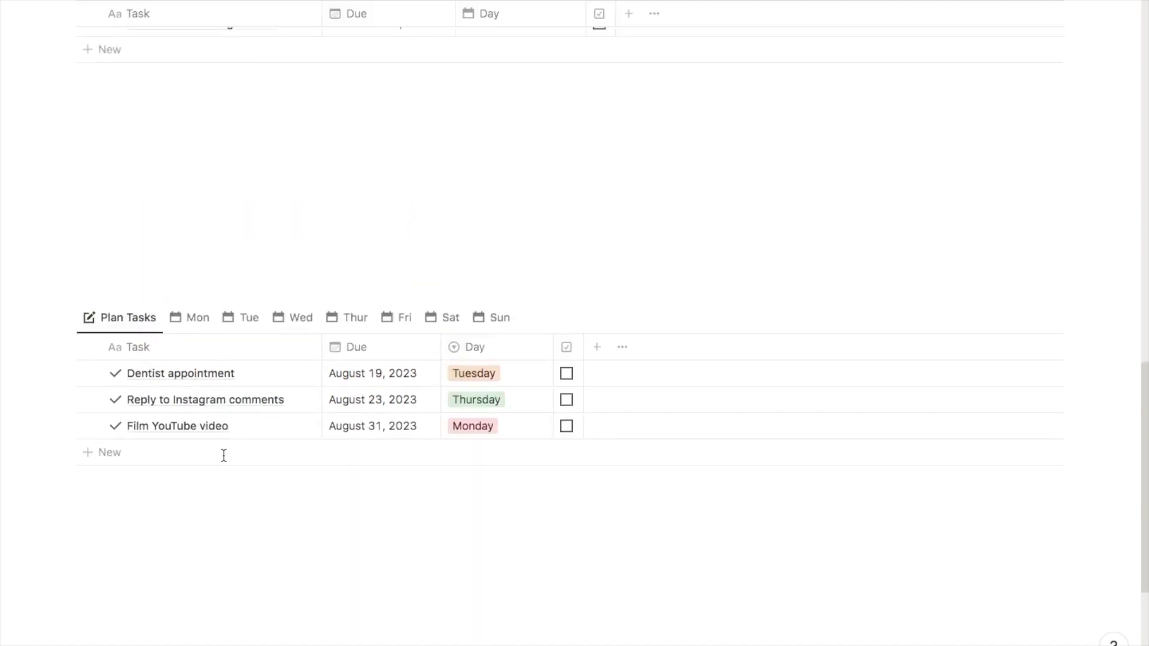
{"action": "scroll", "coordinate": [224, 460], "scroll_direction": "up", "scroll_amount": 3}
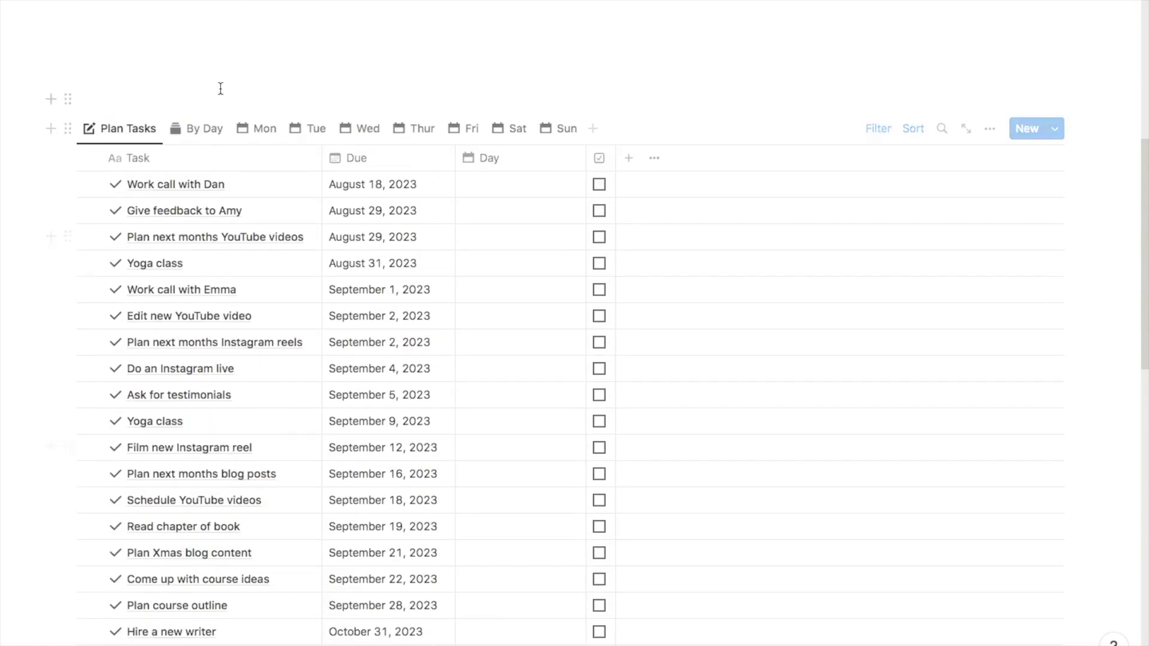
{"action": "left_click", "coordinate": [196, 135]}
{"action": "scroll", "coordinate": [338, 227], "scroll_direction": "right", "scroll_amount": 5}
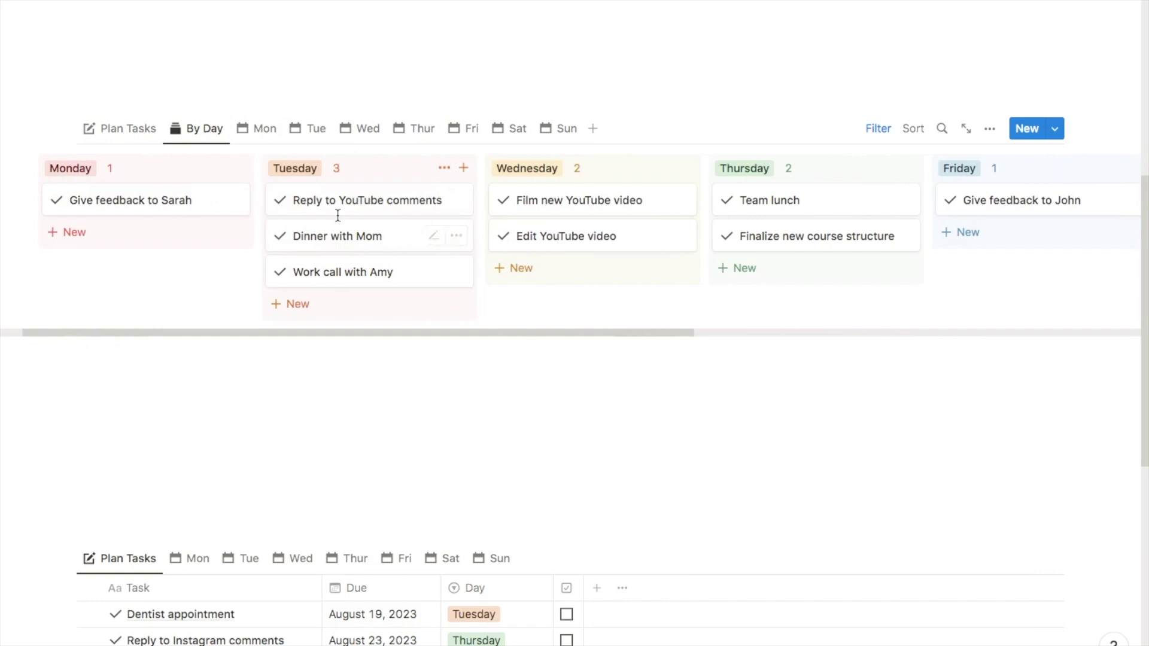
{"action": "scroll", "coordinate": [338, 215], "scroll_direction": "right", "scroll_amount": 5}
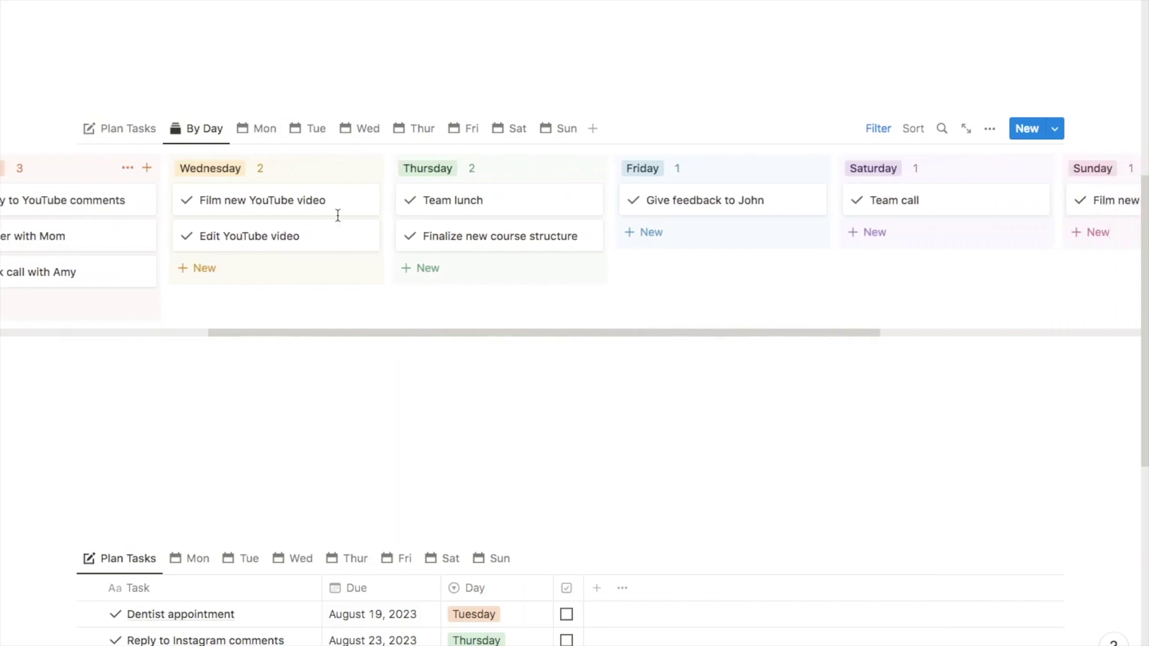
{"action": "scroll", "coordinate": [337, 221], "scroll_direction": "down", "scroll_amount": 7}
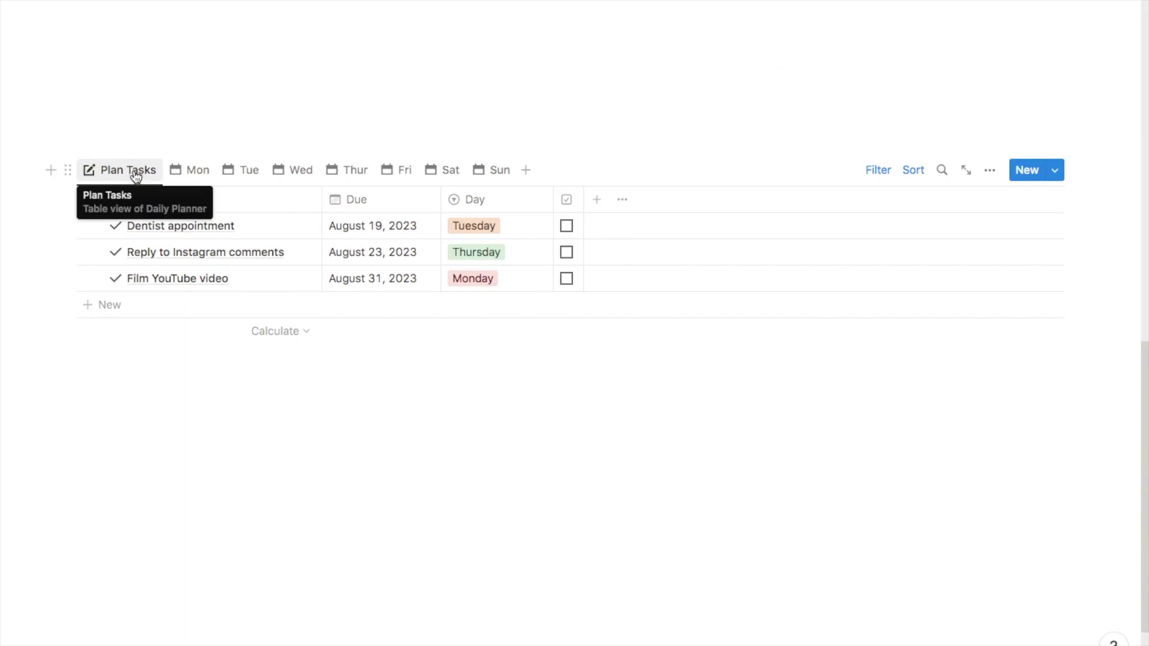
Duplicate Plan Tasks into a view named By Day with a stacked-rectangles icon
{"action": "left_click", "coordinate": [140, 173]}
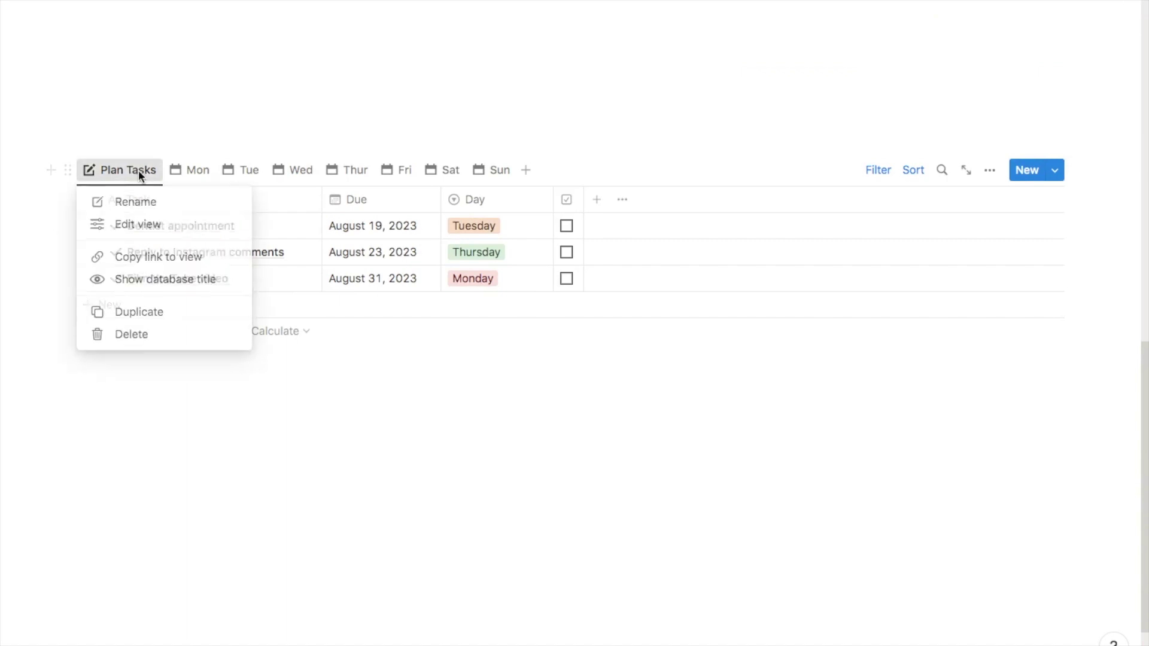
{"action": "left_click", "coordinate": [130, 314]}
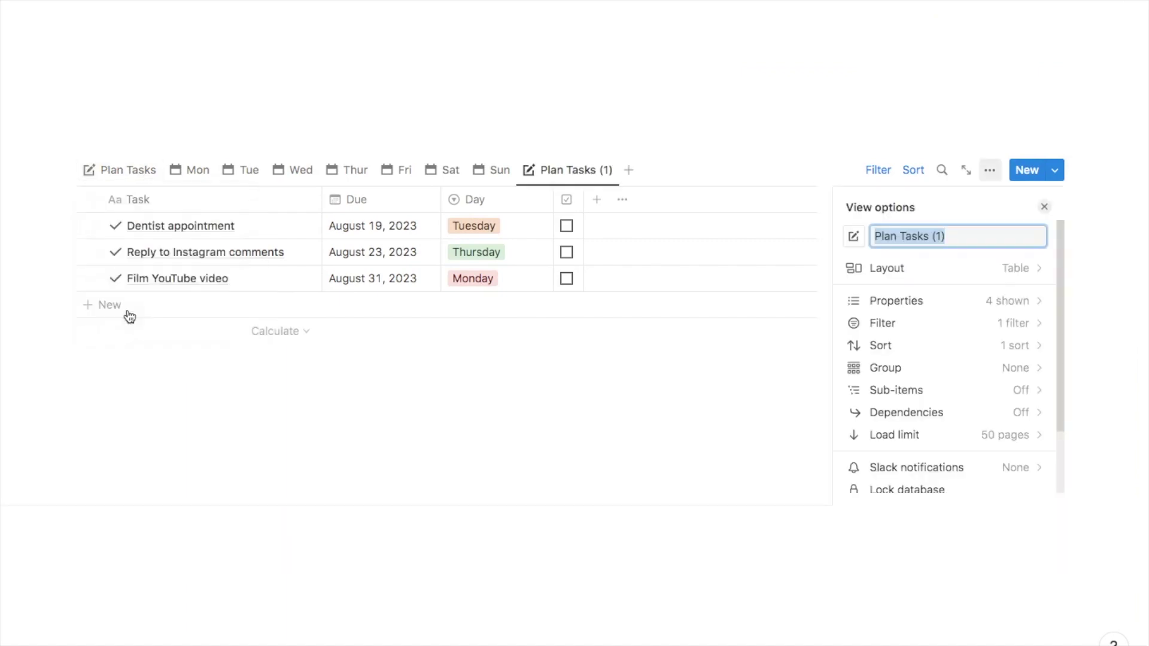
{"action": "type", "text": "By Day"}
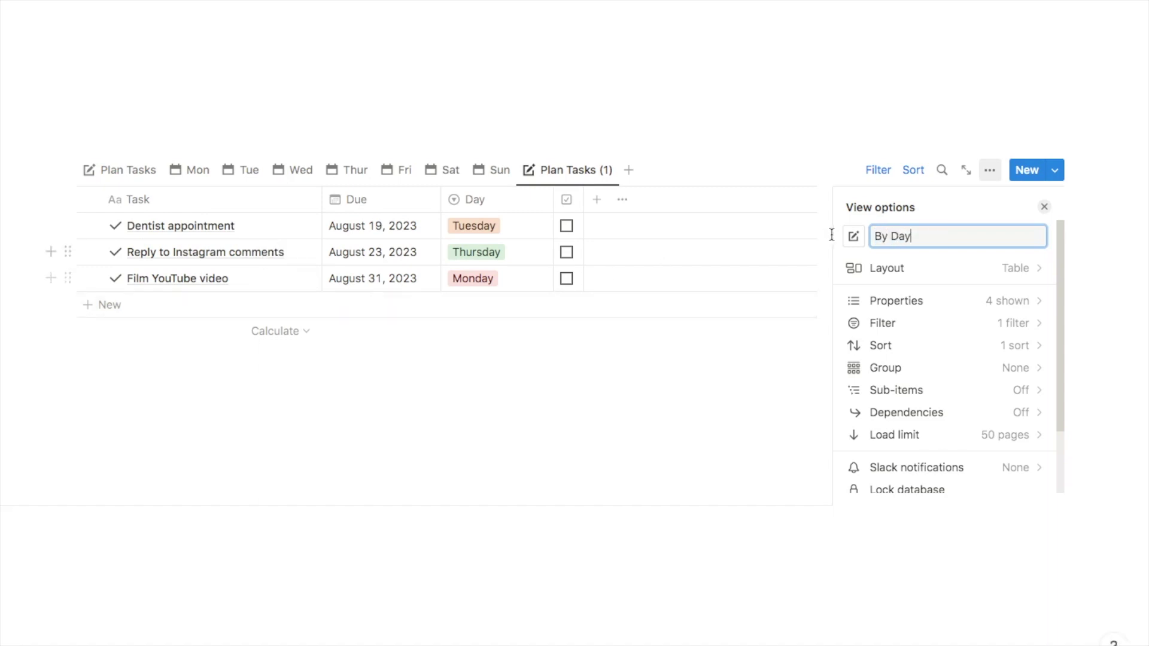
{"action": "left_click", "coordinate": [853, 236]}
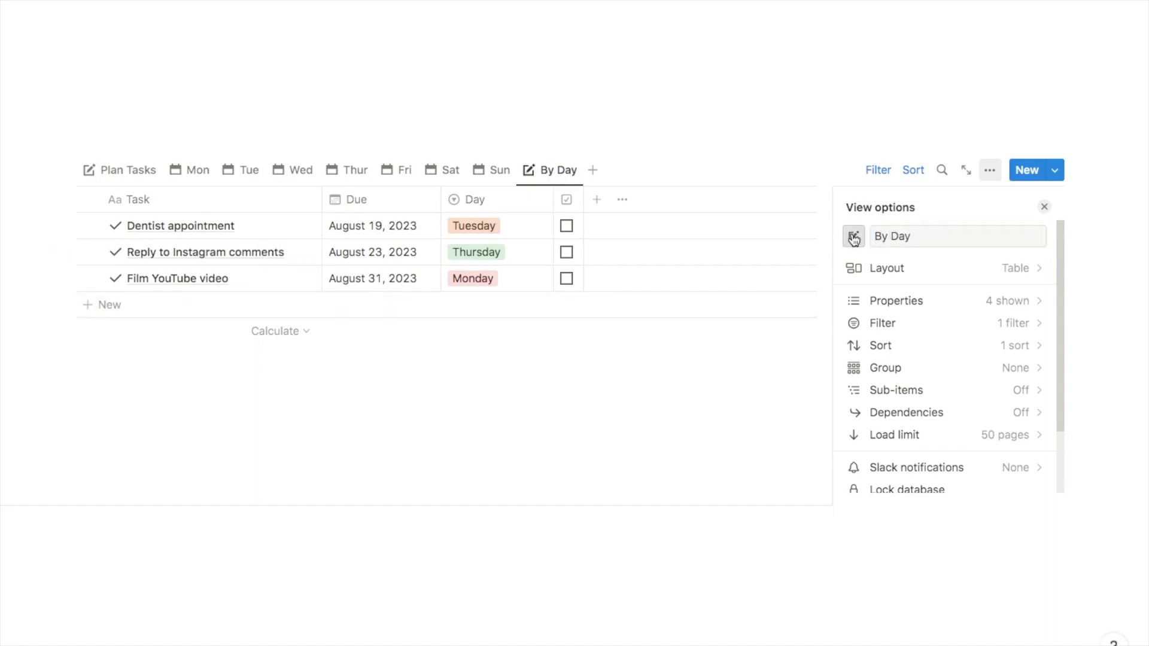
{"action": "left_click", "coordinate": [841, 360]}
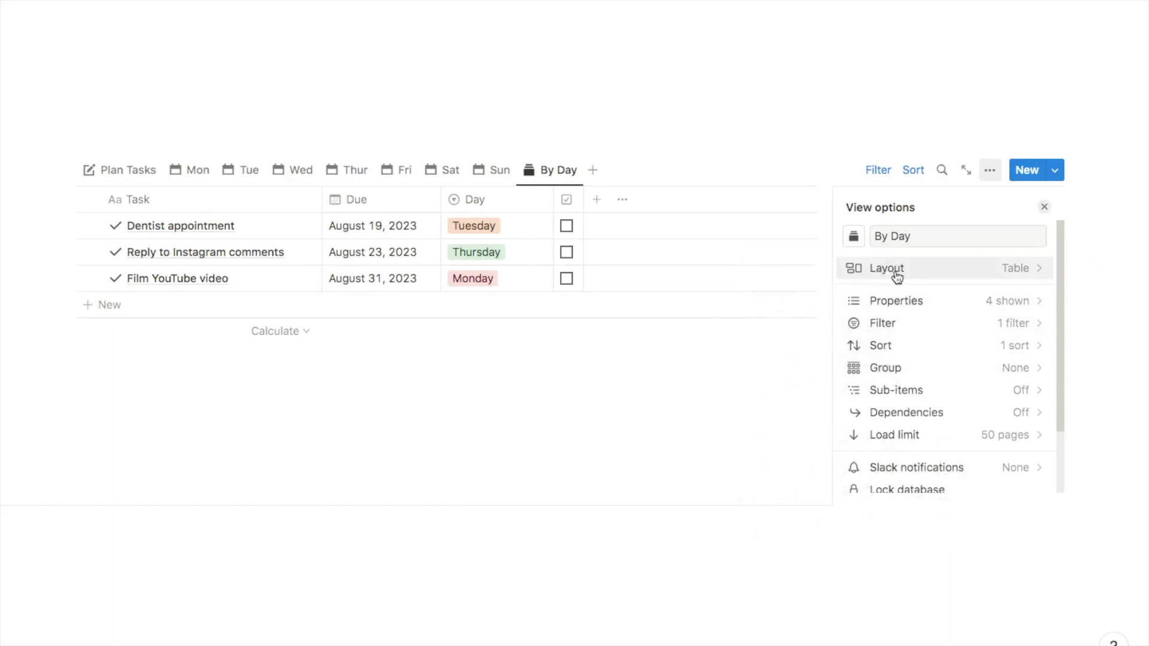
Switch By Day to a Board layout with colored columns
{"action": "left_click", "coordinate": [974, 274]}
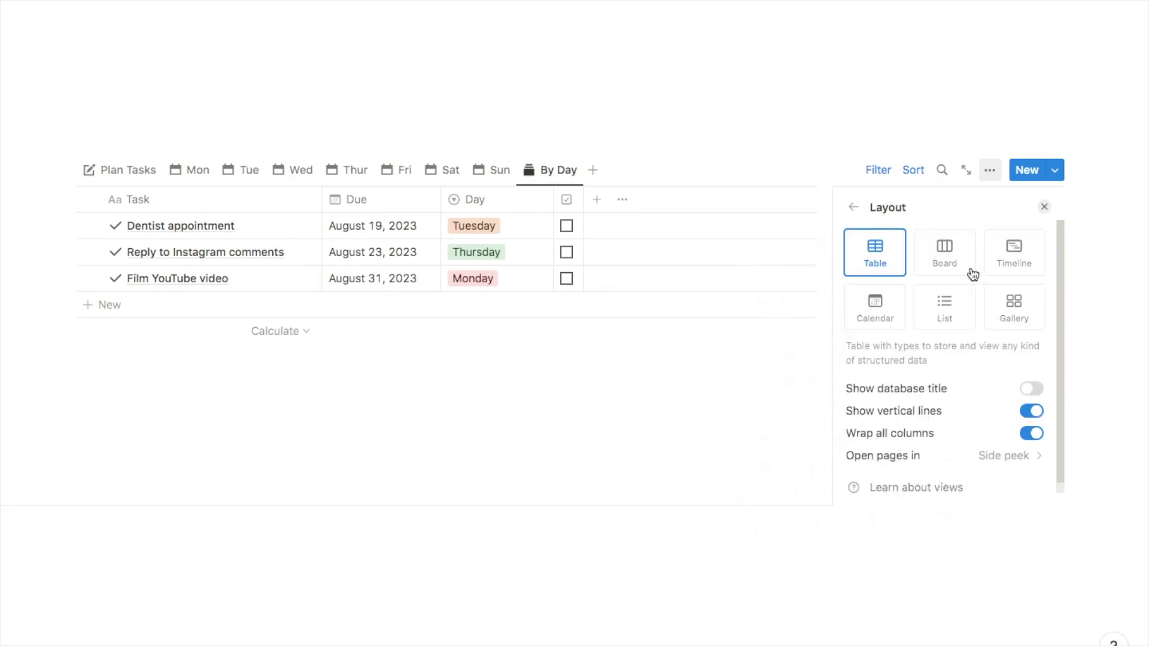
{"action": "left_click", "coordinate": [942, 265]}
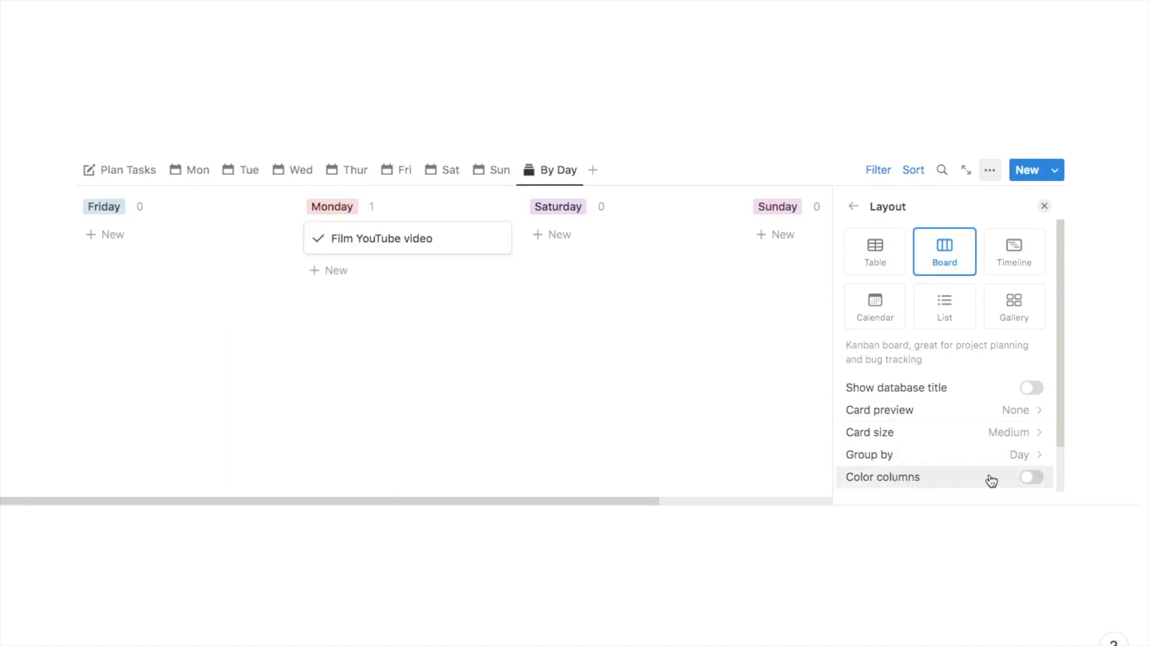
{"action": "left_click", "coordinate": [1032, 478]}
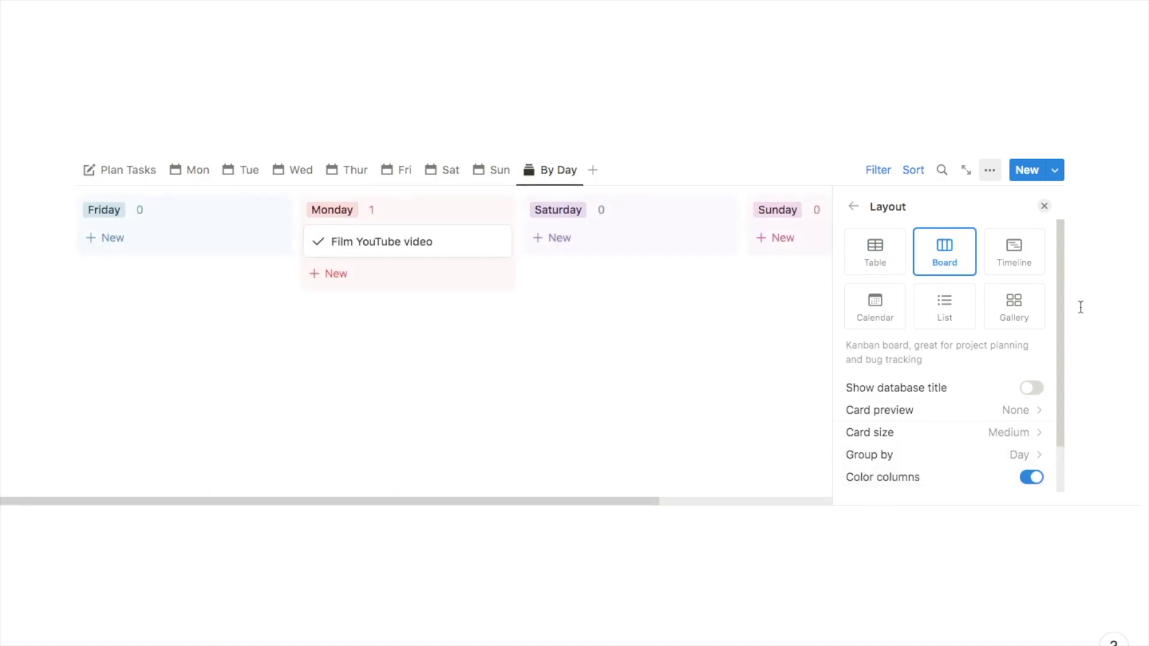
{"action": "left_click", "coordinate": [421, 324]}
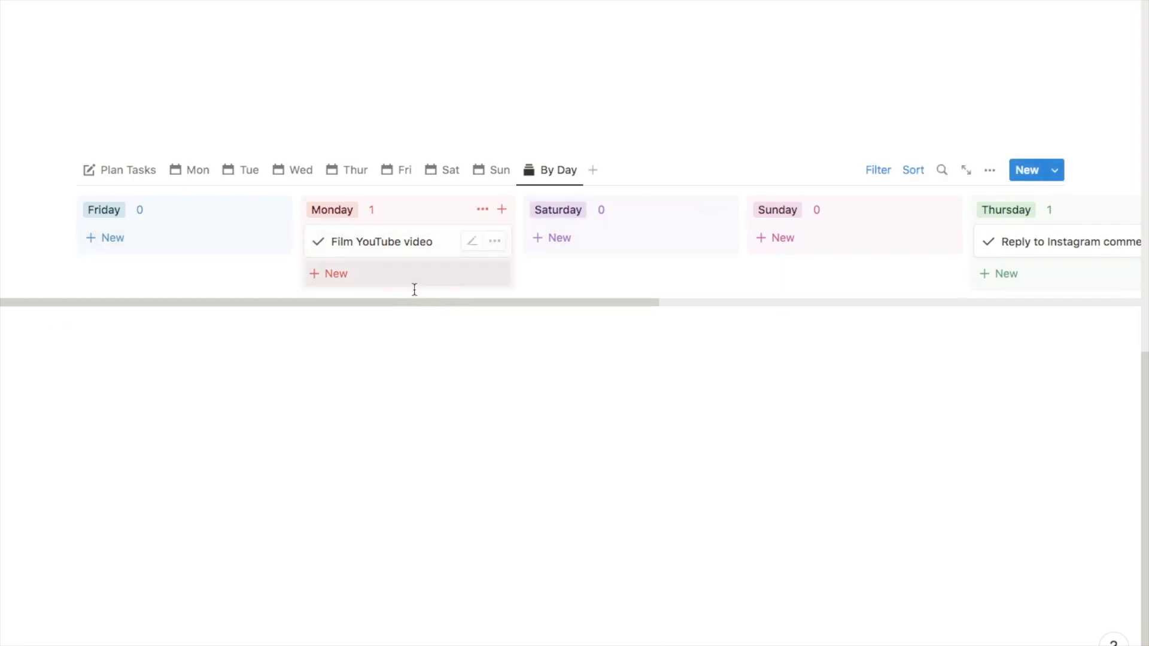
Move the Monday and Tuesday columns to the start of the board
{"action": "left_click_drag", "start_coordinate": [402, 211], "coordinate": [165, 209]}
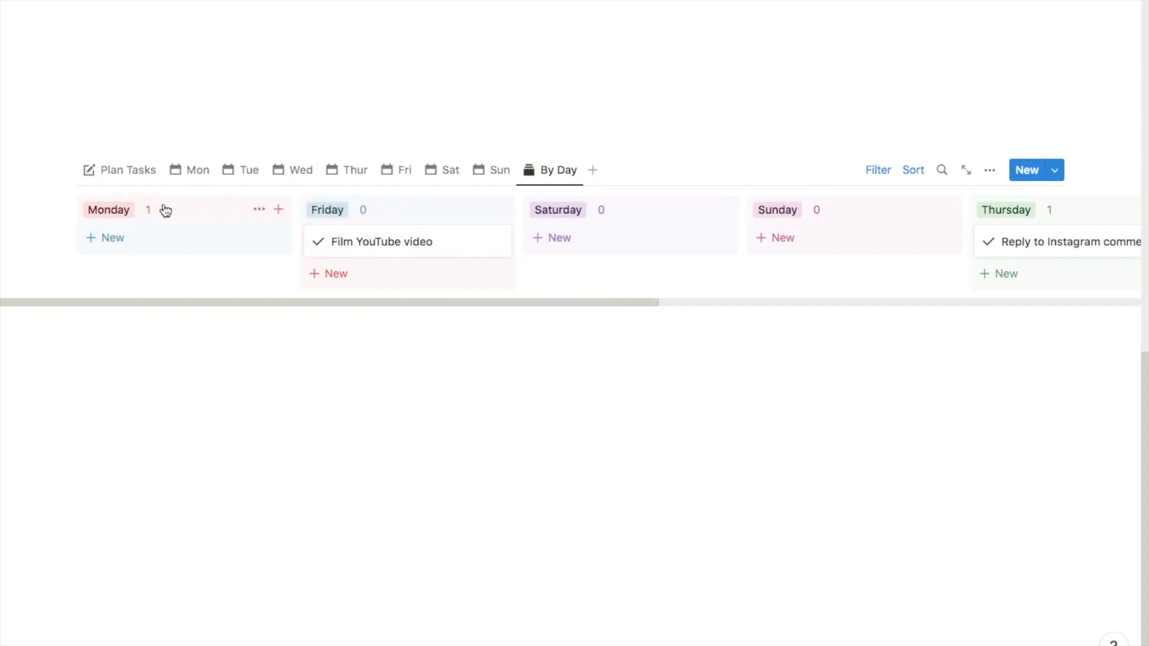
{"action": "scroll", "coordinate": [538, 233], "scroll_direction": "right", "scroll_amount": 7}
{"action": "left_click_drag", "start_coordinate": [879, 220], "coordinate": [129, 216]}
{"action": "scroll", "coordinate": [570, 227], "scroll_direction": "right", "scroll_amount": 14}
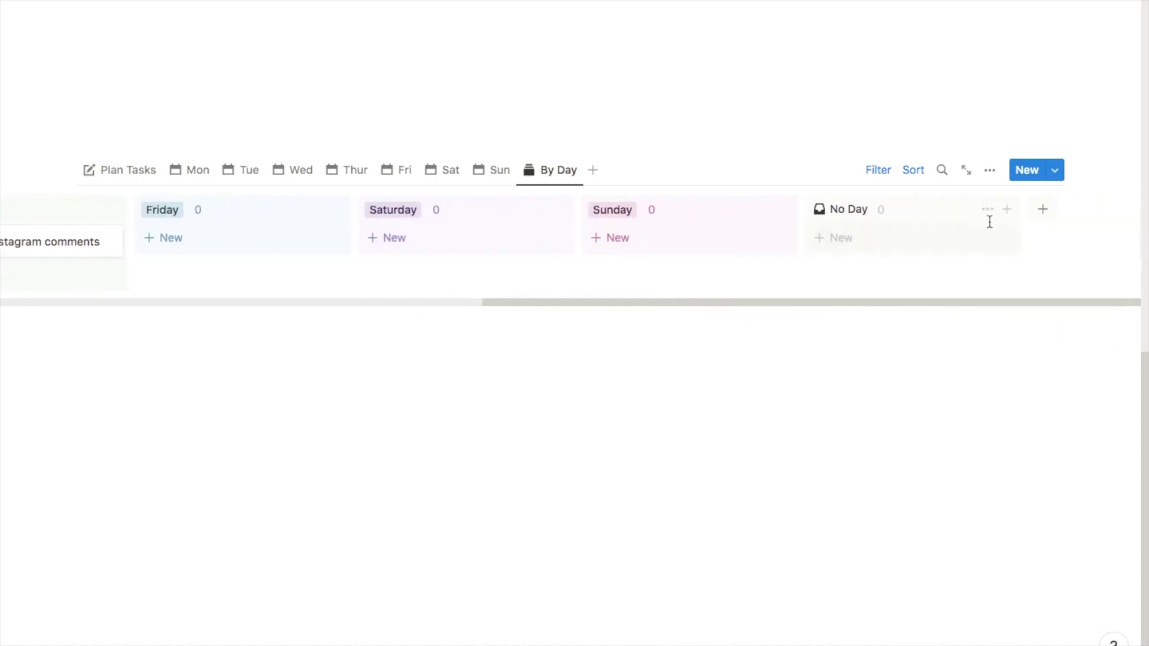
Hide the No Day column and place the By Day tab right after Plan Tasks
{"action": "left_click", "coordinate": [986, 211]}
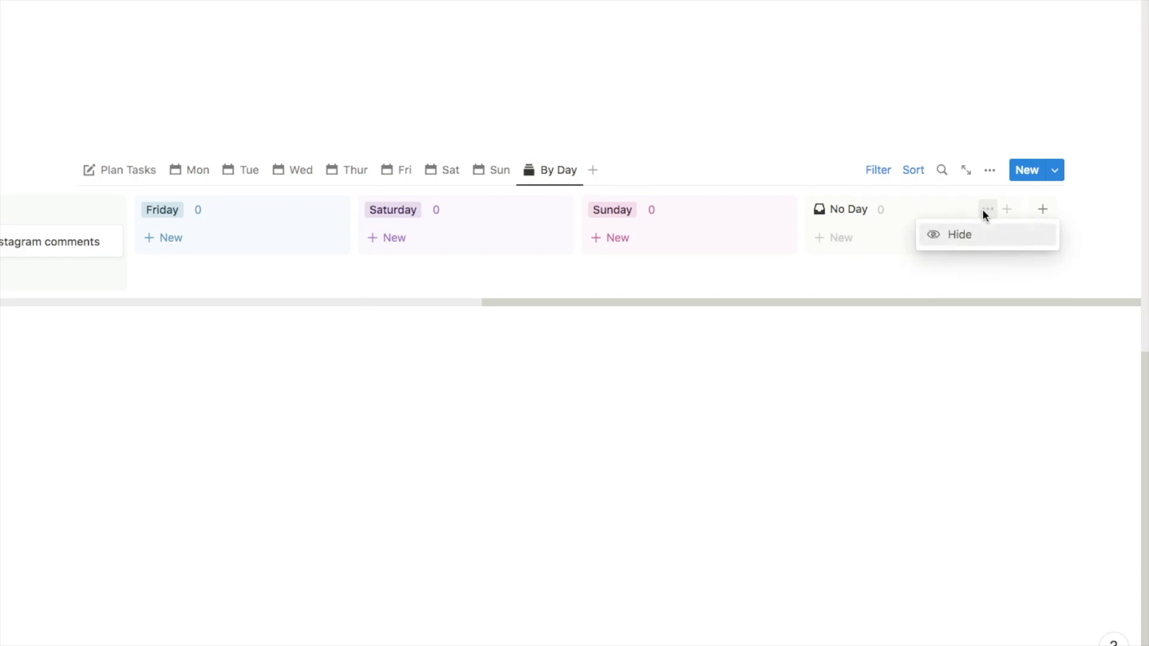
{"action": "left_click", "coordinate": [952, 239]}
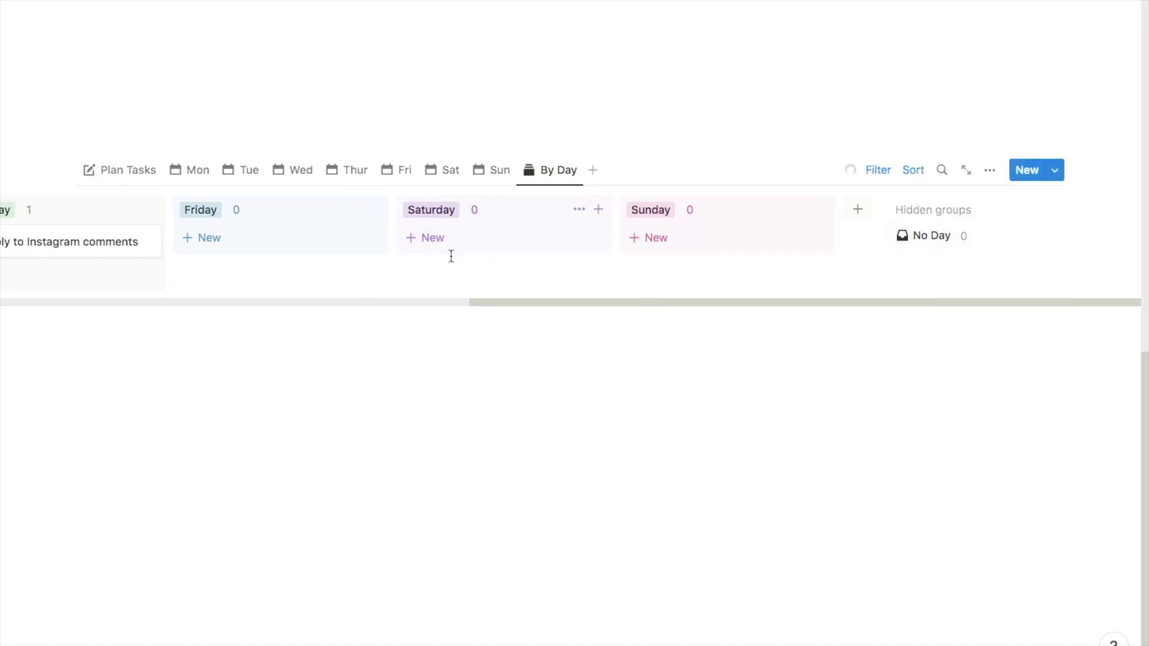
{"action": "scroll", "coordinate": [451, 257], "scroll_direction": "left", "scroll_amount": 14}
{"action": "left_click_drag", "start_coordinate": [557, 127], "coordinate": [144, 120]}
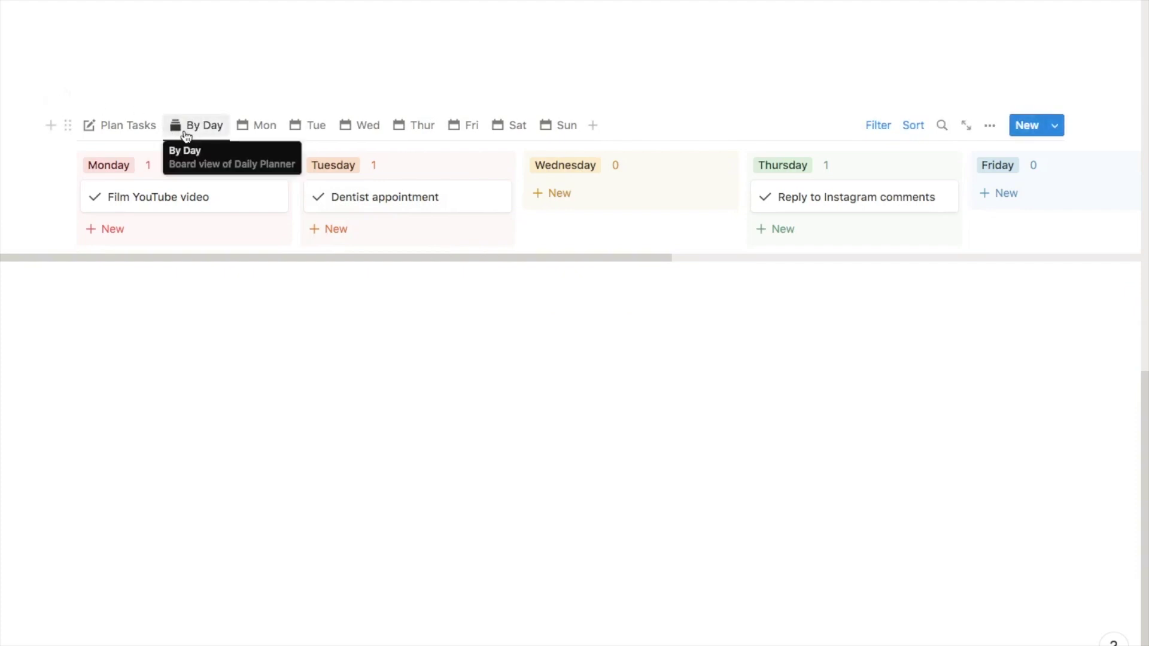
In the Plan Tasks table, set the Dentist appointment task's Day to Monday
{"action": "left_click", "coordinate": [123, 125]}
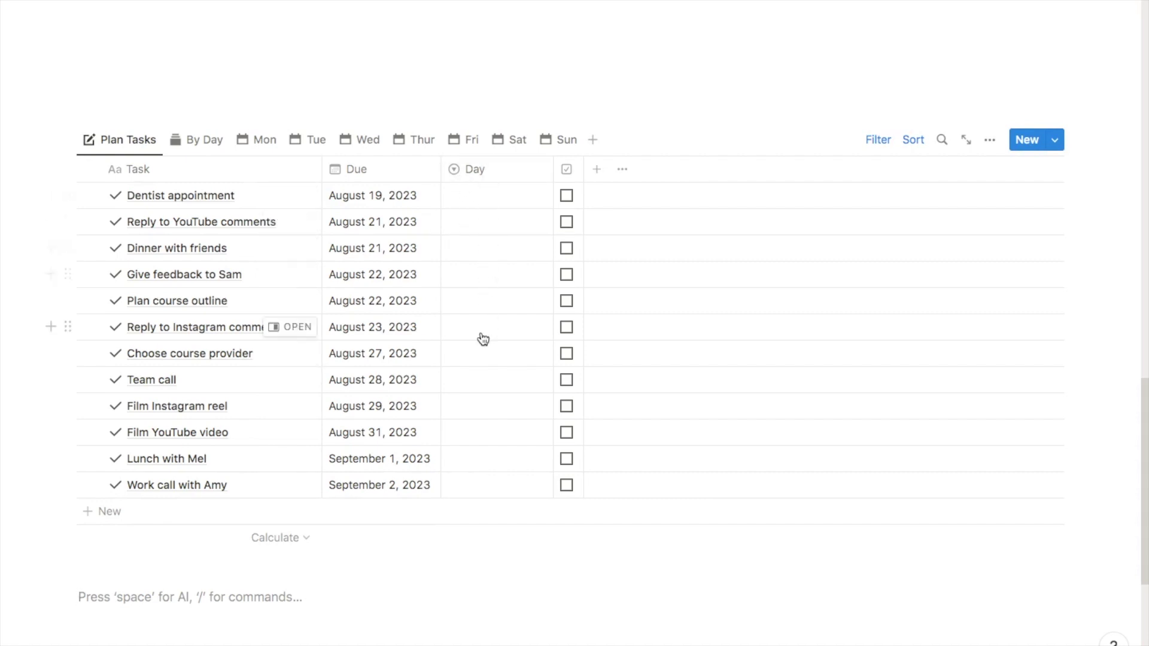
{"action": "left_click", "coordinate": [482, 208]}
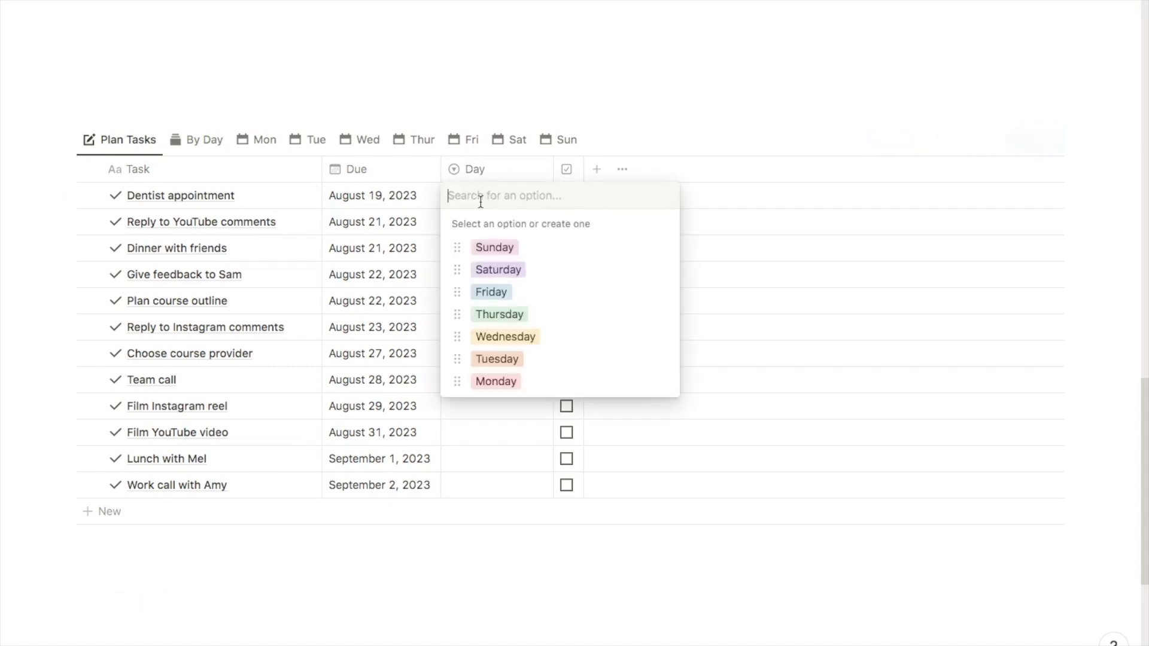
{"action": "left_click", "coordinate": [492, 379]}
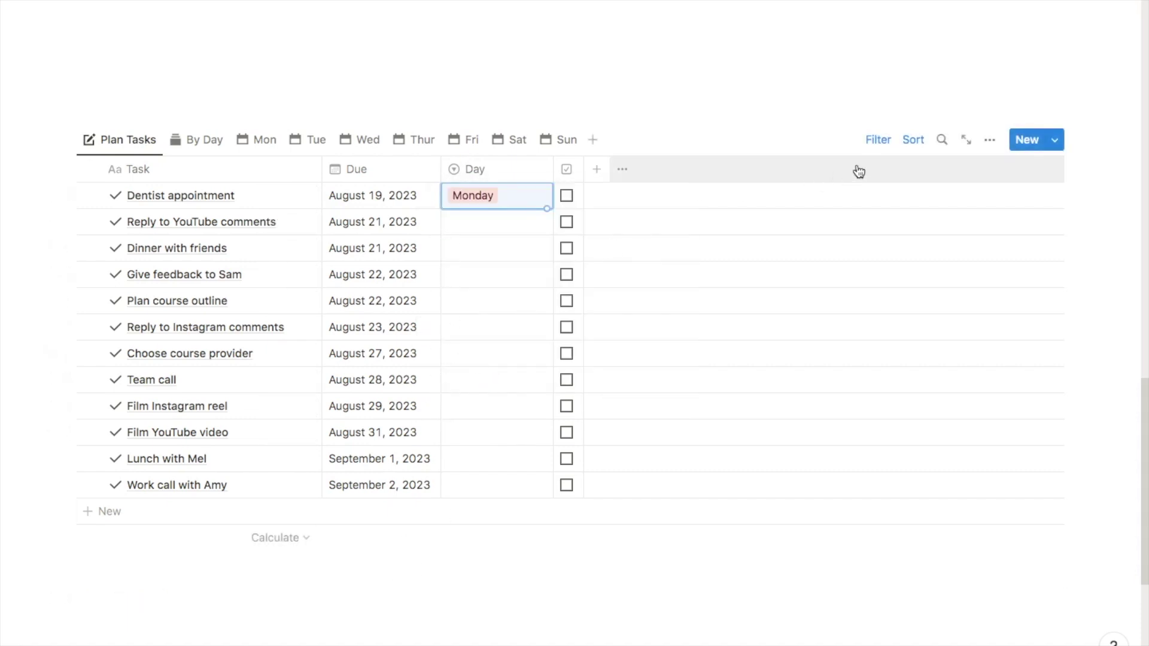
{"action": "left_click", "coordinate": [878, 141]}
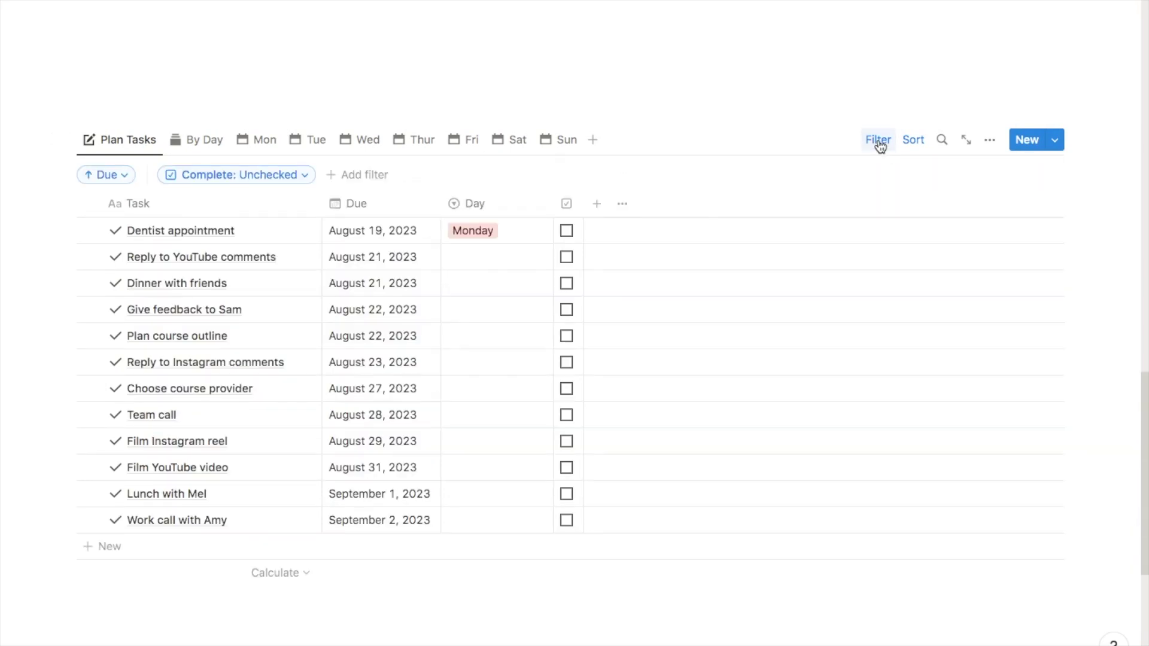
Add a filter to Plan Tasks showing only tasks whose Day is empty
{"action": "left_click", "coordinate": [354, 180]}
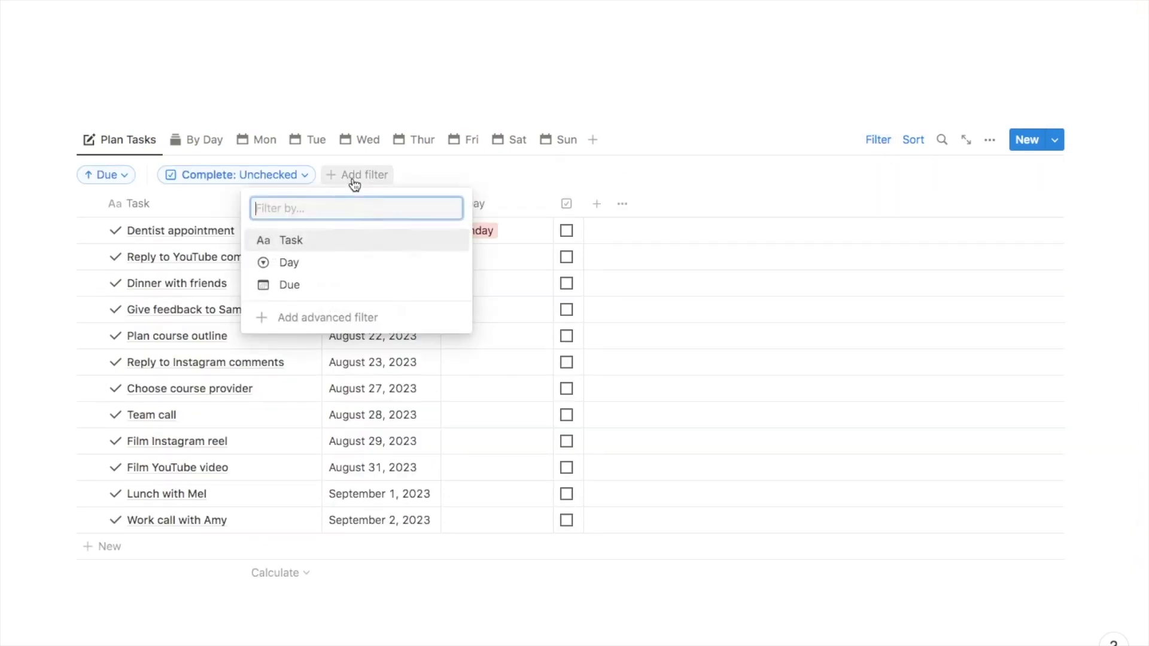
{"action": "left_click", "coordinate": [293, 267]}
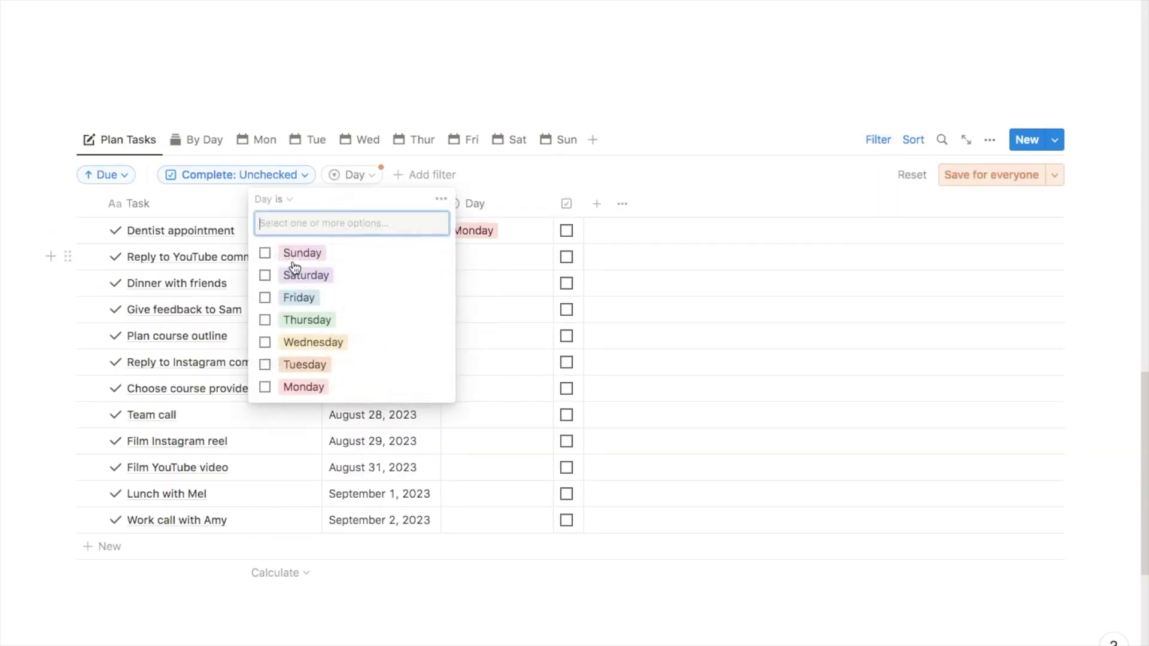
{"action": "left_click", "coordinate": [284, 200]}
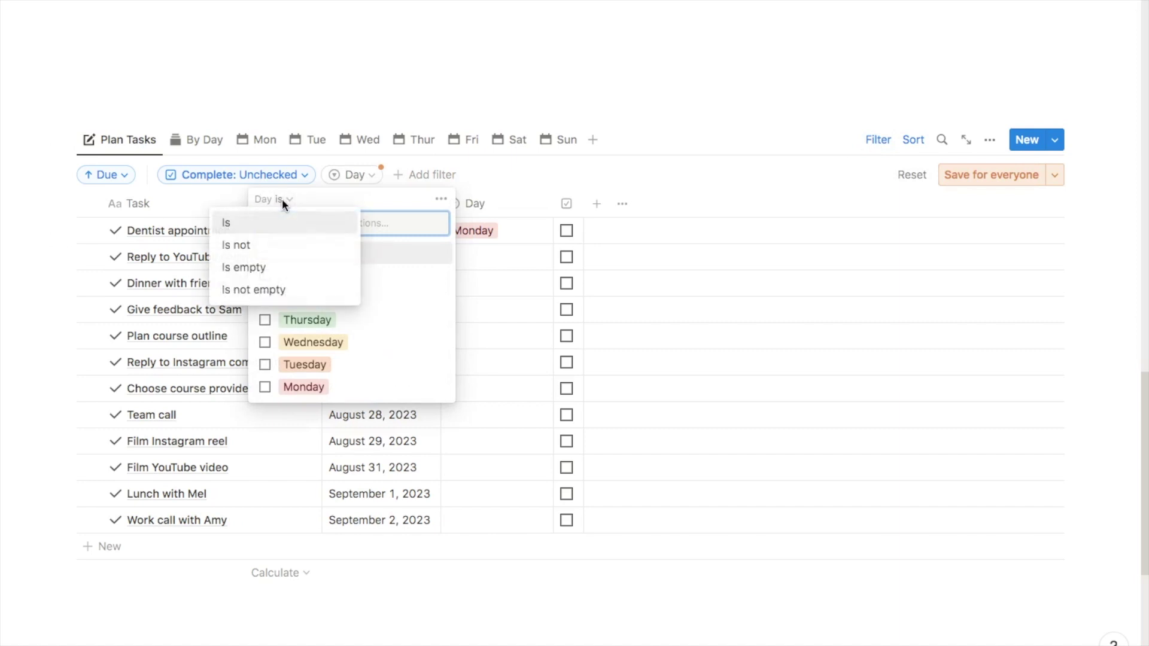
{"action": "left_click", "coordinate": [256, 273]}
{"action": "left_click", "coordinate": [385, 551]}
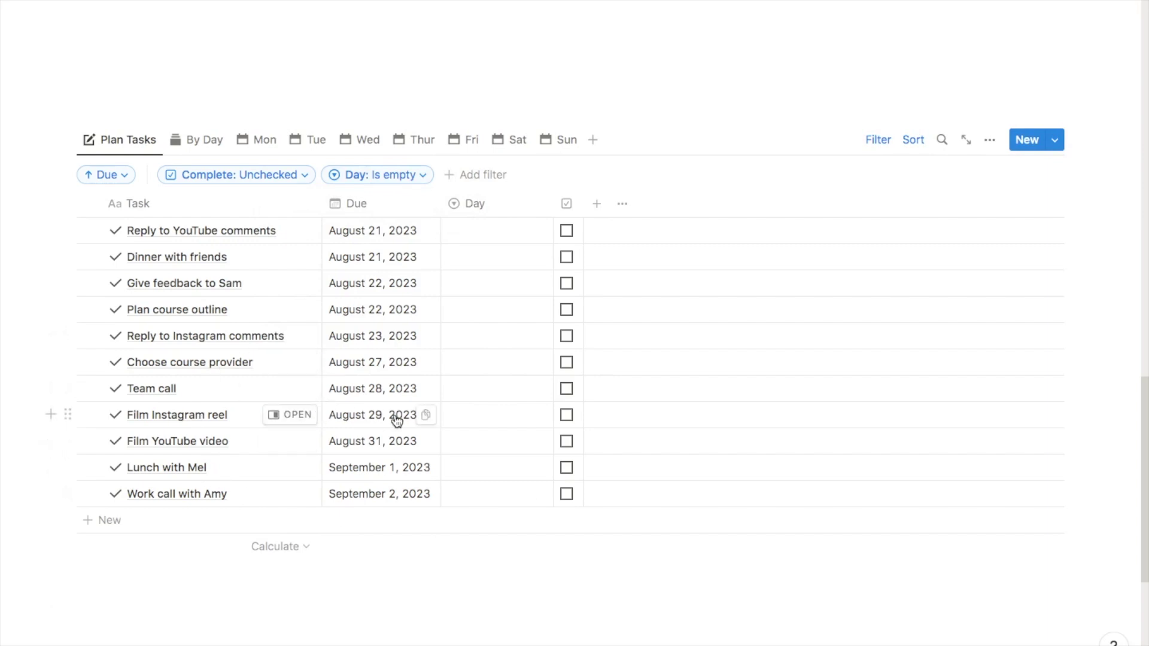
Set Reply to YouTube comments to Wednesday and Dinner with friends to Monday
{"action": "left_click", "coordinate": [478, 240]}
{"action": "left_click", "coordinate": [504, 376]}
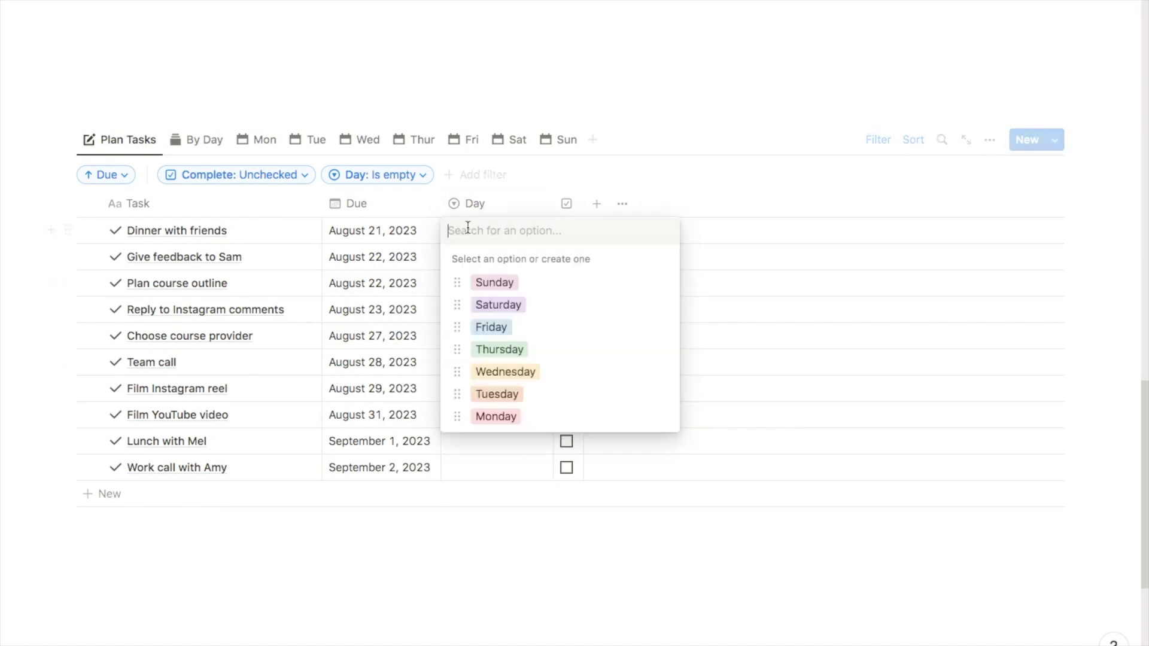
{"action": "left_click", "coordinate": [490, 417]}
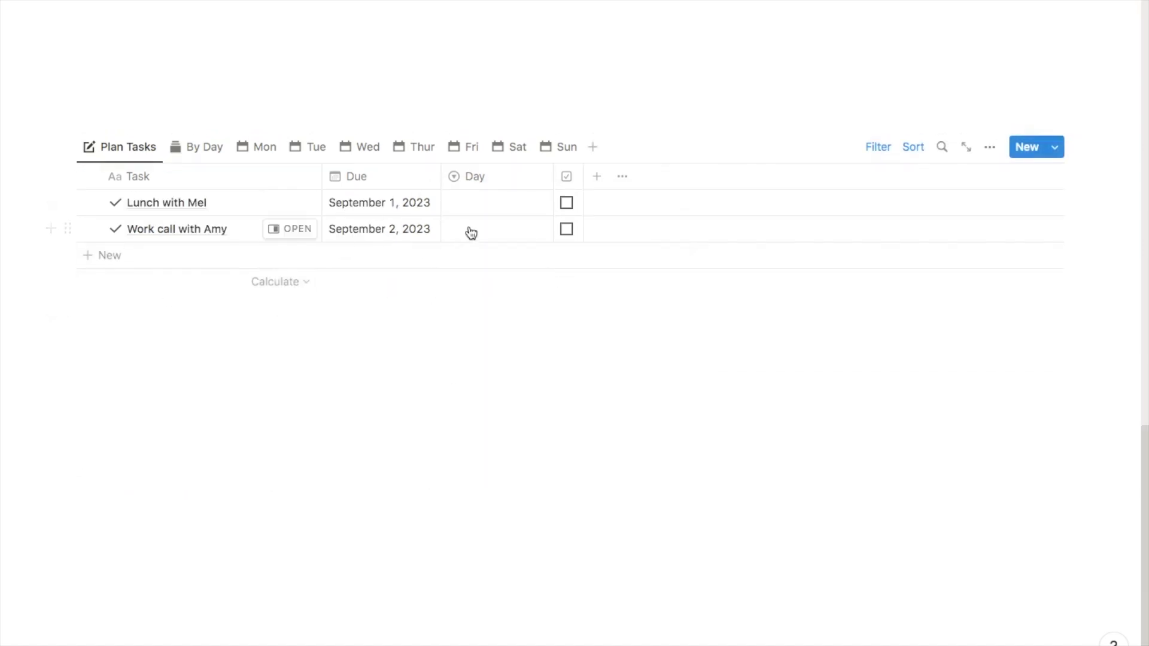
Switch to the By Day board and scroll across its day columns
{"action": "left_click", "coordinate": [199, 148]}
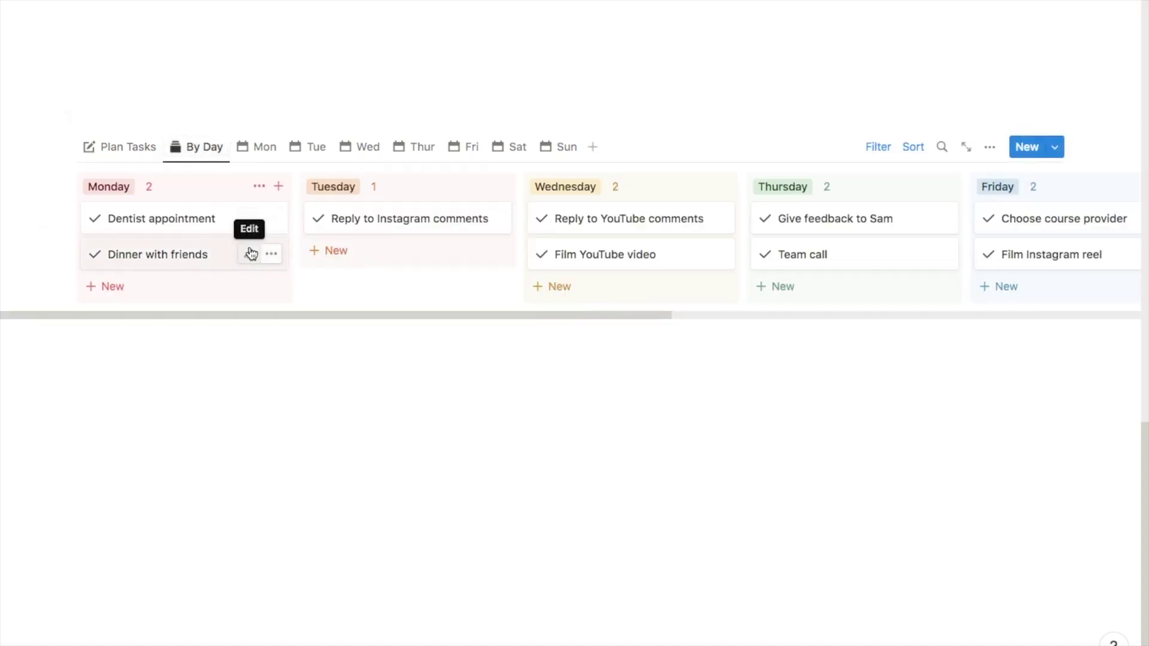
{"action": "scroll", "coordinate": [250, 253], "scroll_direction": "right", "scroll_amount": 5}
{"action": "scroll", "coordinate": [252, 253], "scroll_direction": "right", "scroll_amount": 3}
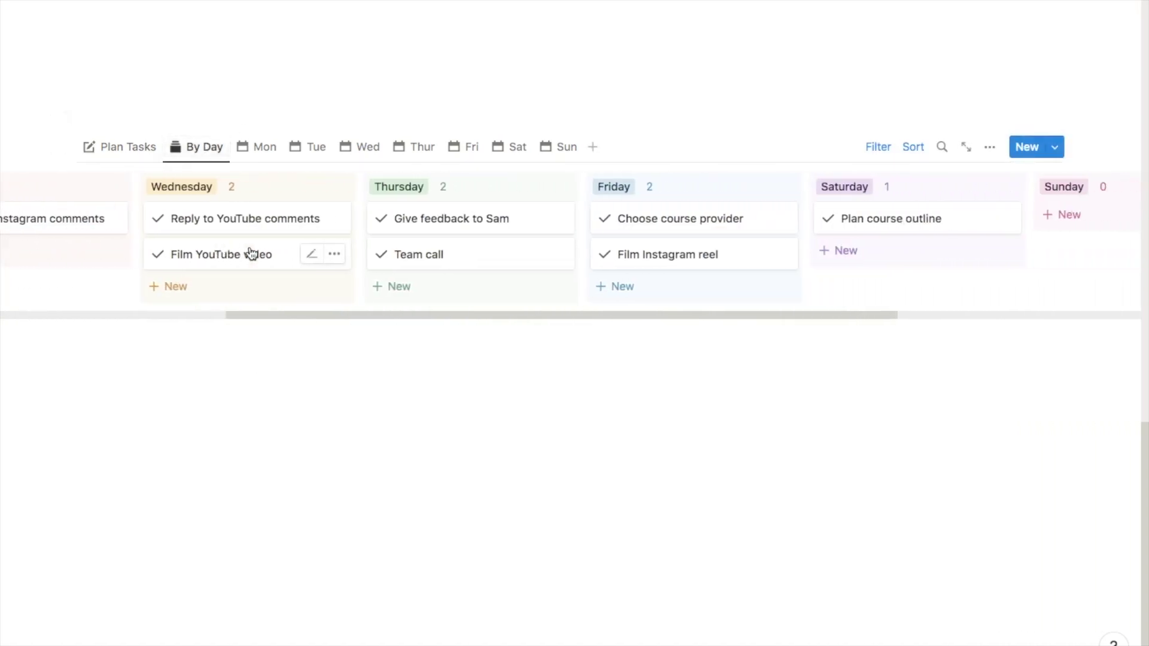
{"action": "scroll", "coordinate": [249, 249], "scroll_direction": "left", "scroll_amount": 5}
{"action": "scroll", "coordinate": [250, 247], "scroll_direction": "left", "scroll_amount": 1}
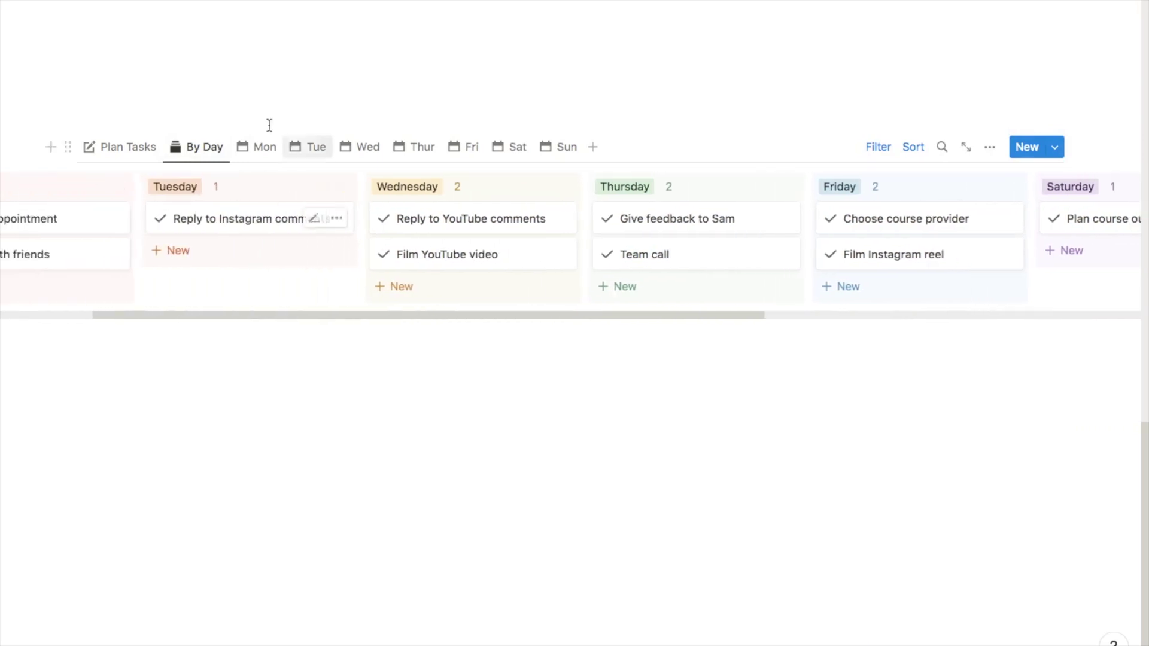
Step through the Mon, Tue, Wed and Thur views, checking off Give feedback to Sam in Thur
{"action": "left_click", "coordinate": [257, 148]}
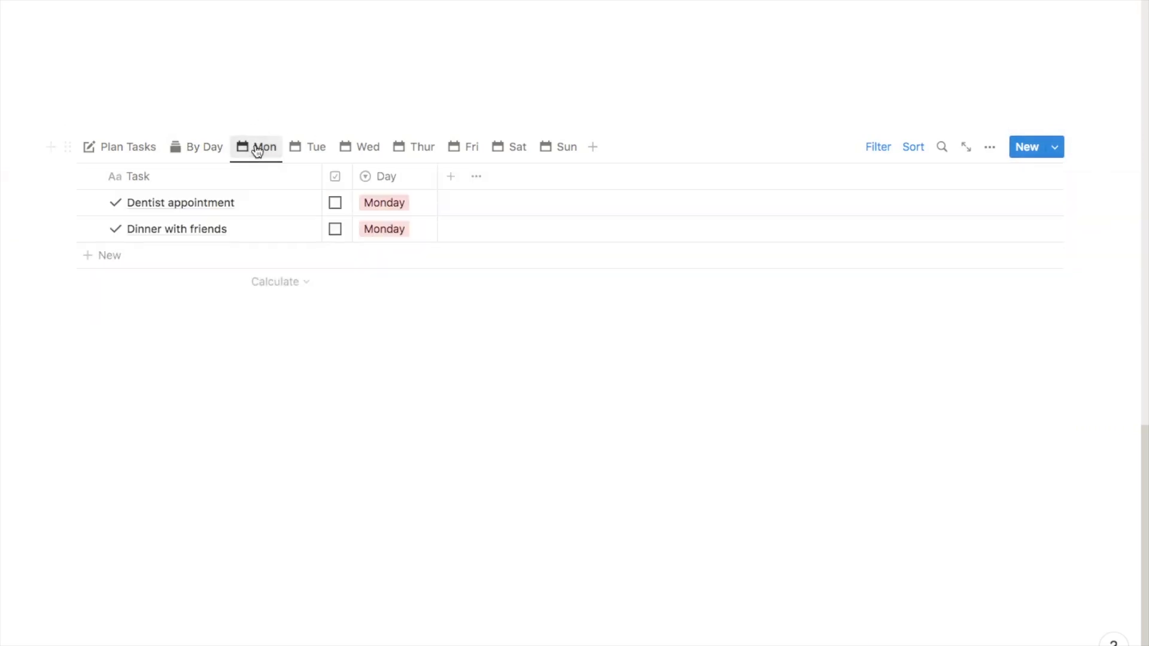
{"action": "left_click", "coordinate": [317, 148]}
{"action": "left_click", "coordinate": [356, 152]}
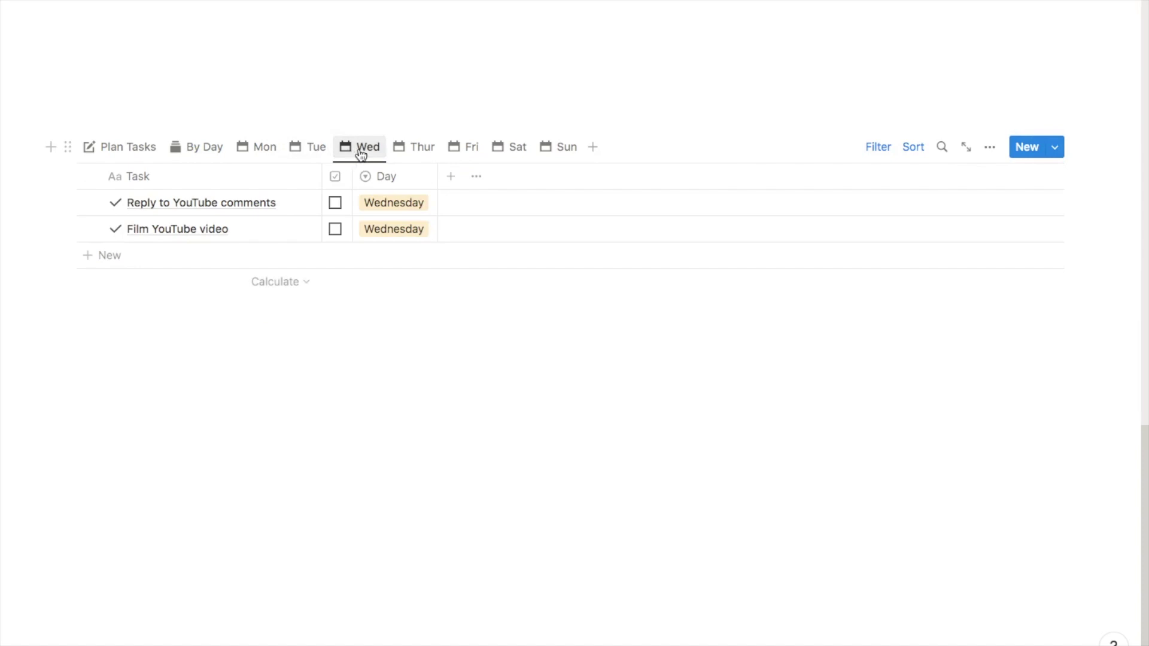
{"action": "left_click", "coordinate": [407, 154]}
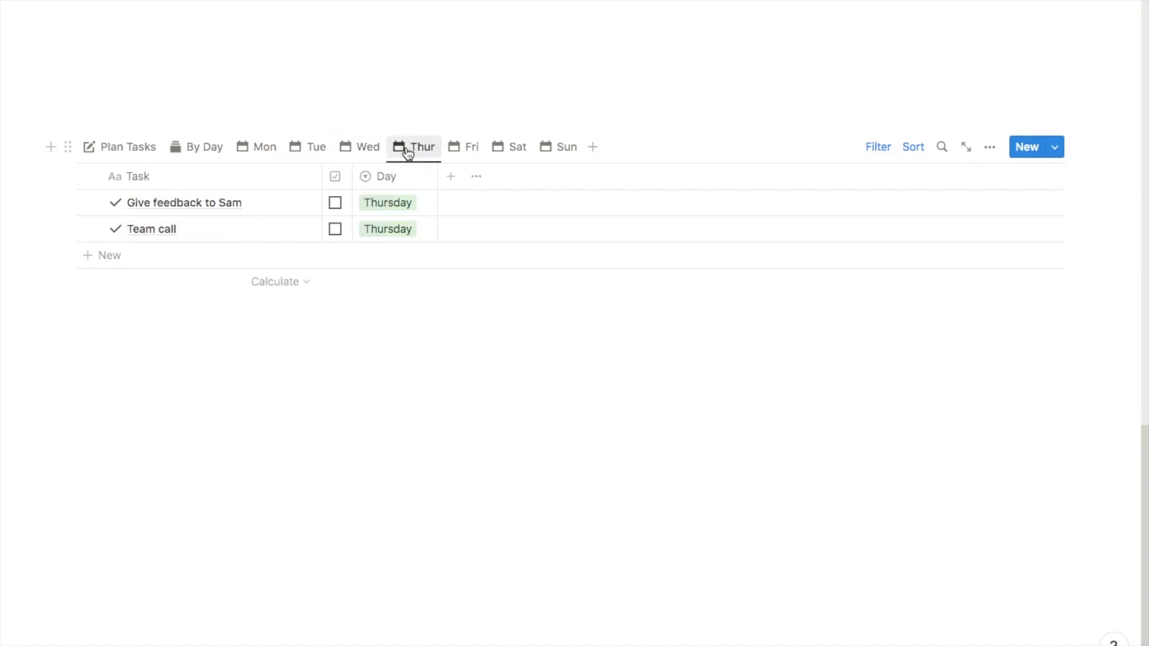
{"action": "left_click", "coordinate": [336, 203]}
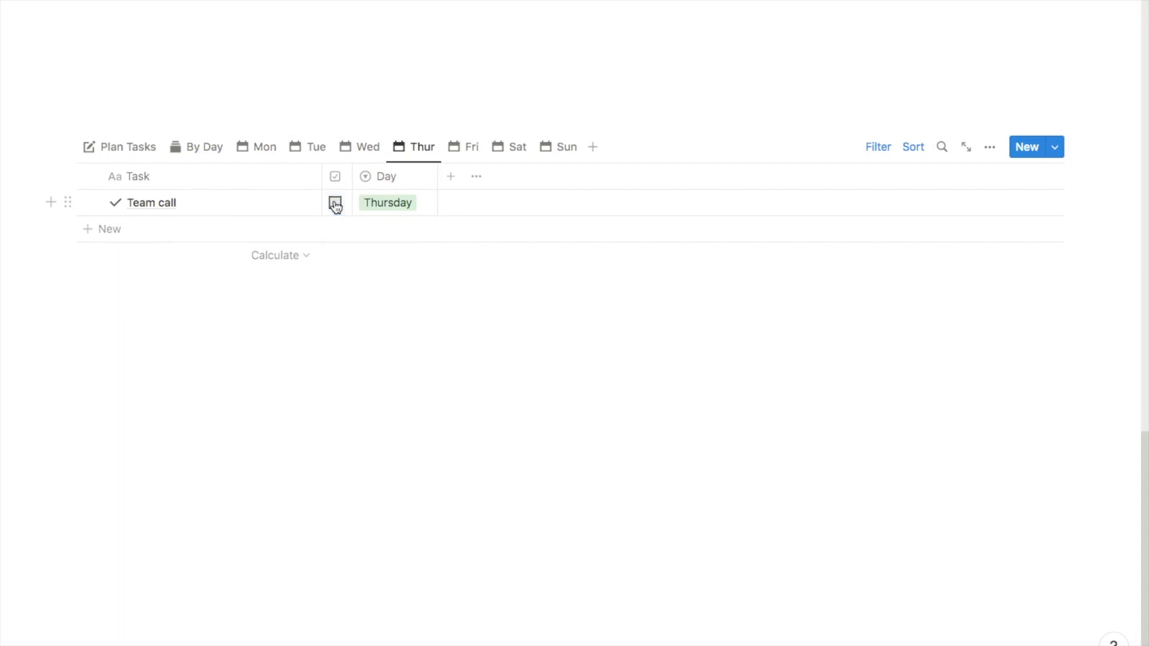